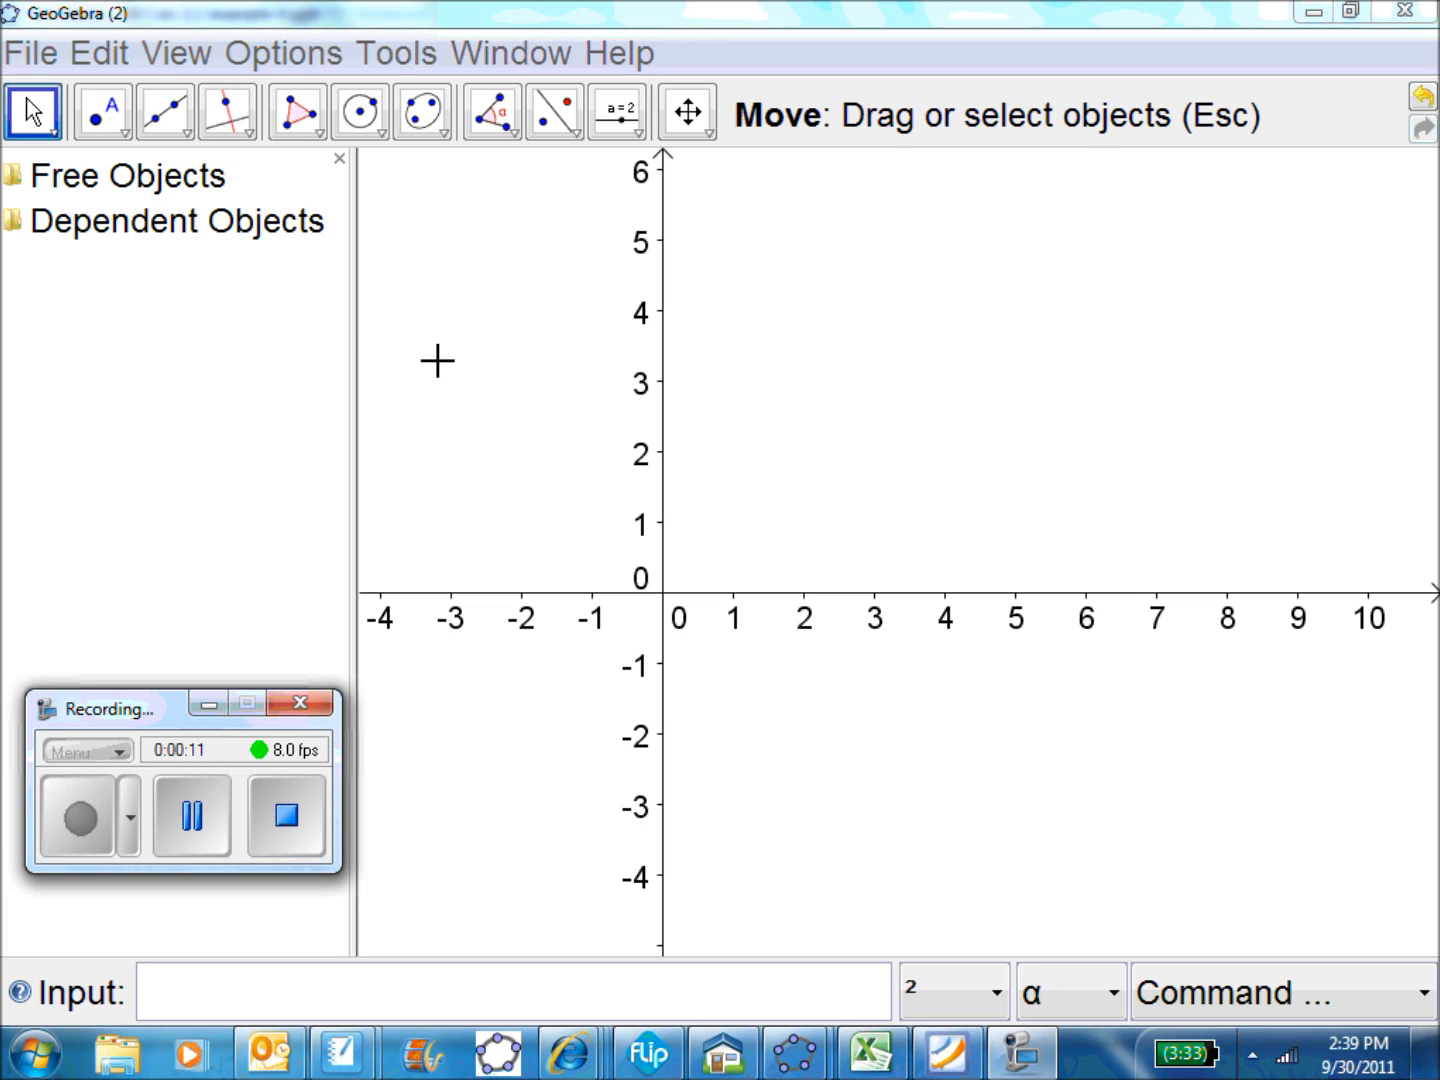
Show the grid in the graphics view and set point capturing to On (Grid)
{"action": "left_click", "coordinate": [180, 59]}
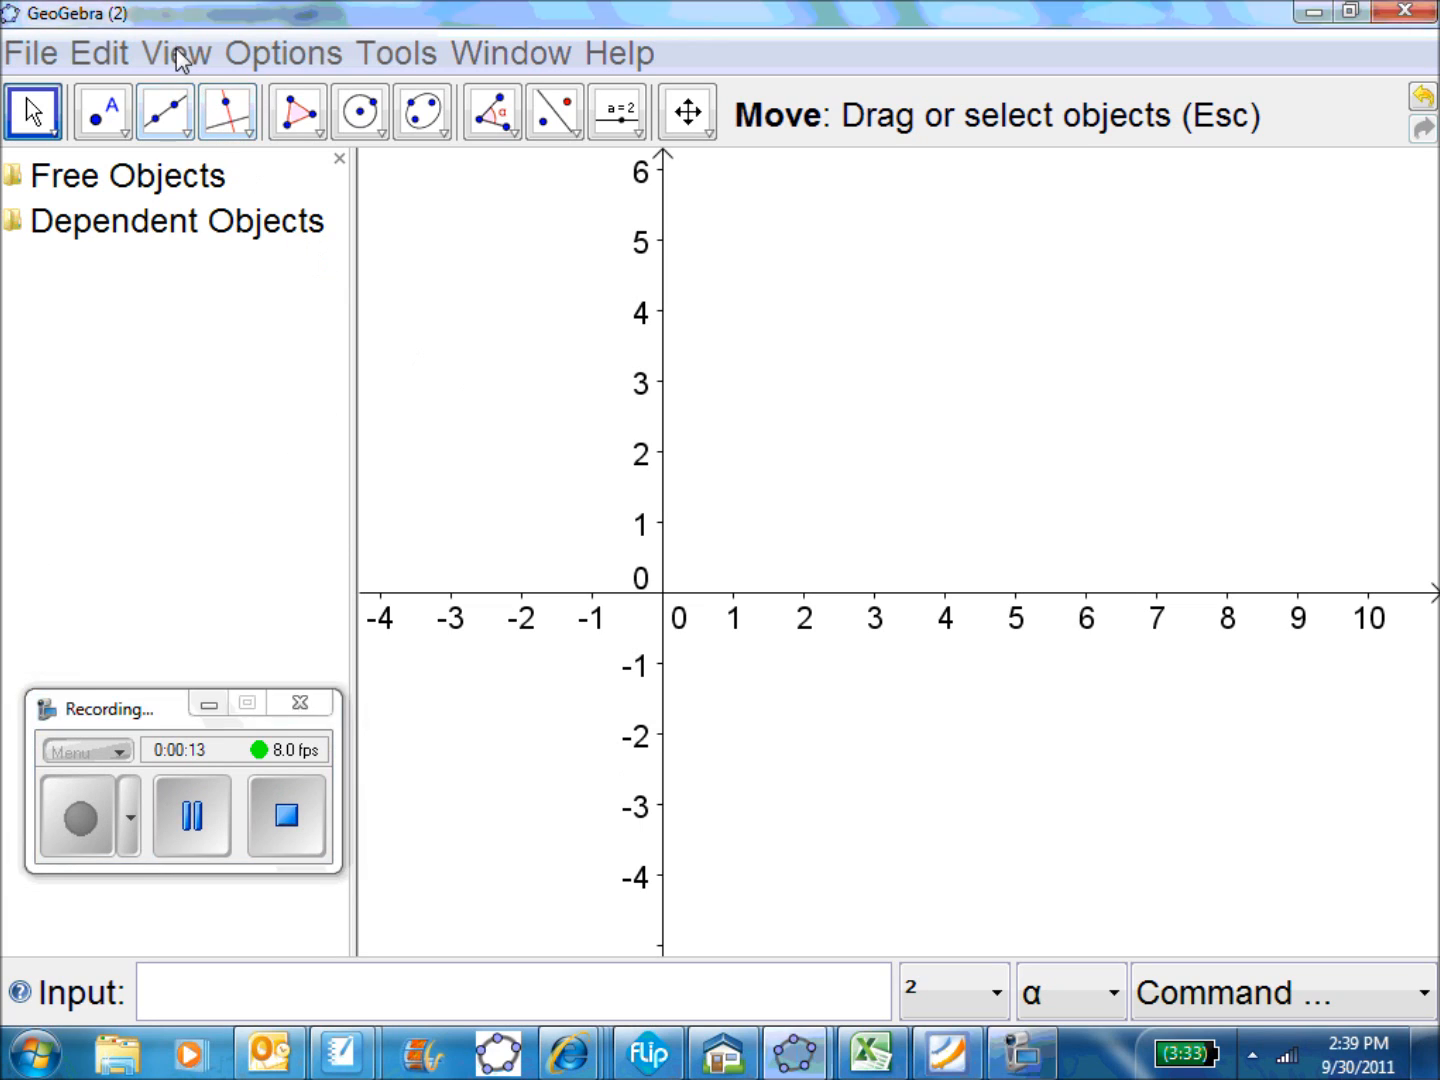
{"action": "left_click", "coordinate": [180, 56]}
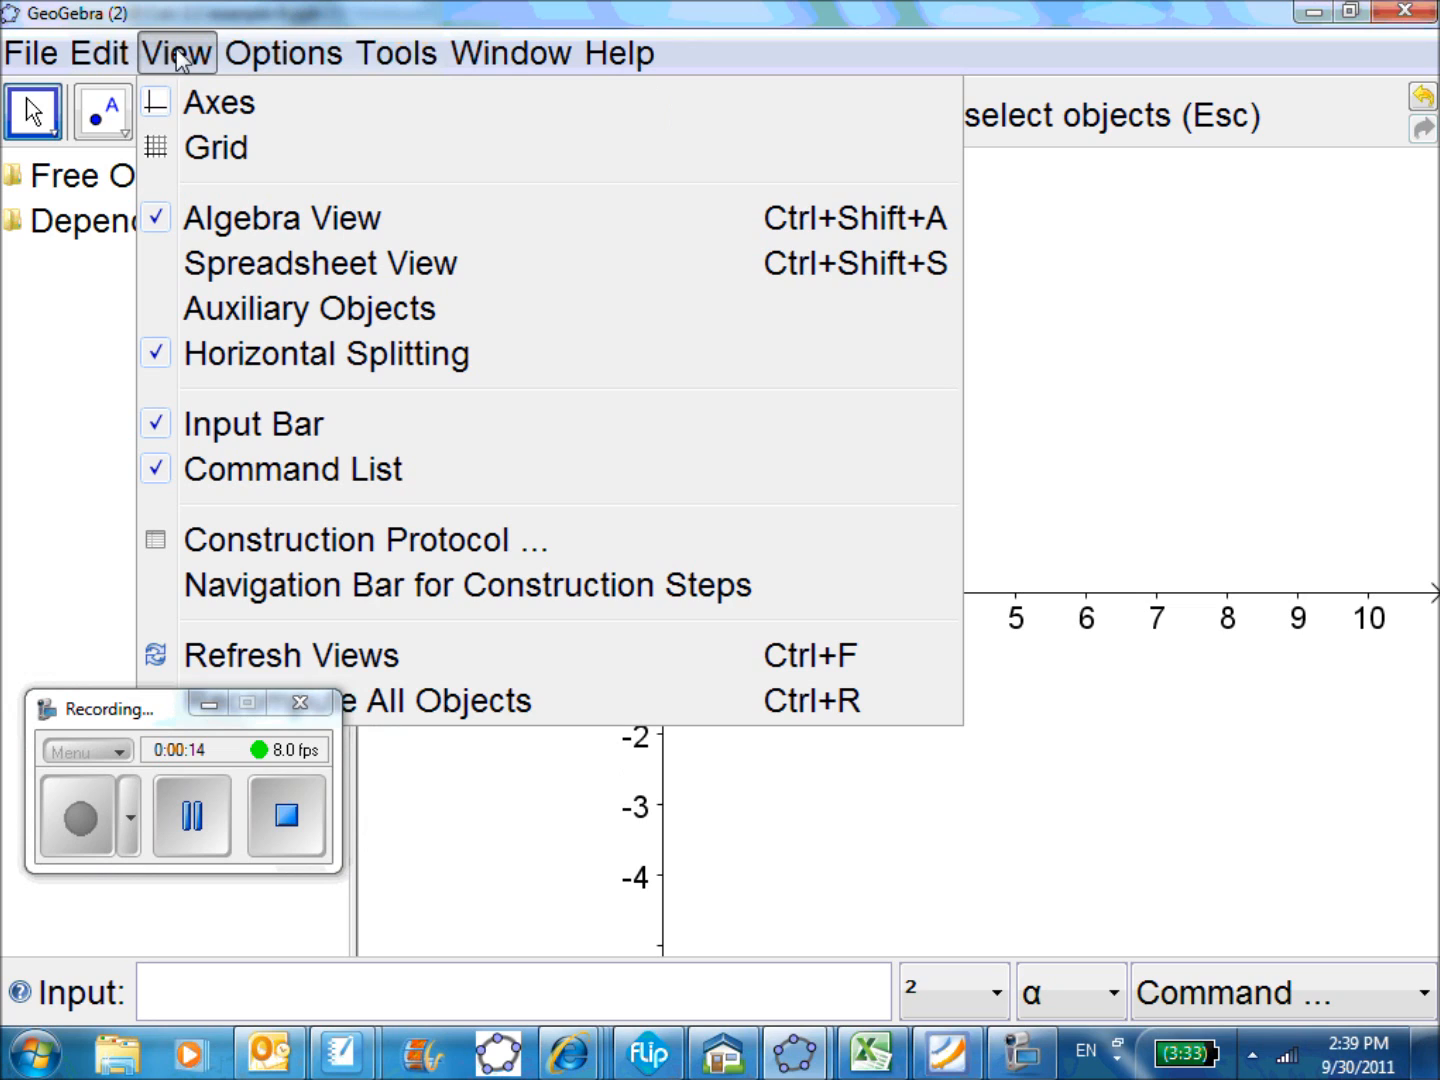
{"action": "left_click", "coordinate": [222, 149]}
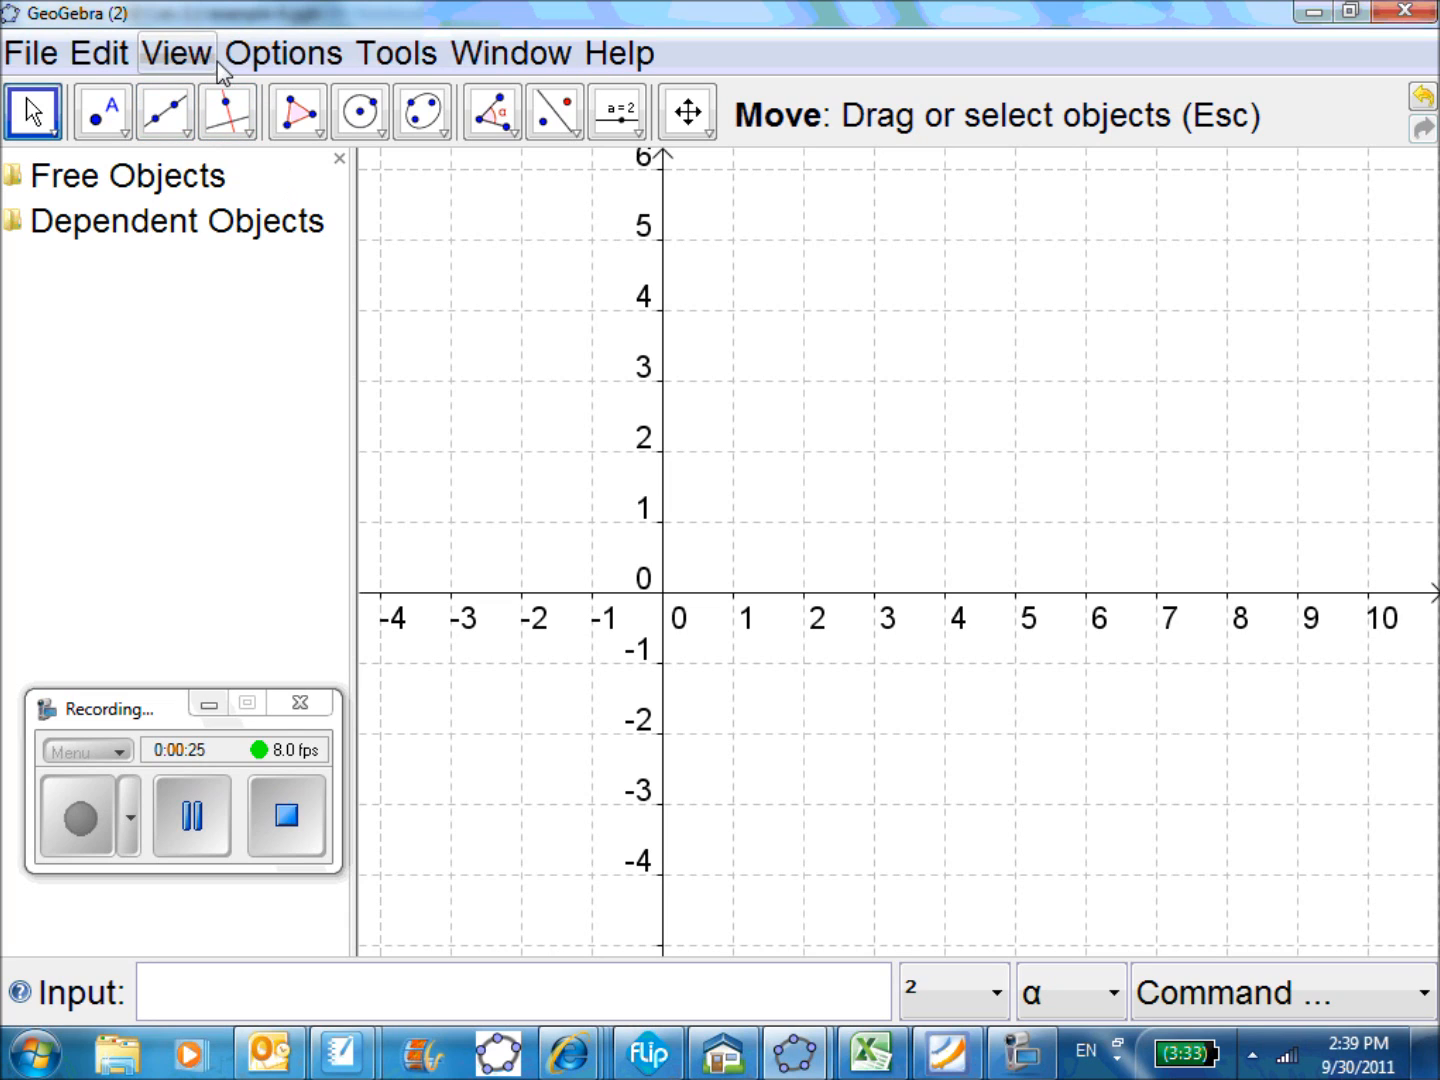
{"action": "left_click", "coordinate": [256, 65]}
{"action": "mouse_move", "coordinate": [315, 186]}
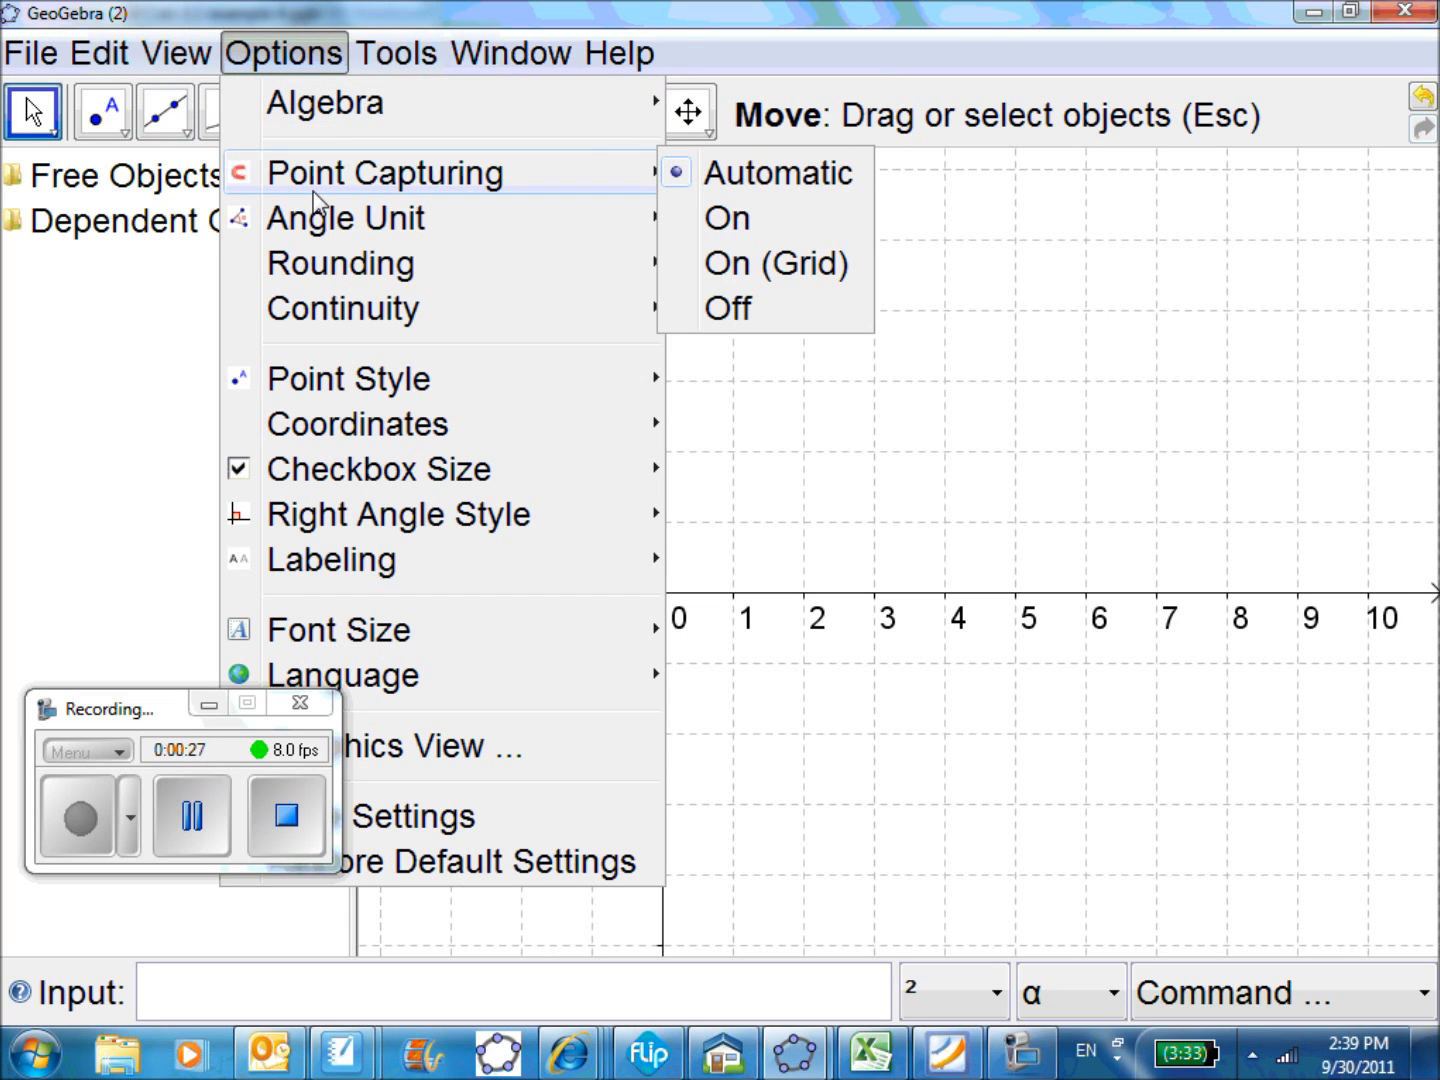
{"action": "left_click", "coordinate": [746, 270]}
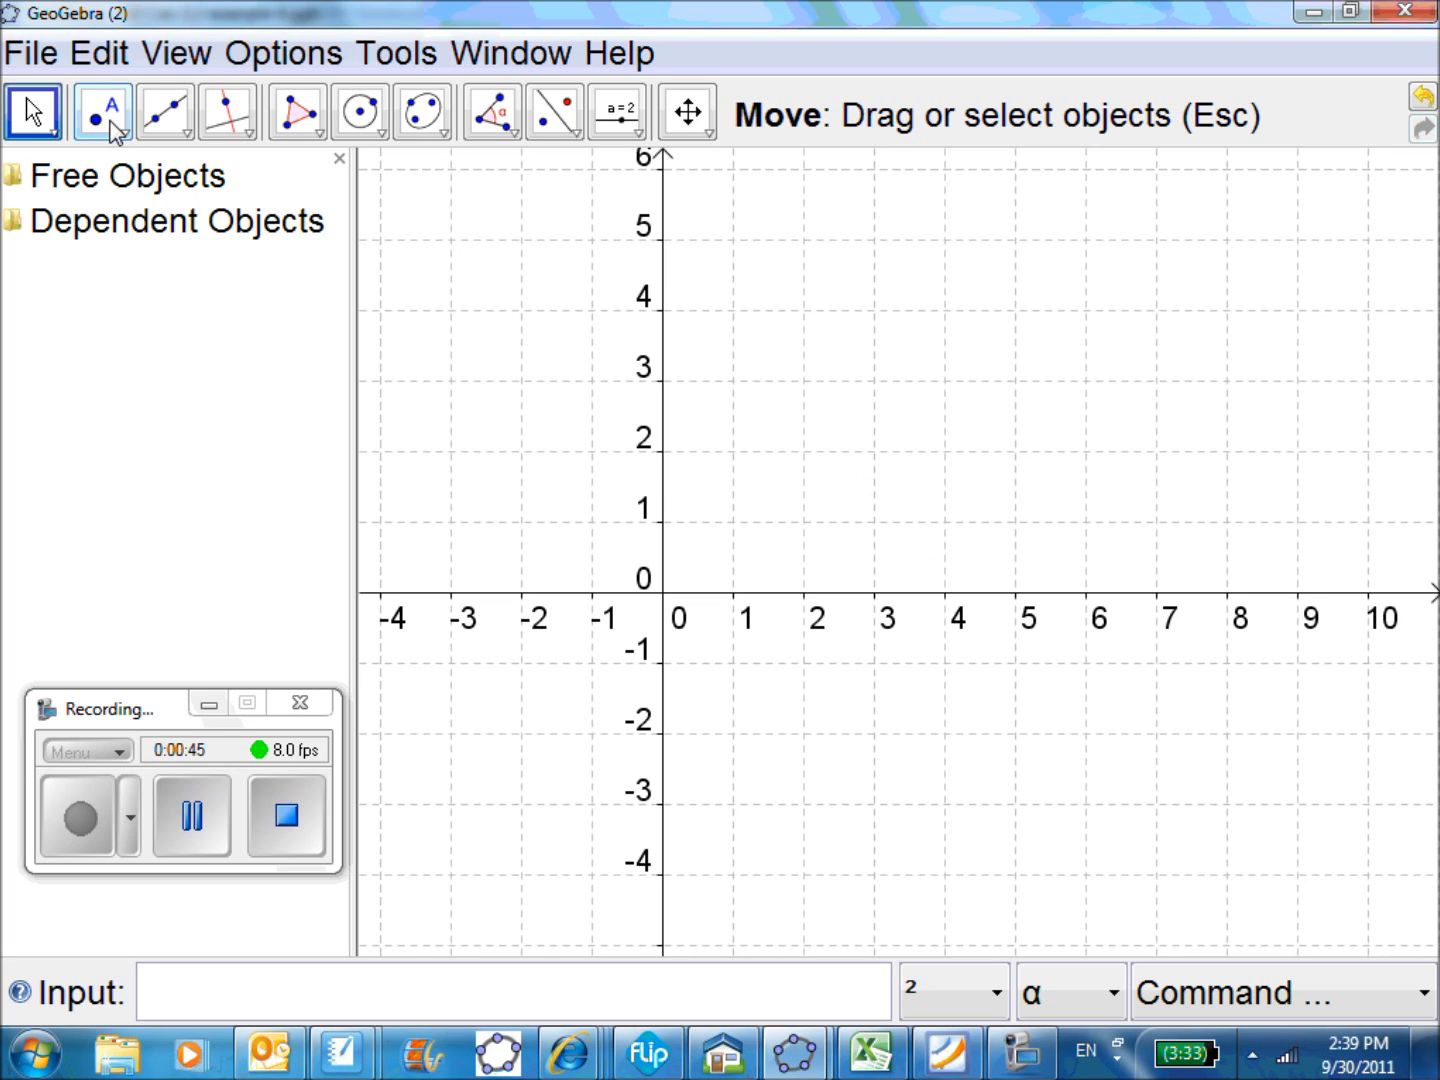
Plot points A at (4, 3), B at (-1, 2) and C at (3, 1)
{"action": "left_click", "coordinate": [118, 127]}
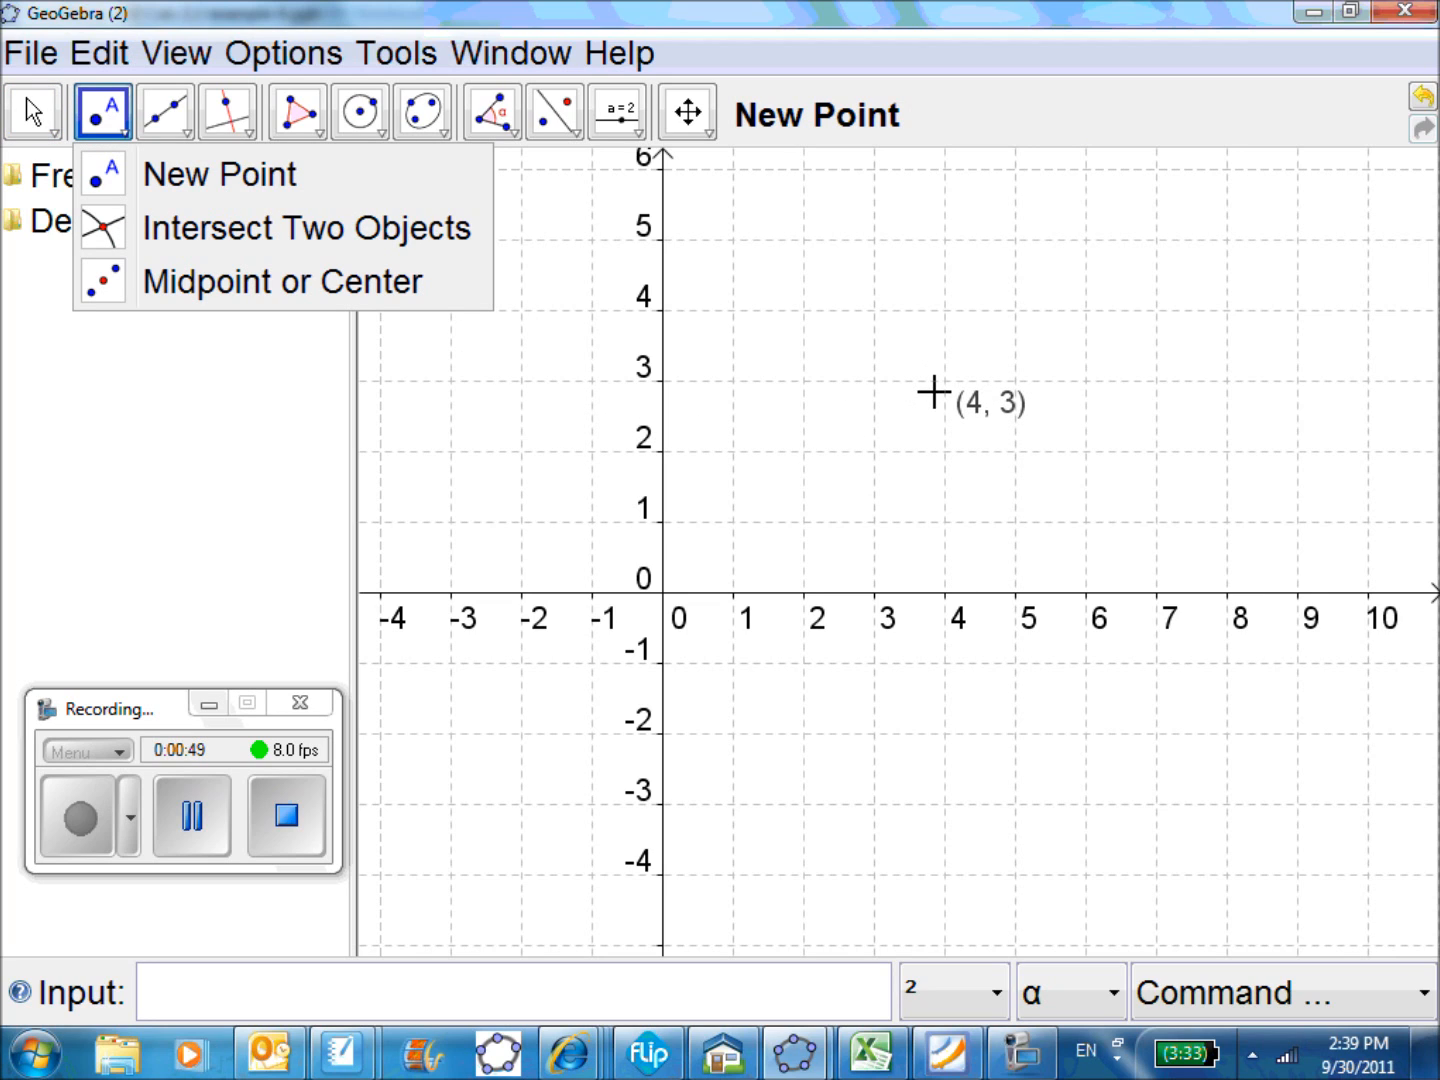
{"action": "left_click", "coordinate": [934, 392]}
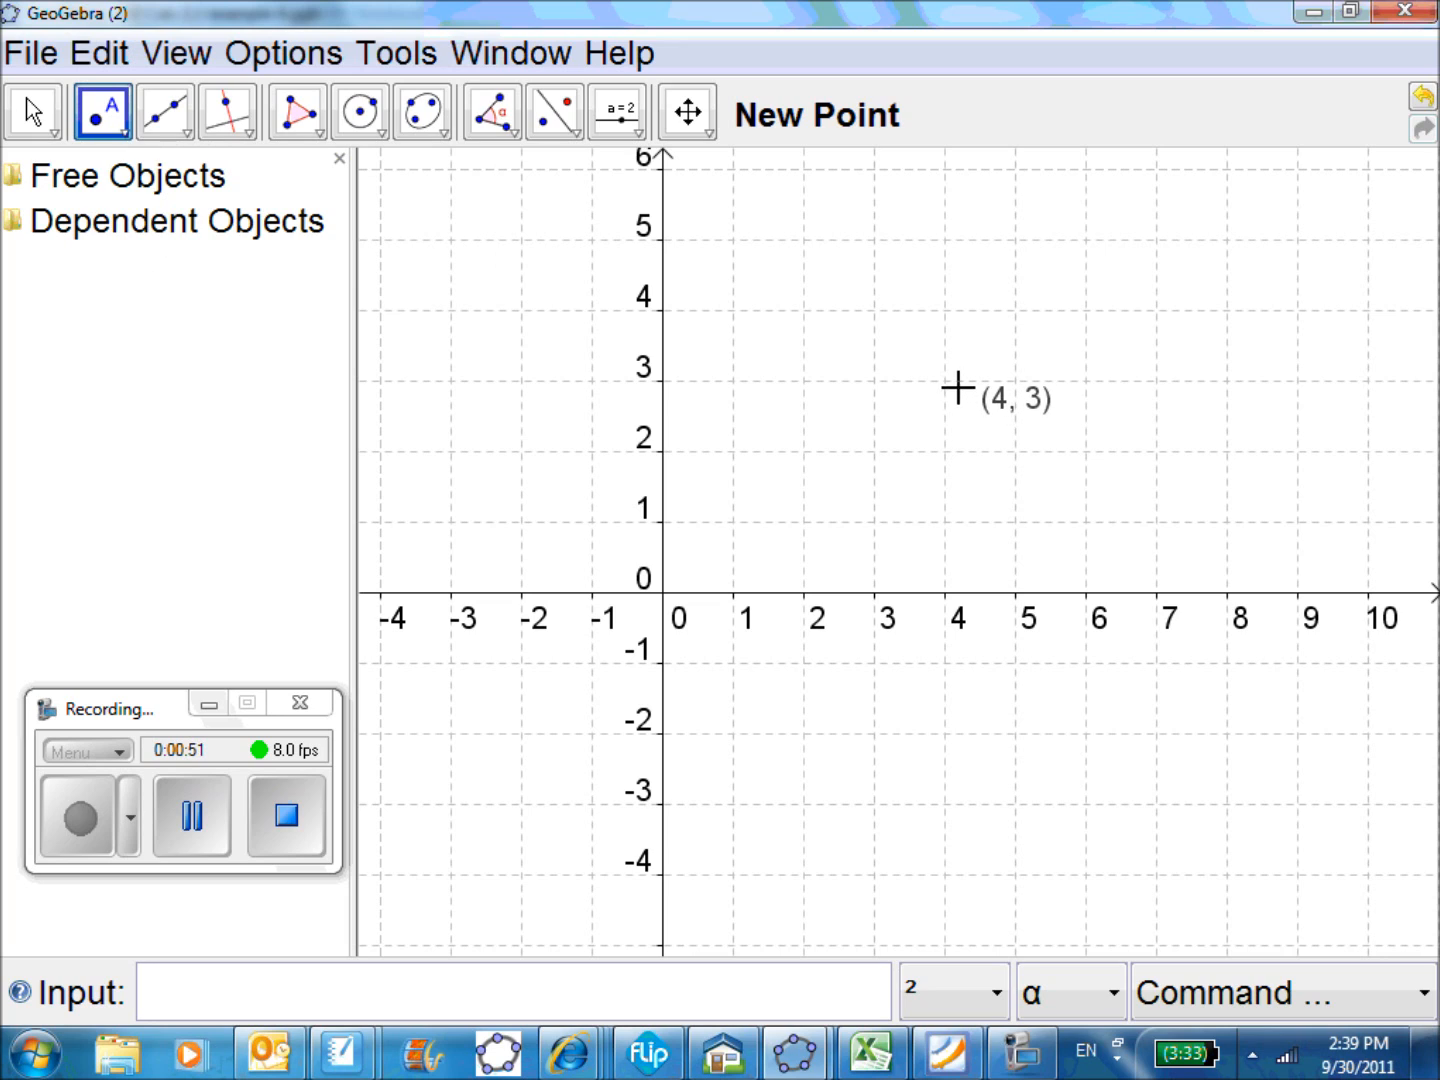
{"action": "left_click", "coordinate": [945, 384]}
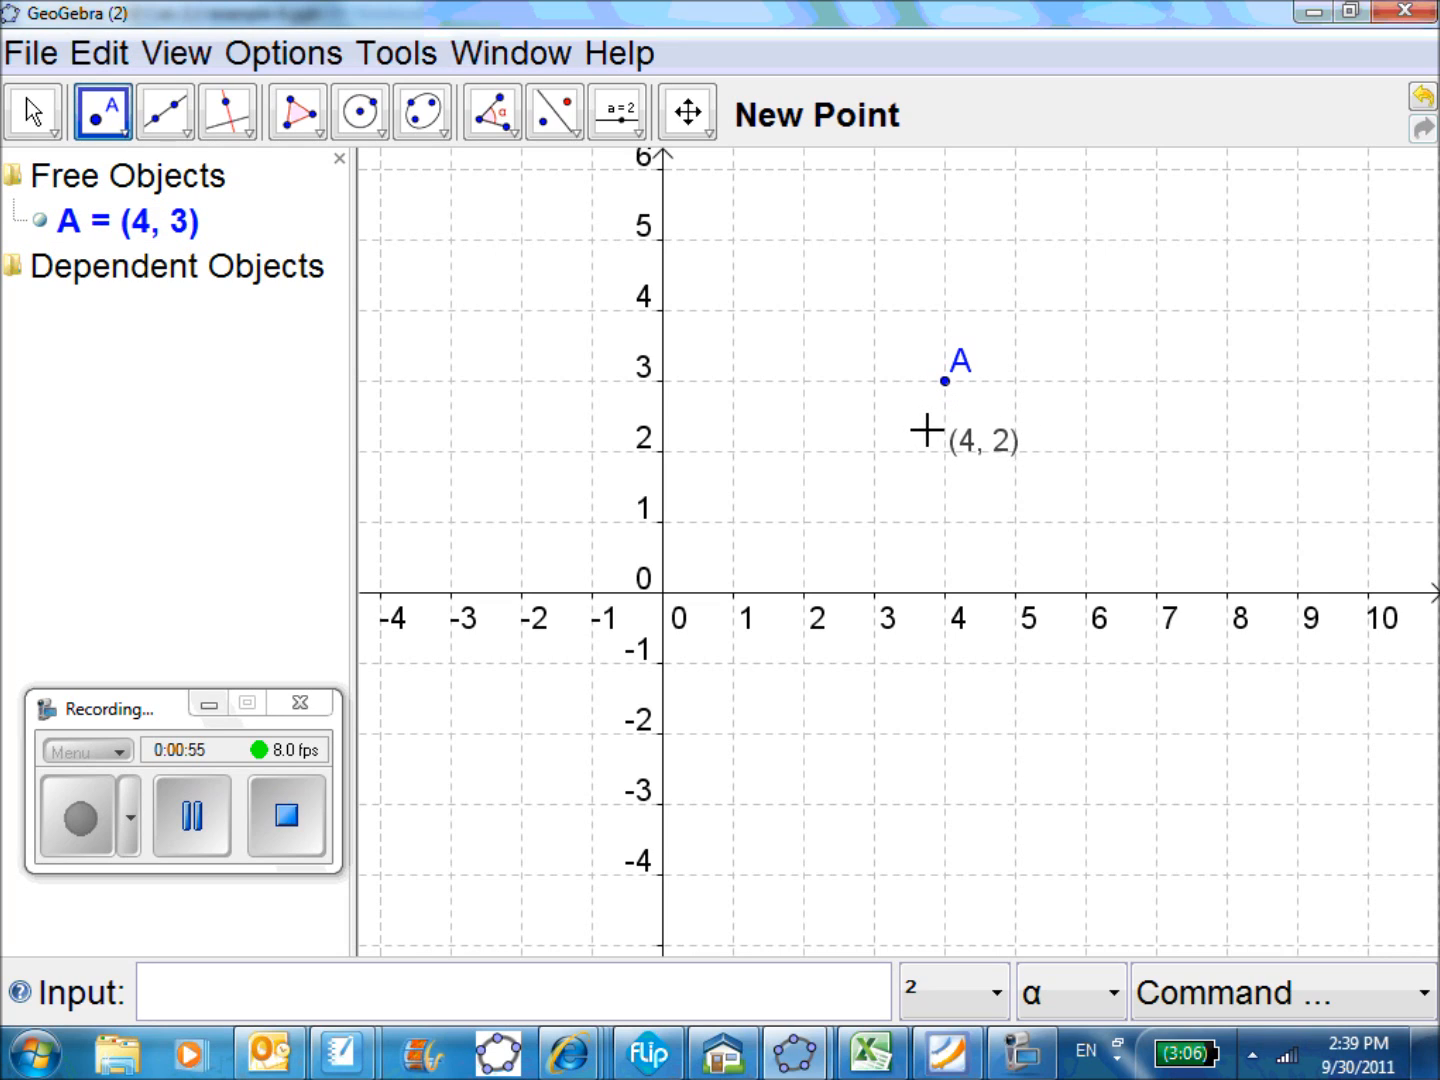
{"action": "left_click", "coordinate": [590, 451]}
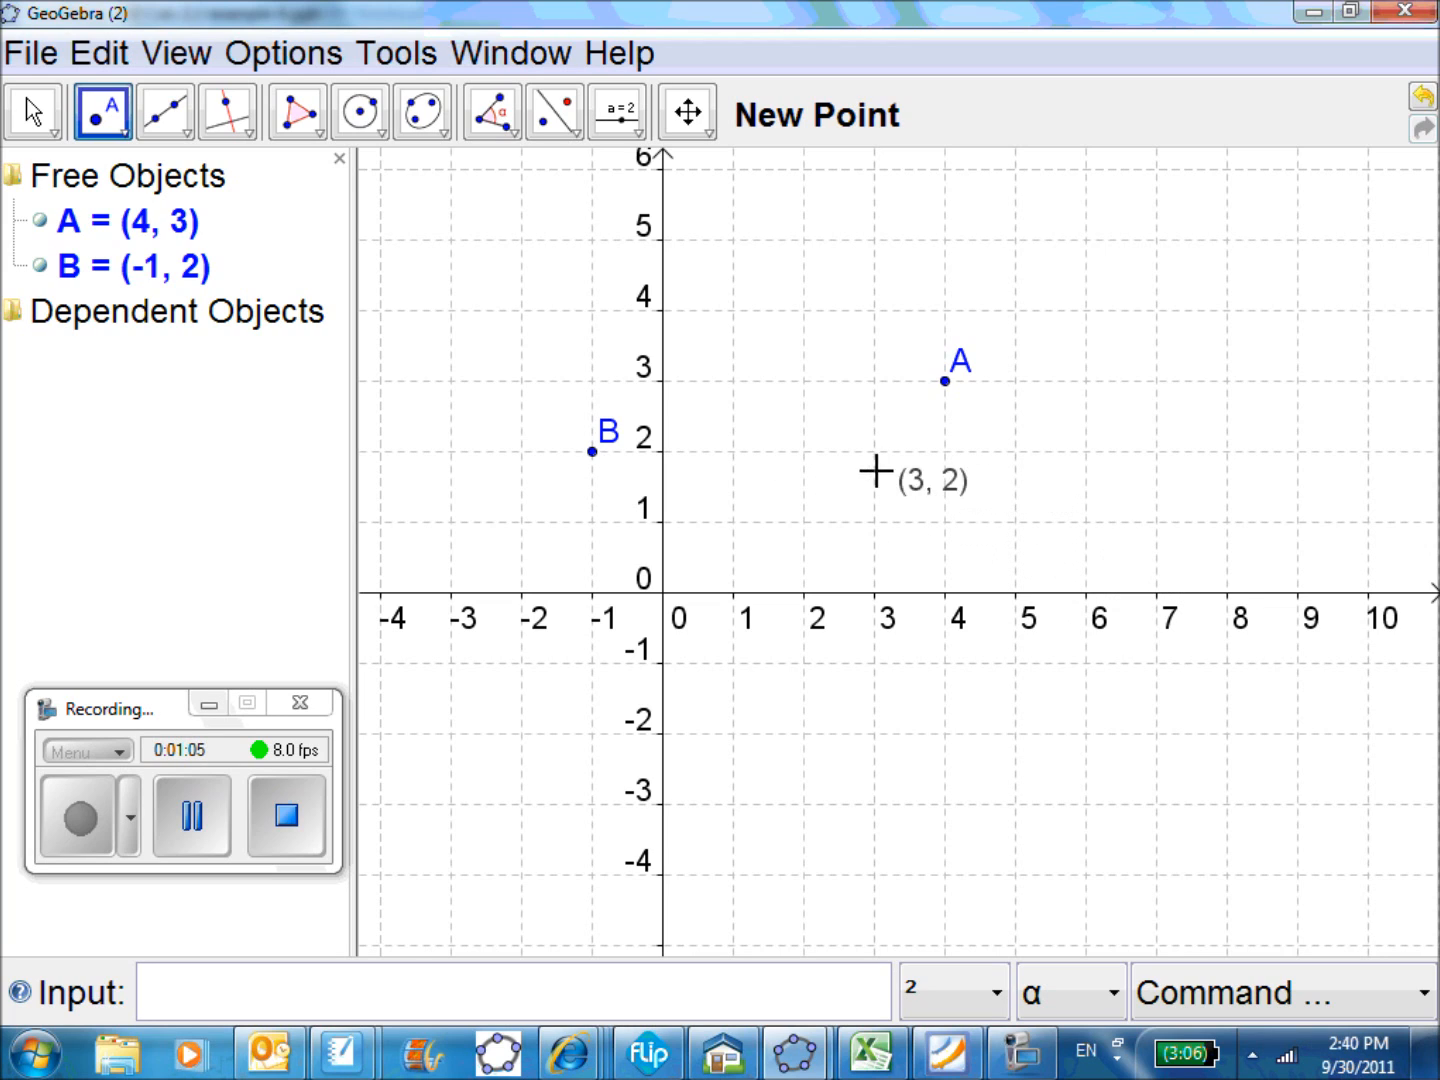
{"action": "left_click", "coordinate": [873, 519]}
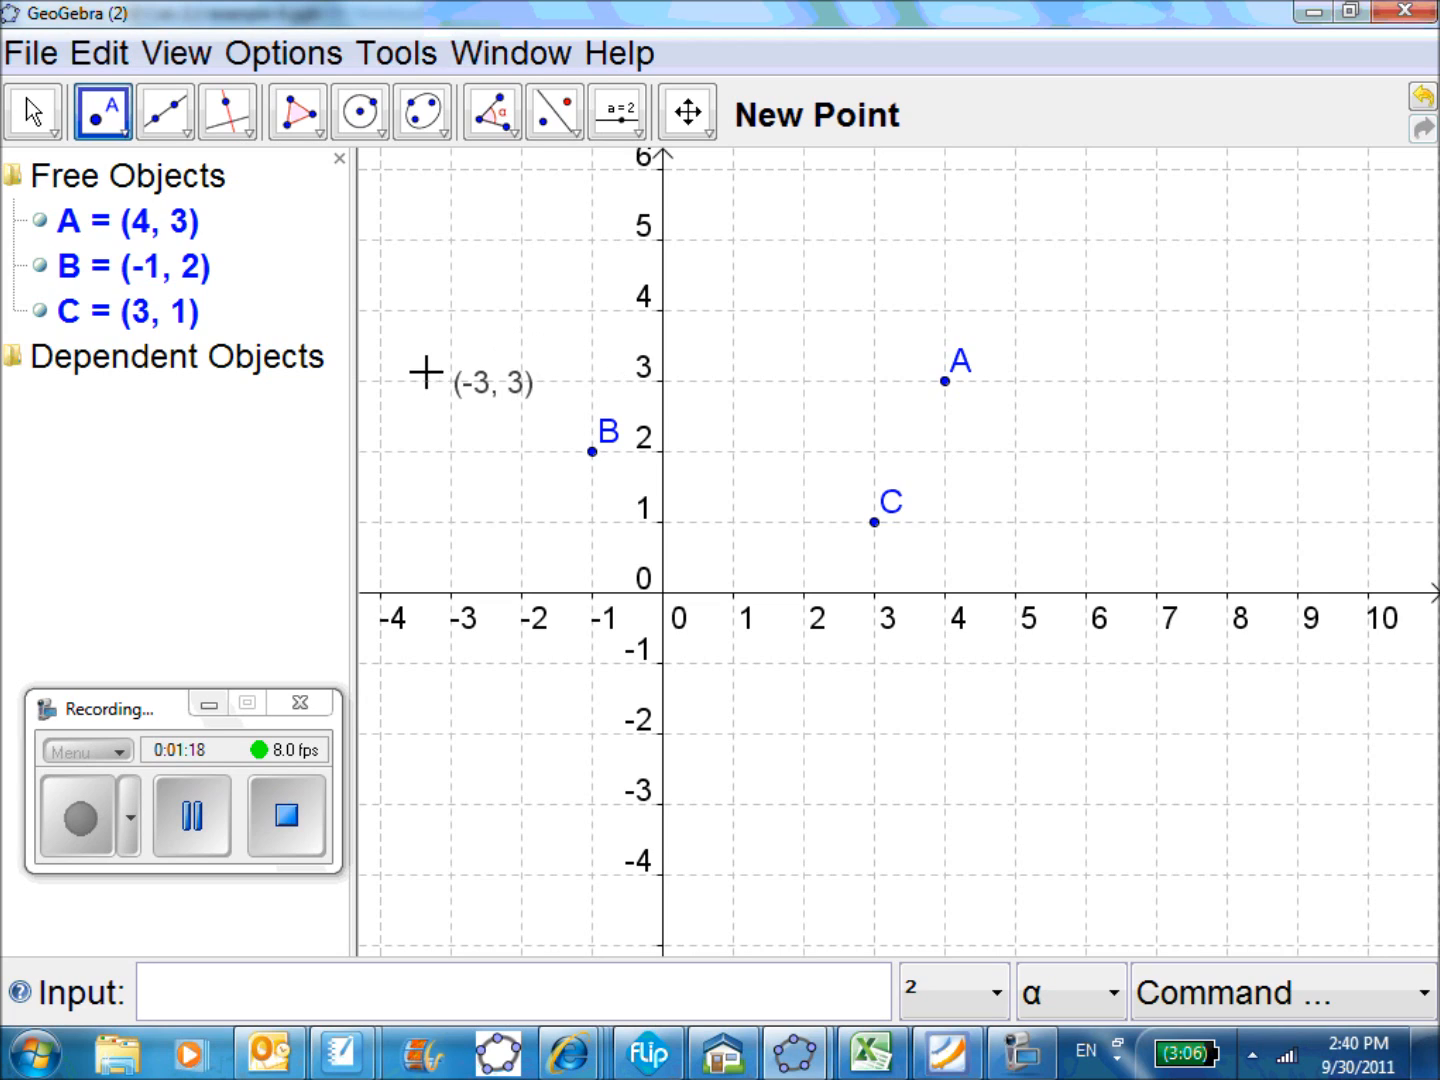
Connect the three points into a triangle with segments from B to A, A to C and C to B
{"action": "left_click", "coordinate": [177, 122]}
{"action": "left_click", "coordinate": [186, 134]}
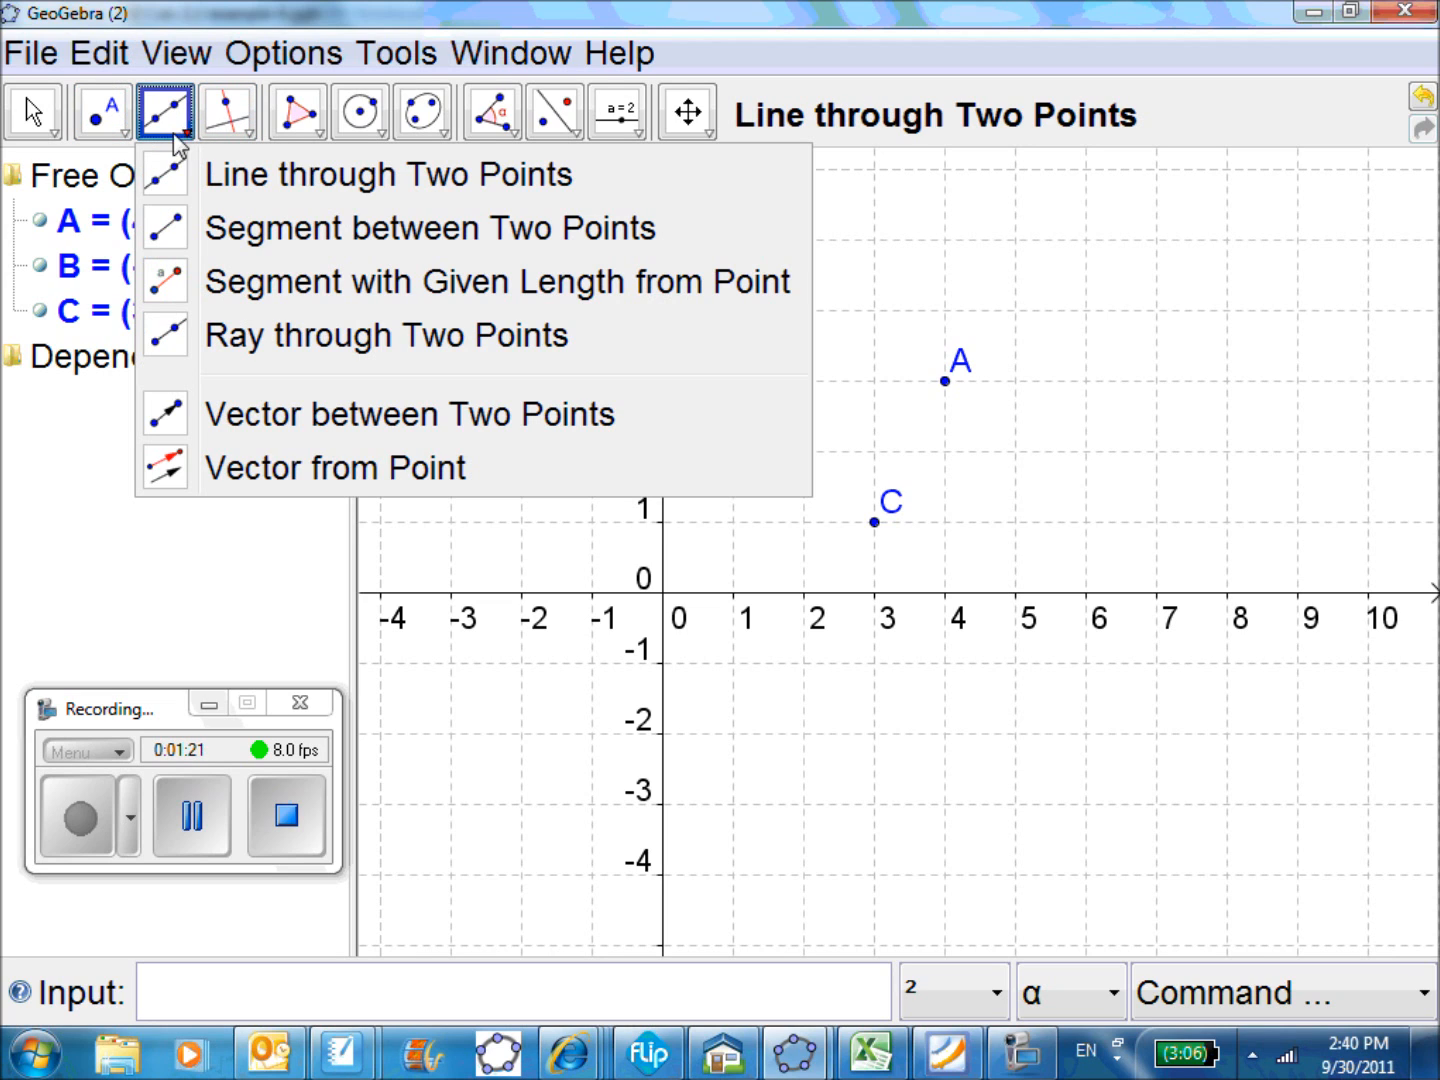
{"action": "left_click", "coordinate": [175, 228]}
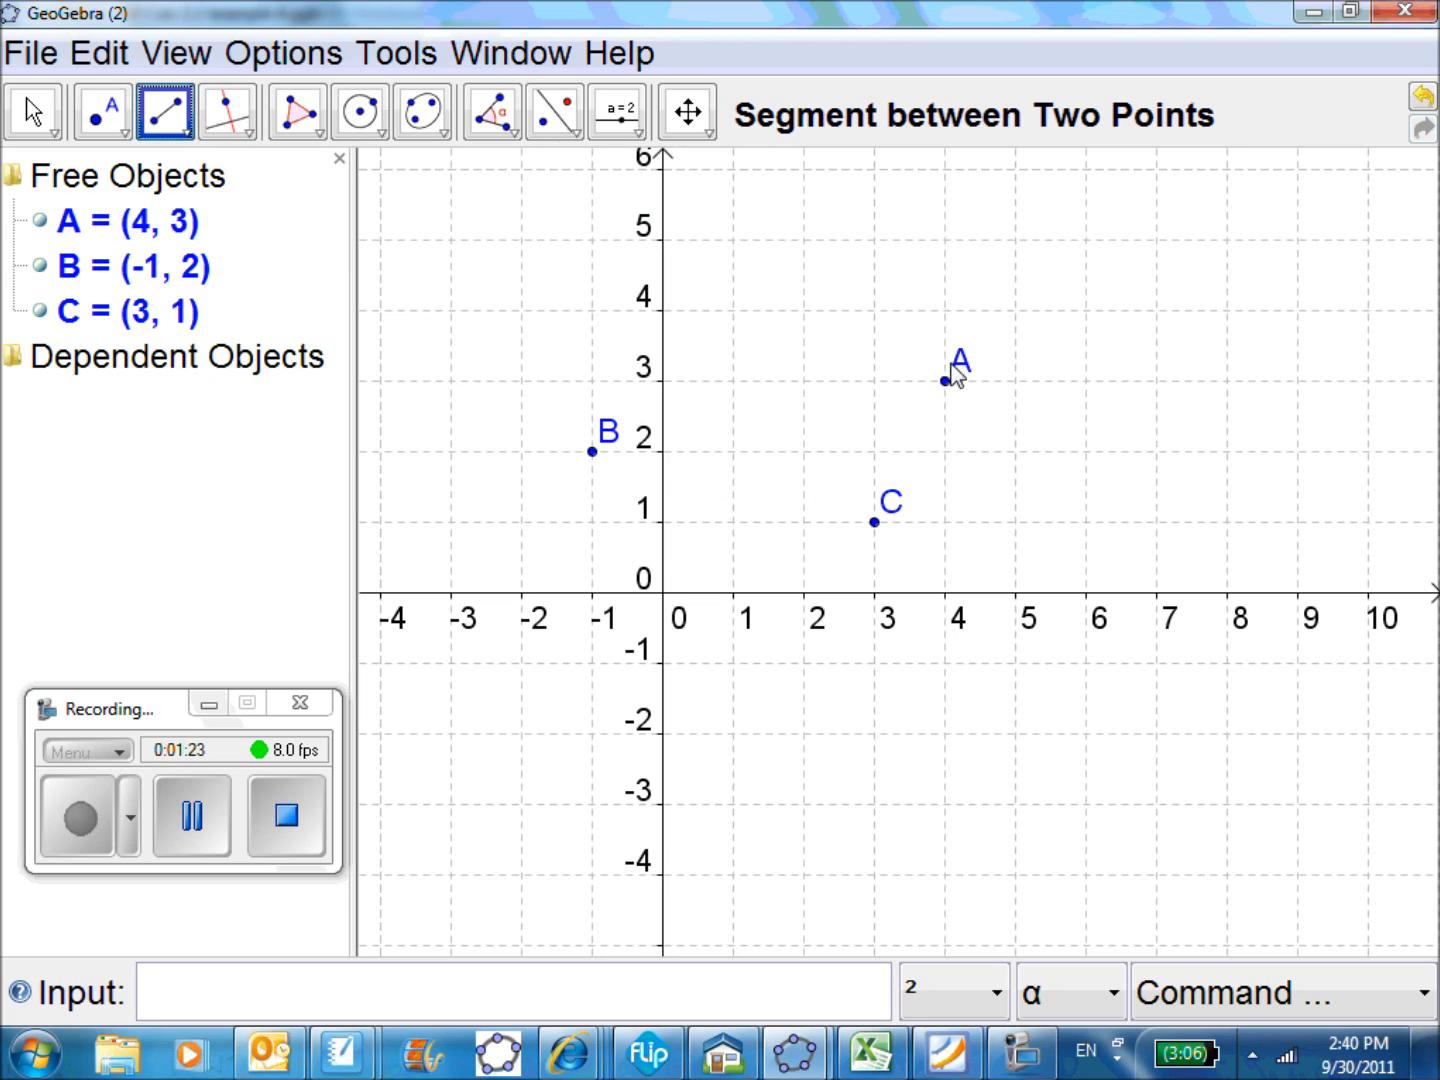
{"action": "left_click", "coordinate": [592, 452]}
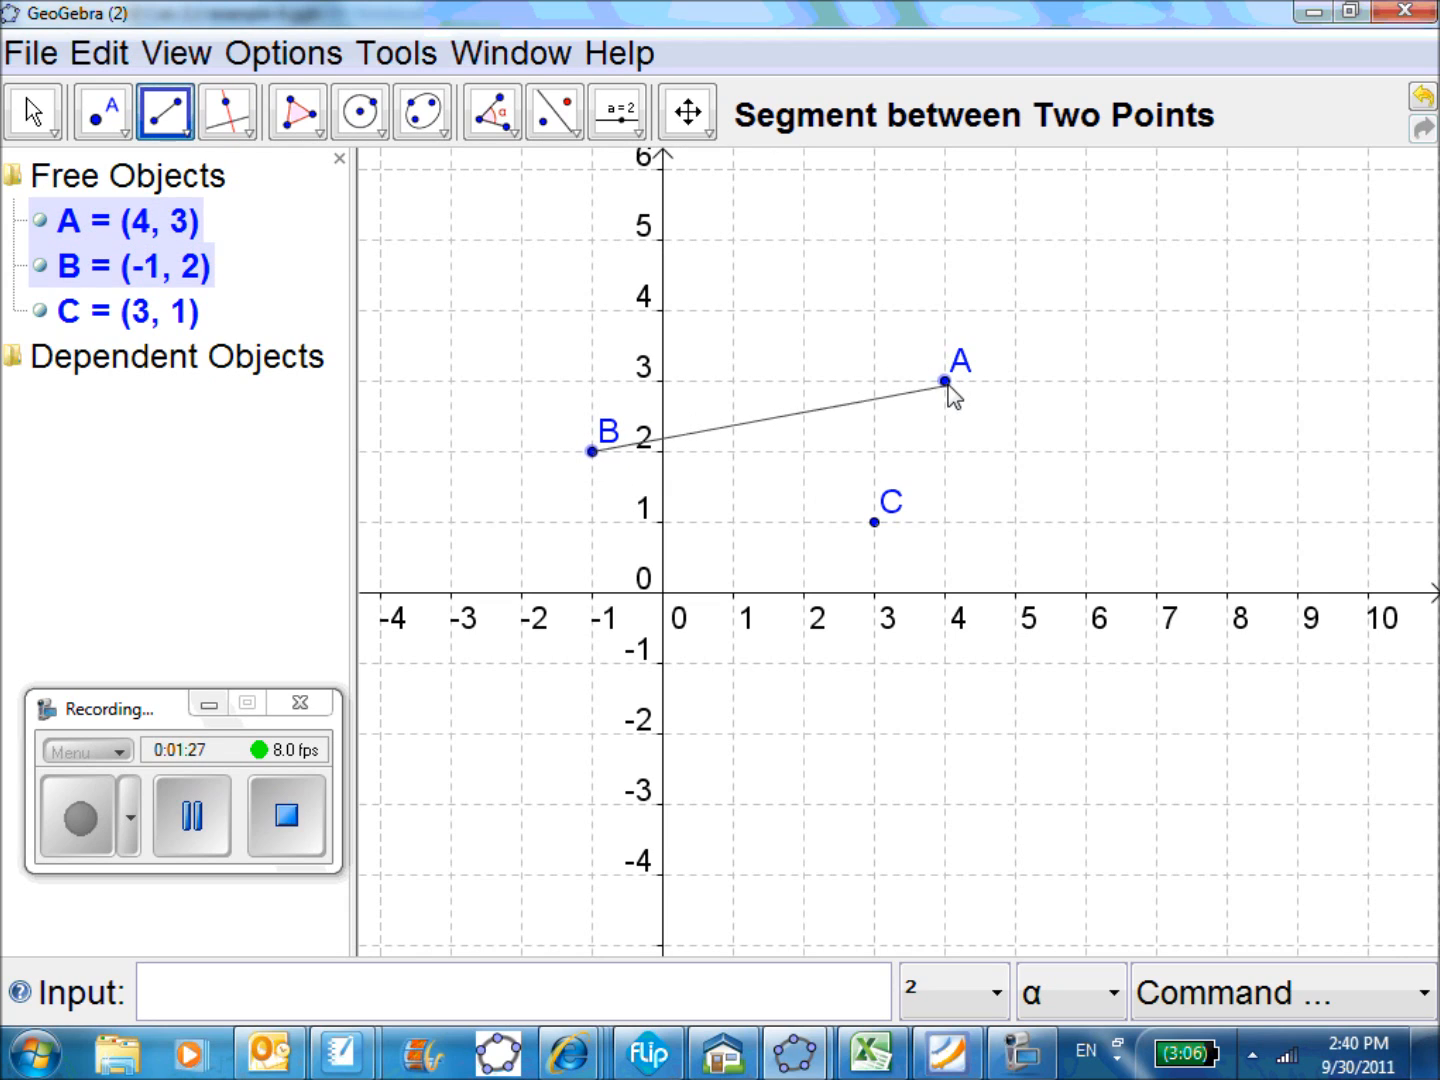
{"action": "left_click", "coordinate": [946, 381]}
{"action": "left_click", "coordinate": [946, 382]}
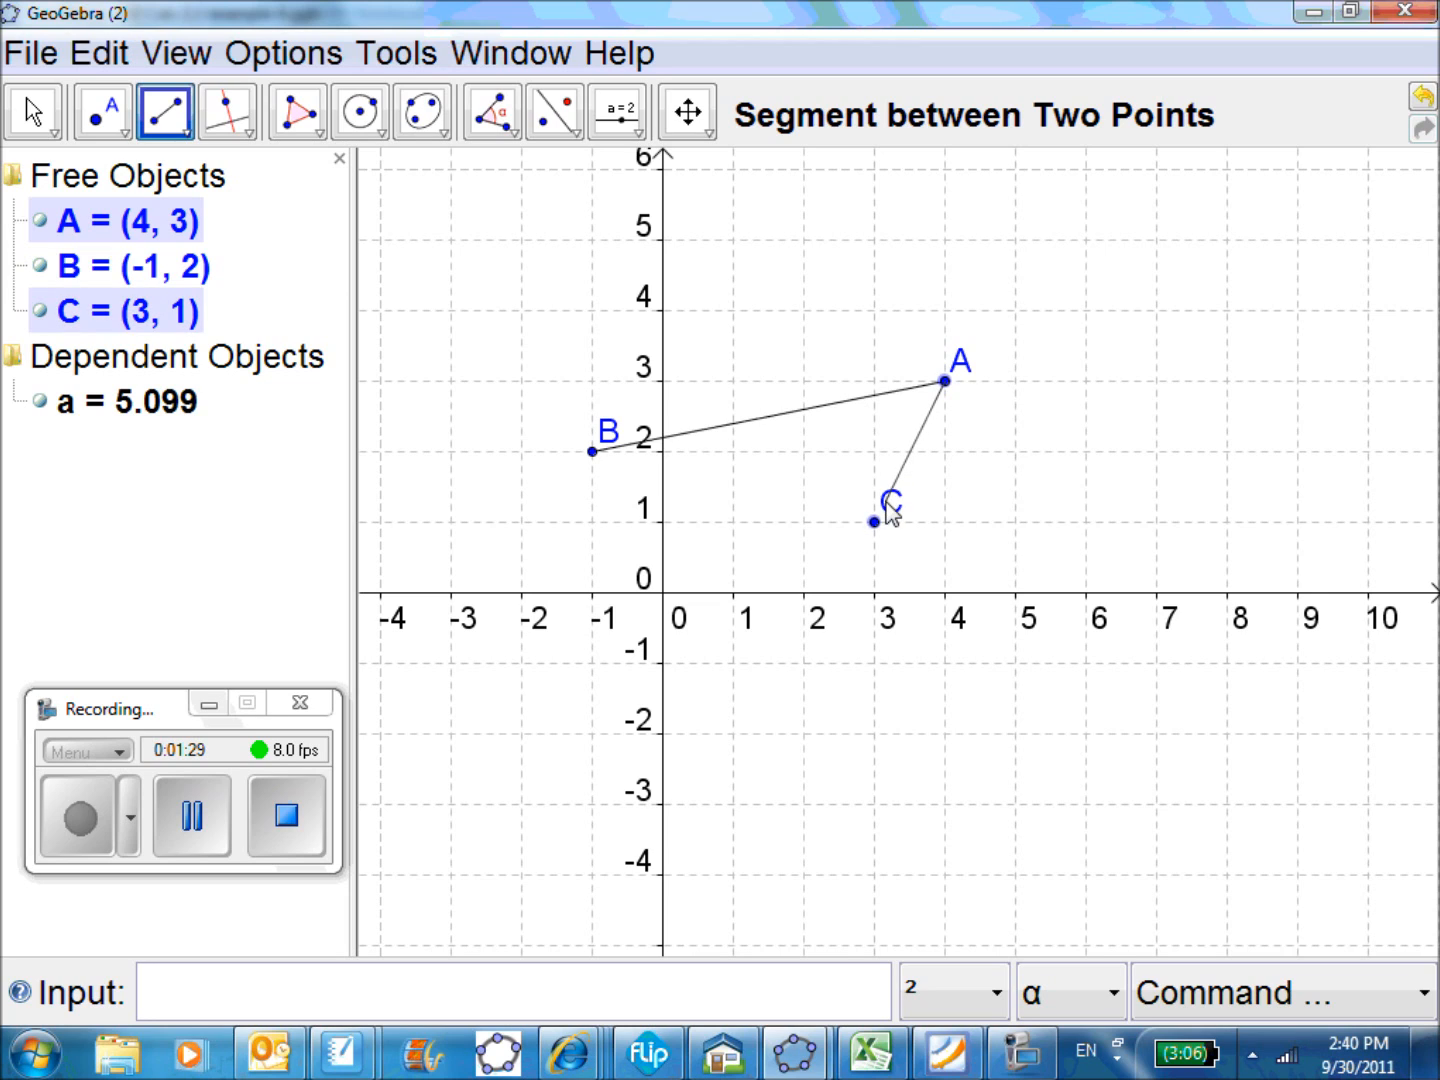
{"action": "left_click", "coordinate": [876, 521]}
{"action": "left_click", "coordinate": [876, 521]}
{"action": "left_click", "coordinate": [593, 452]}
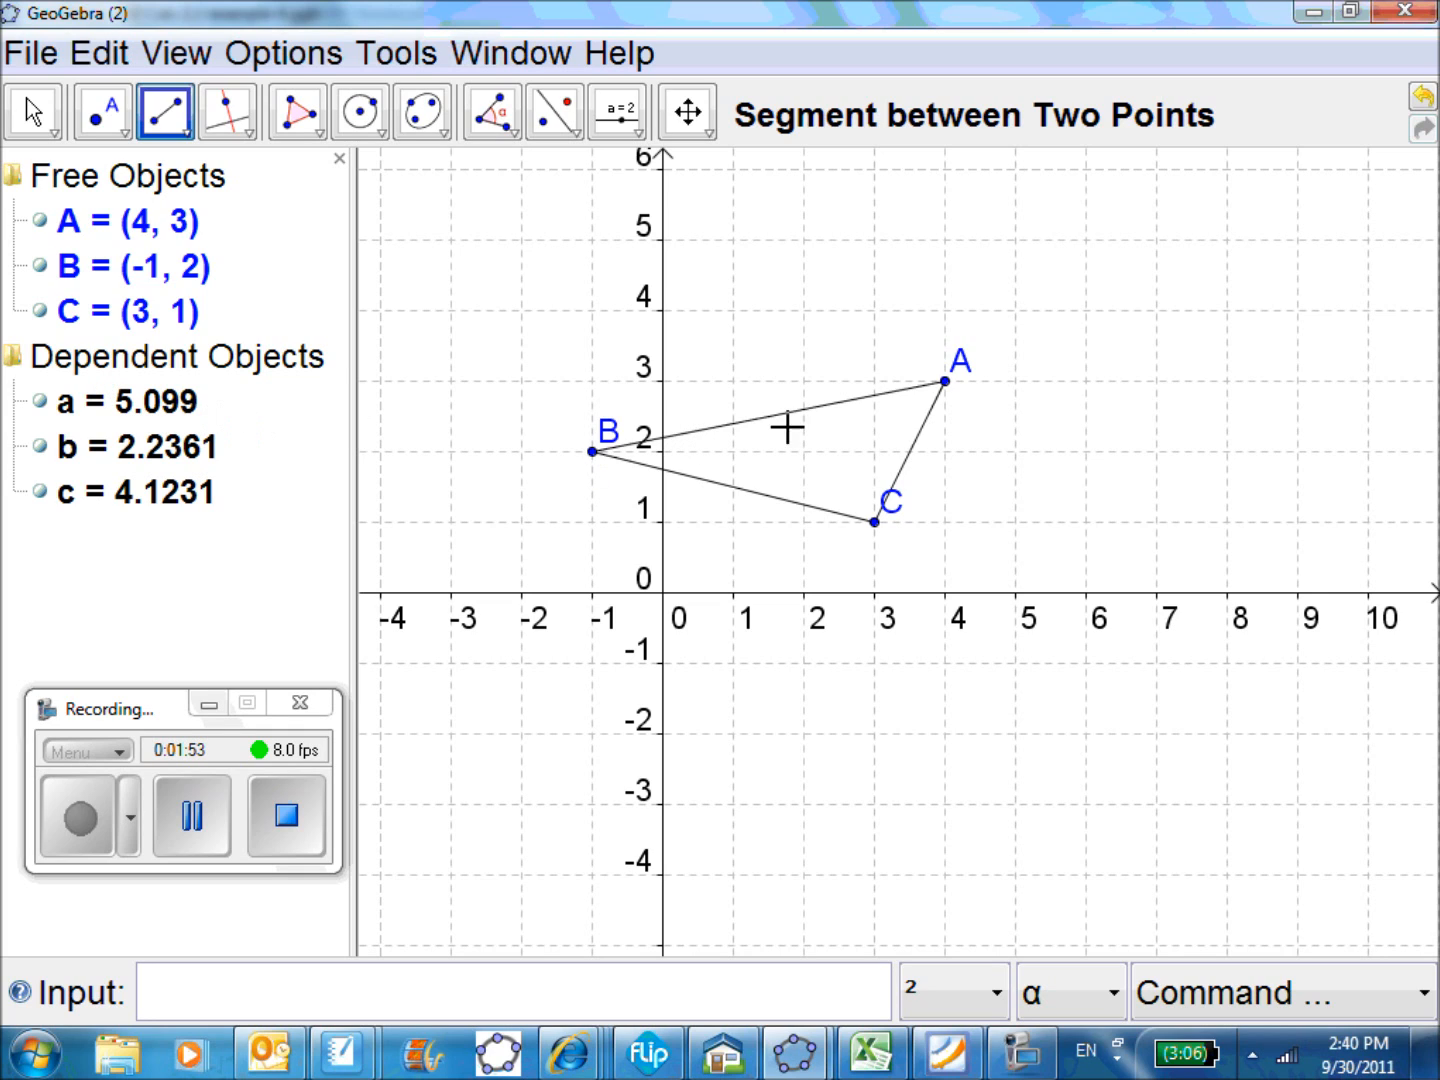
Rename the segment between B and A as c in its object properties
{"action": "double_click", "coordinate": [104, 403]}
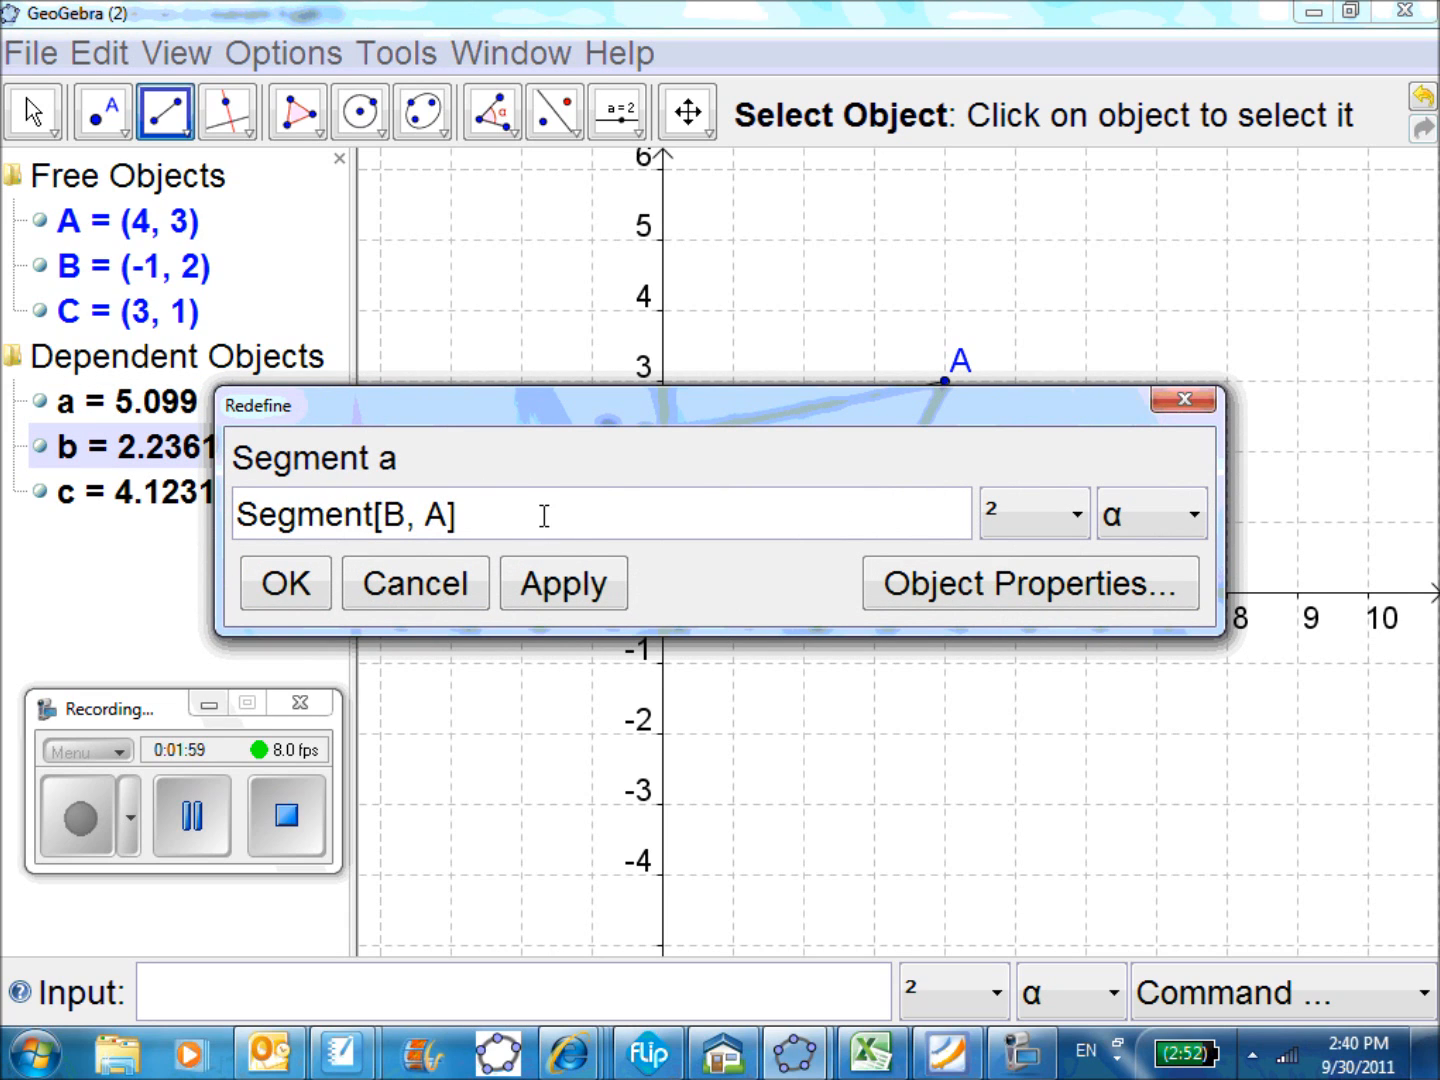
{"action": "left_click", "coordinate": [932, 588]}
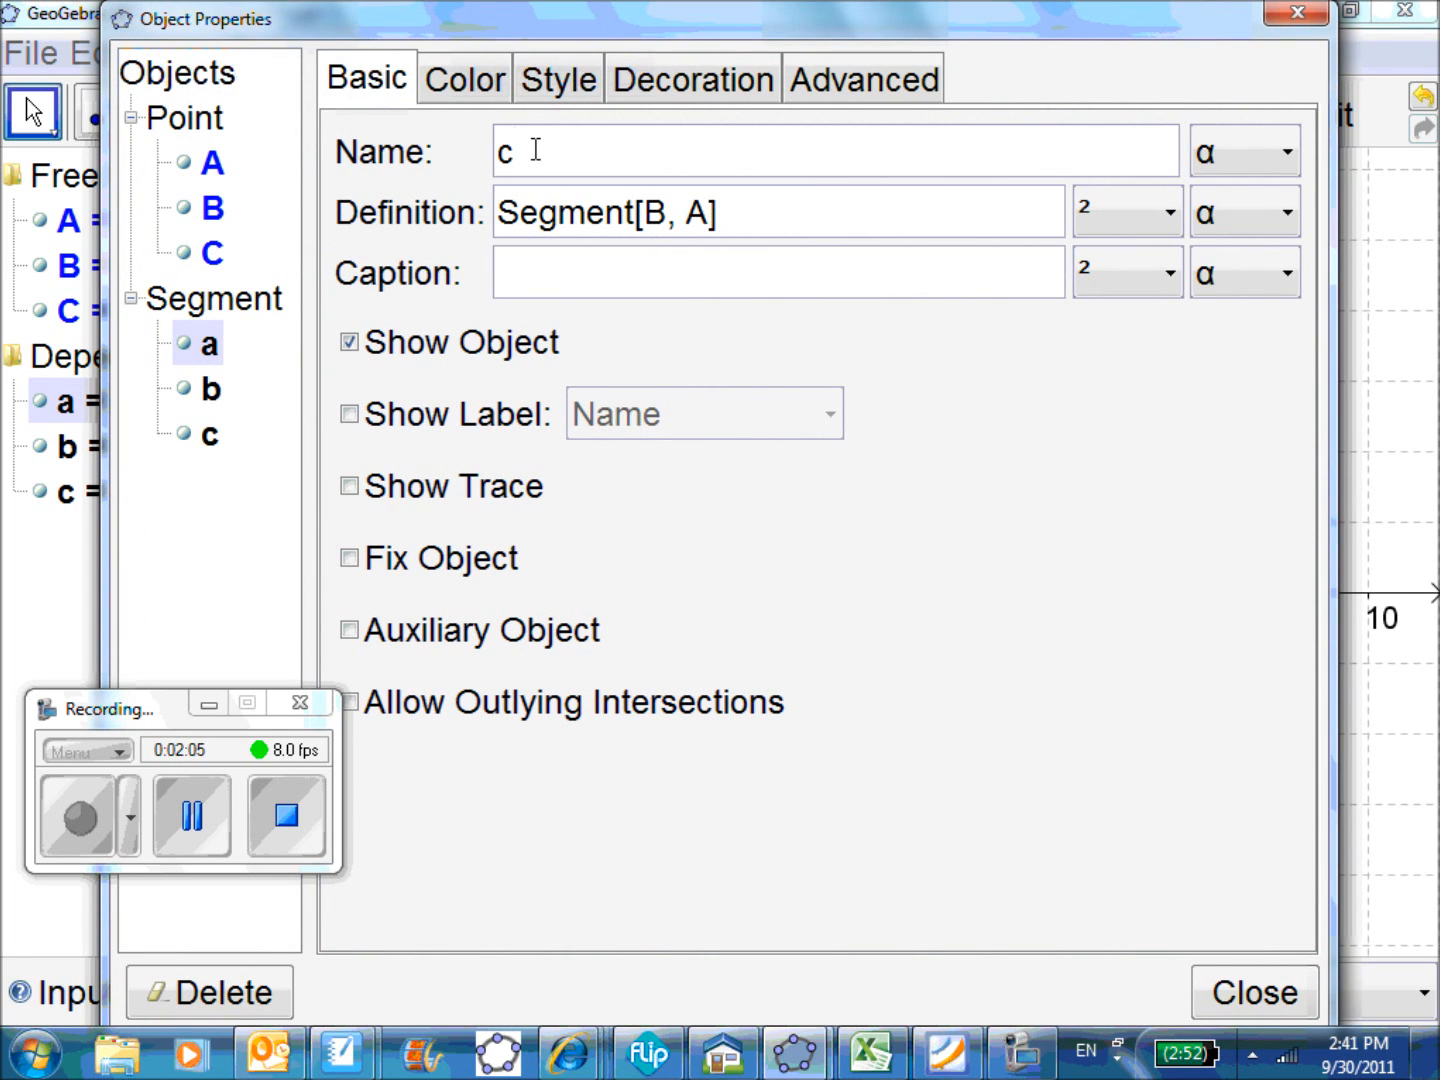
{"action": "type", "text": "c"}
{"action": "key", "text": "Return"}
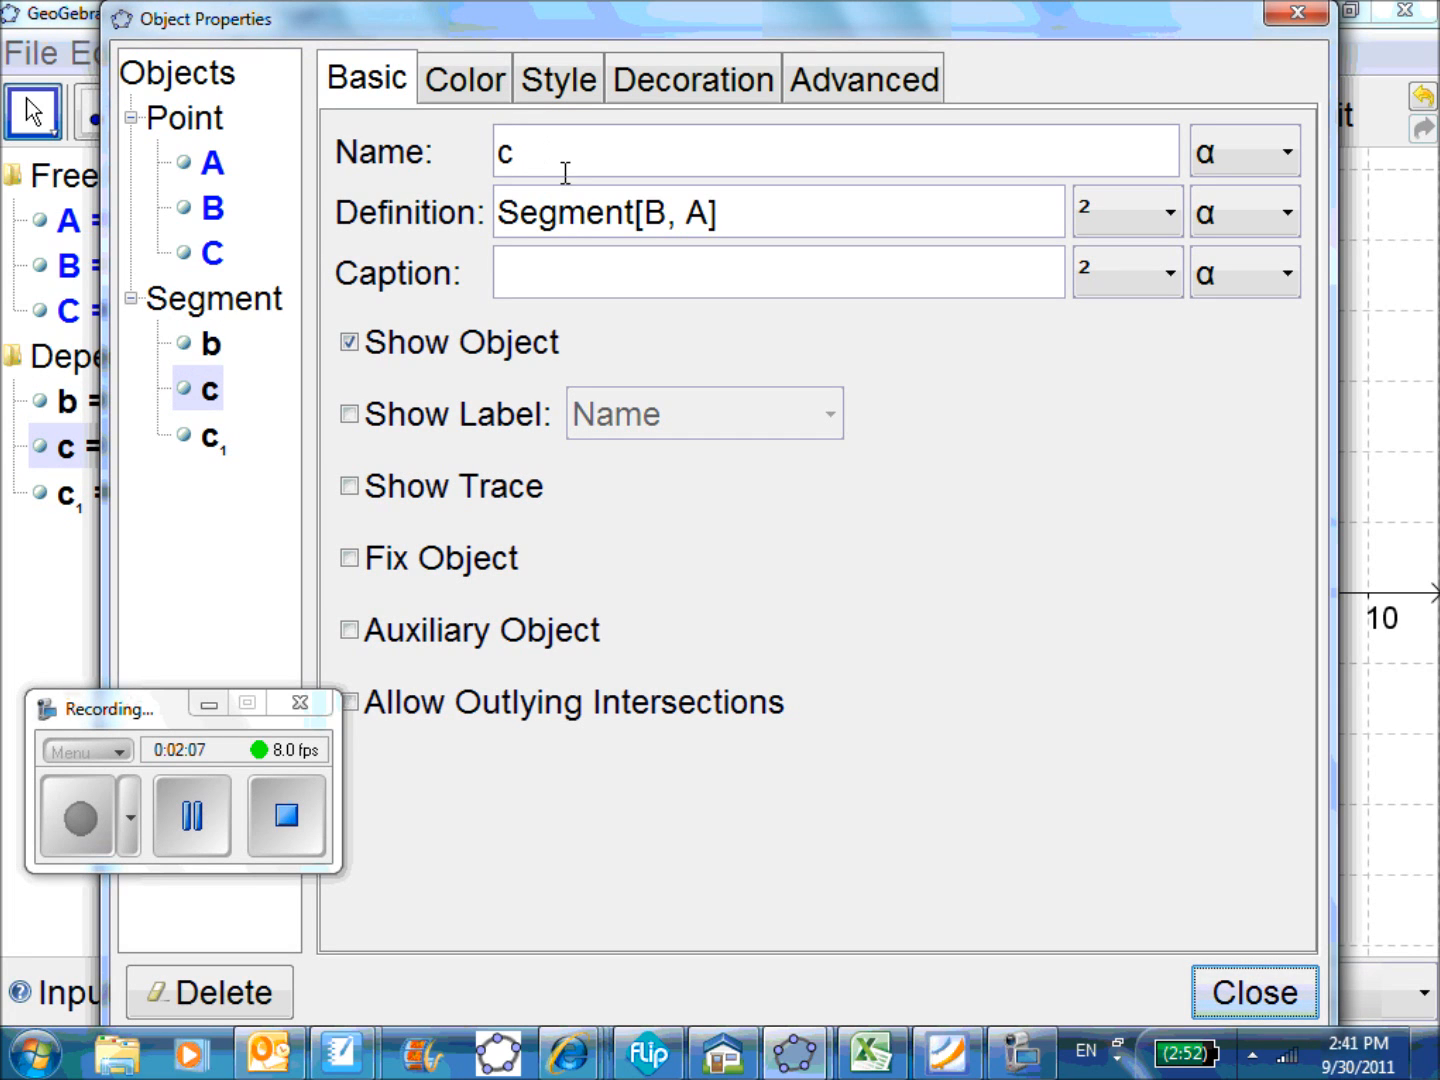
{"action": "left_click", "coordinate": [1217, 1009]}
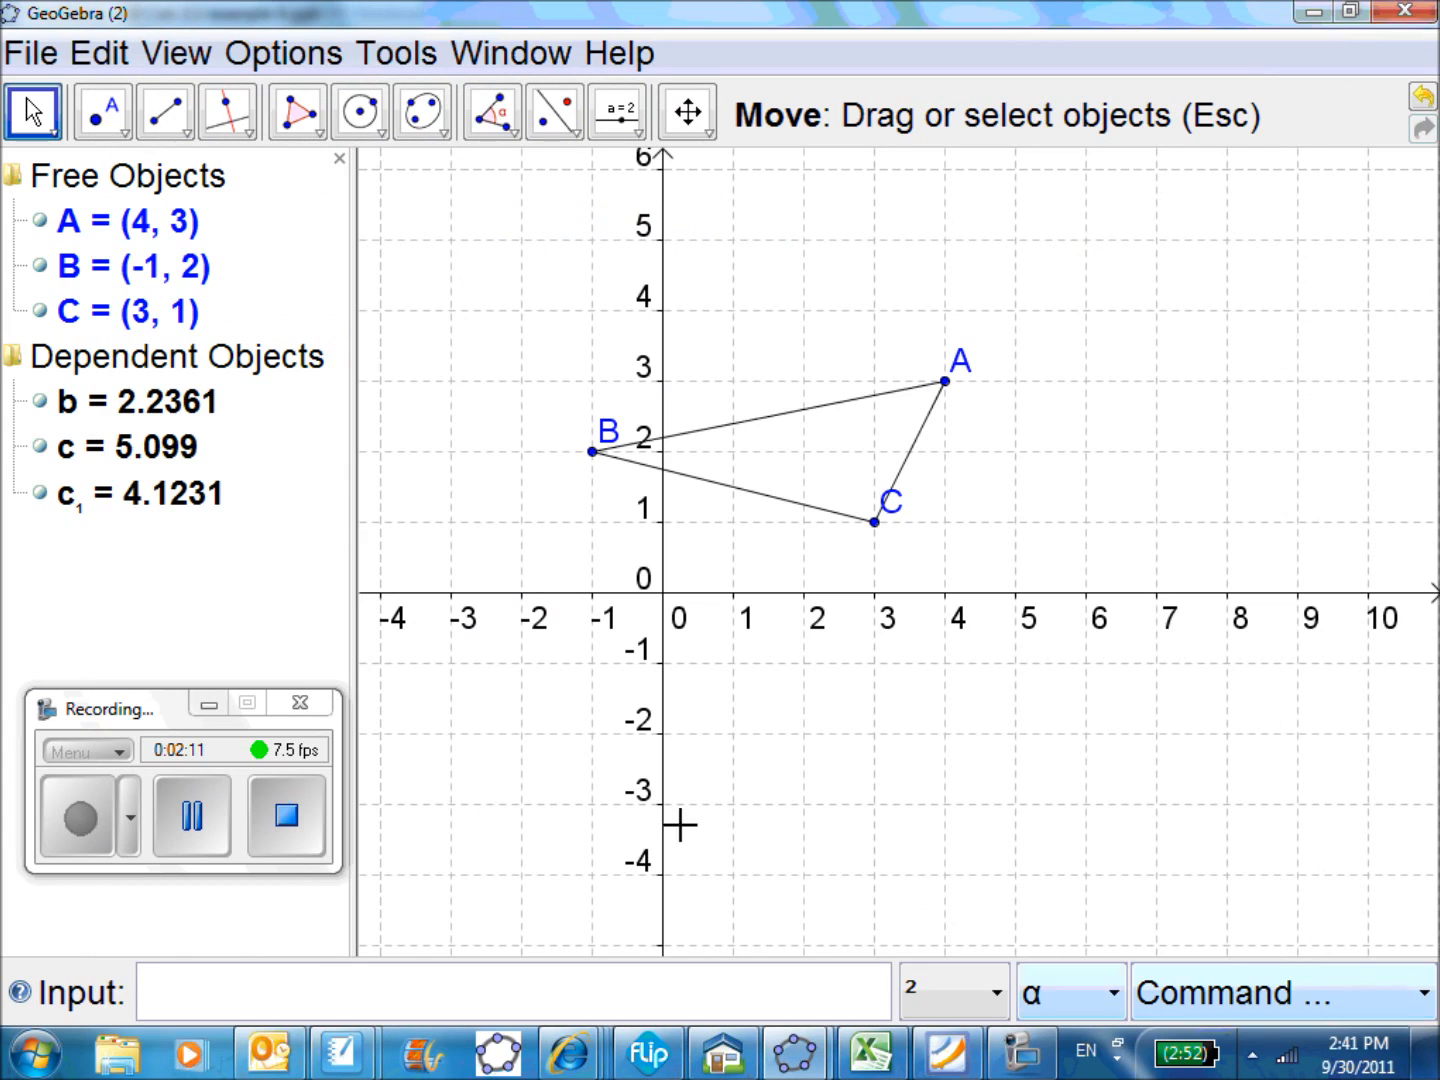
Rename the segment between C and B as a in its object properties
{"action": "left_click", "coordinate": [160, 510]}
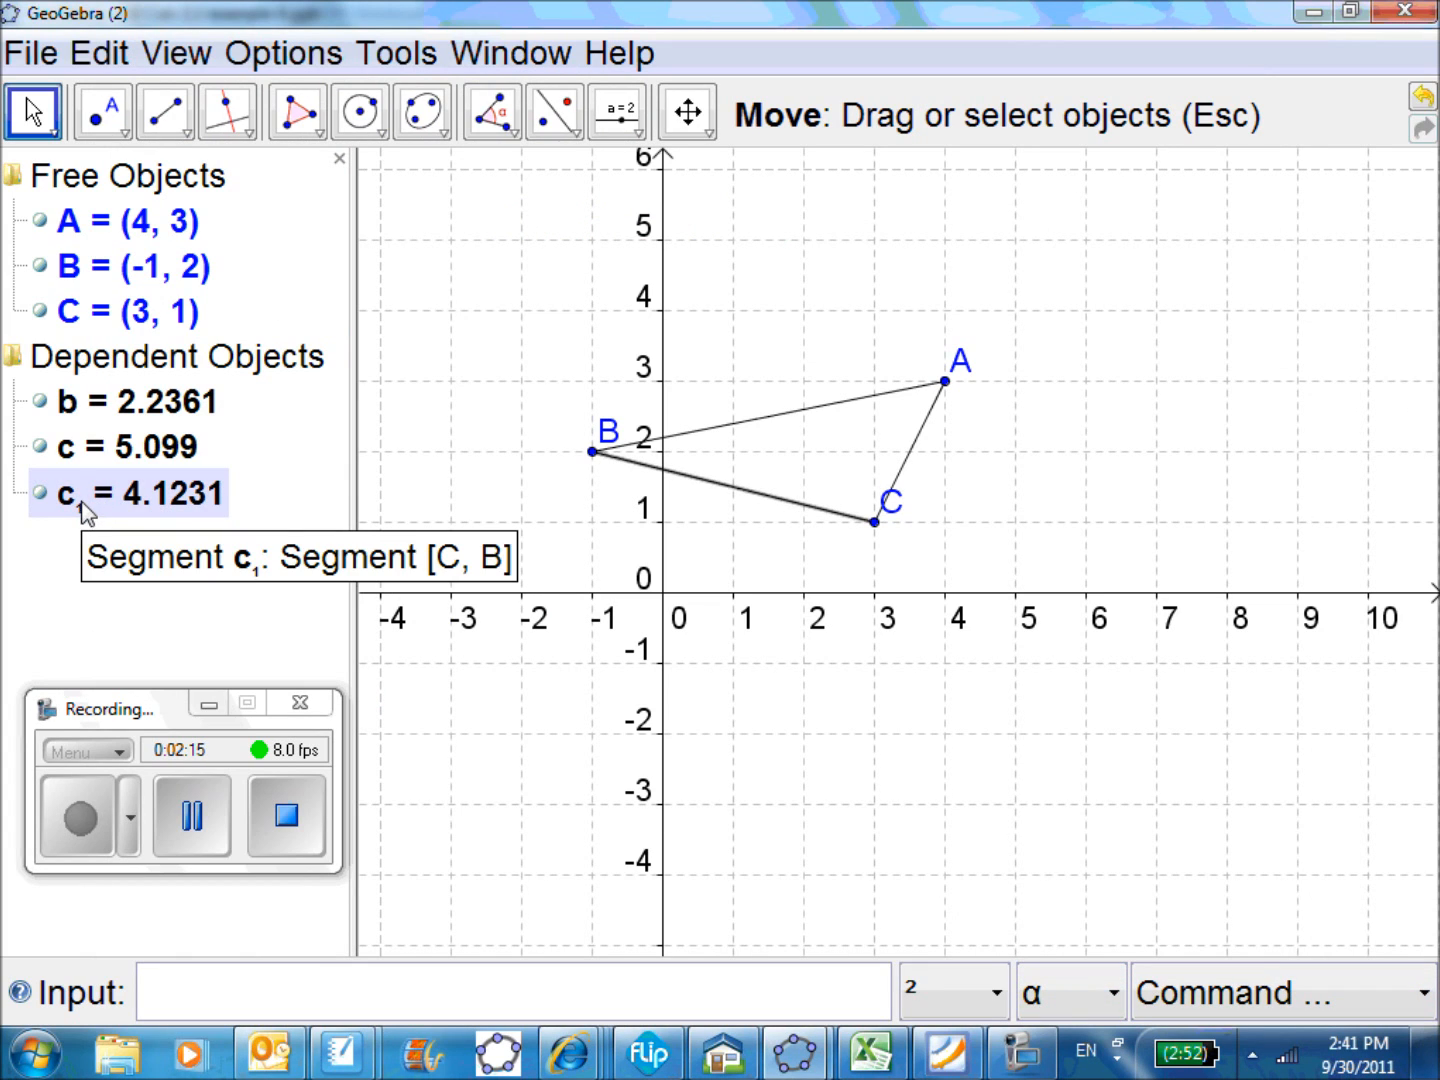
{"action": "left_click", "coordinate": [110, 400]}
{"action": "left_click", "coordinate": [77, 500]}
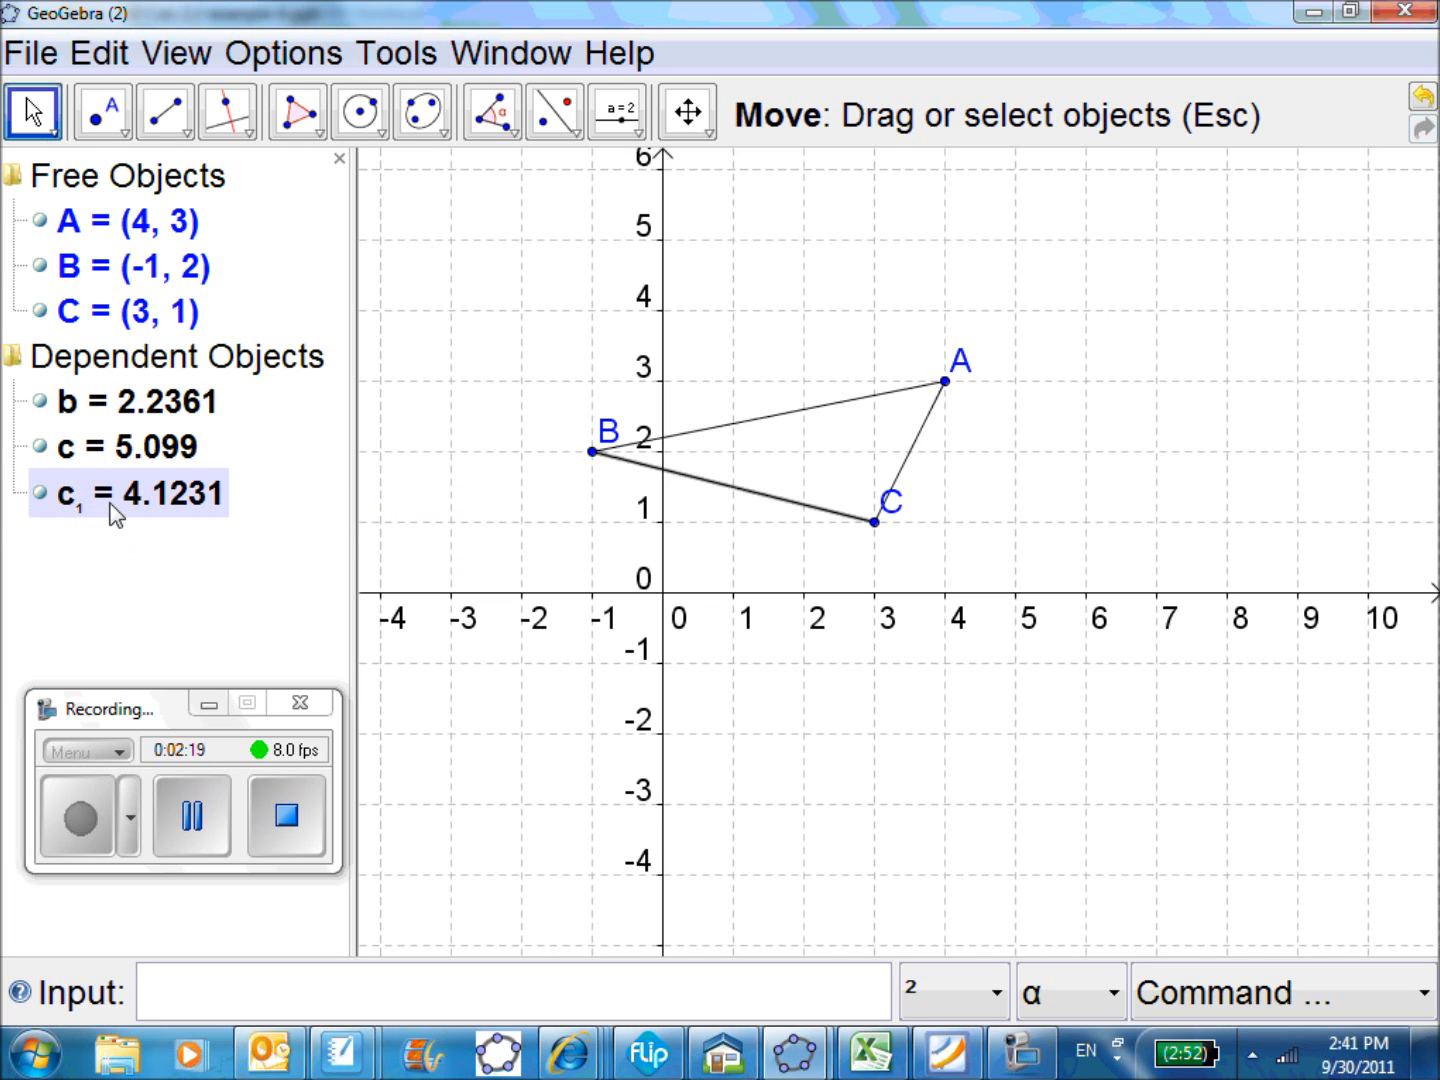
{"action": "double_click", "coordinate": [97, 502]}
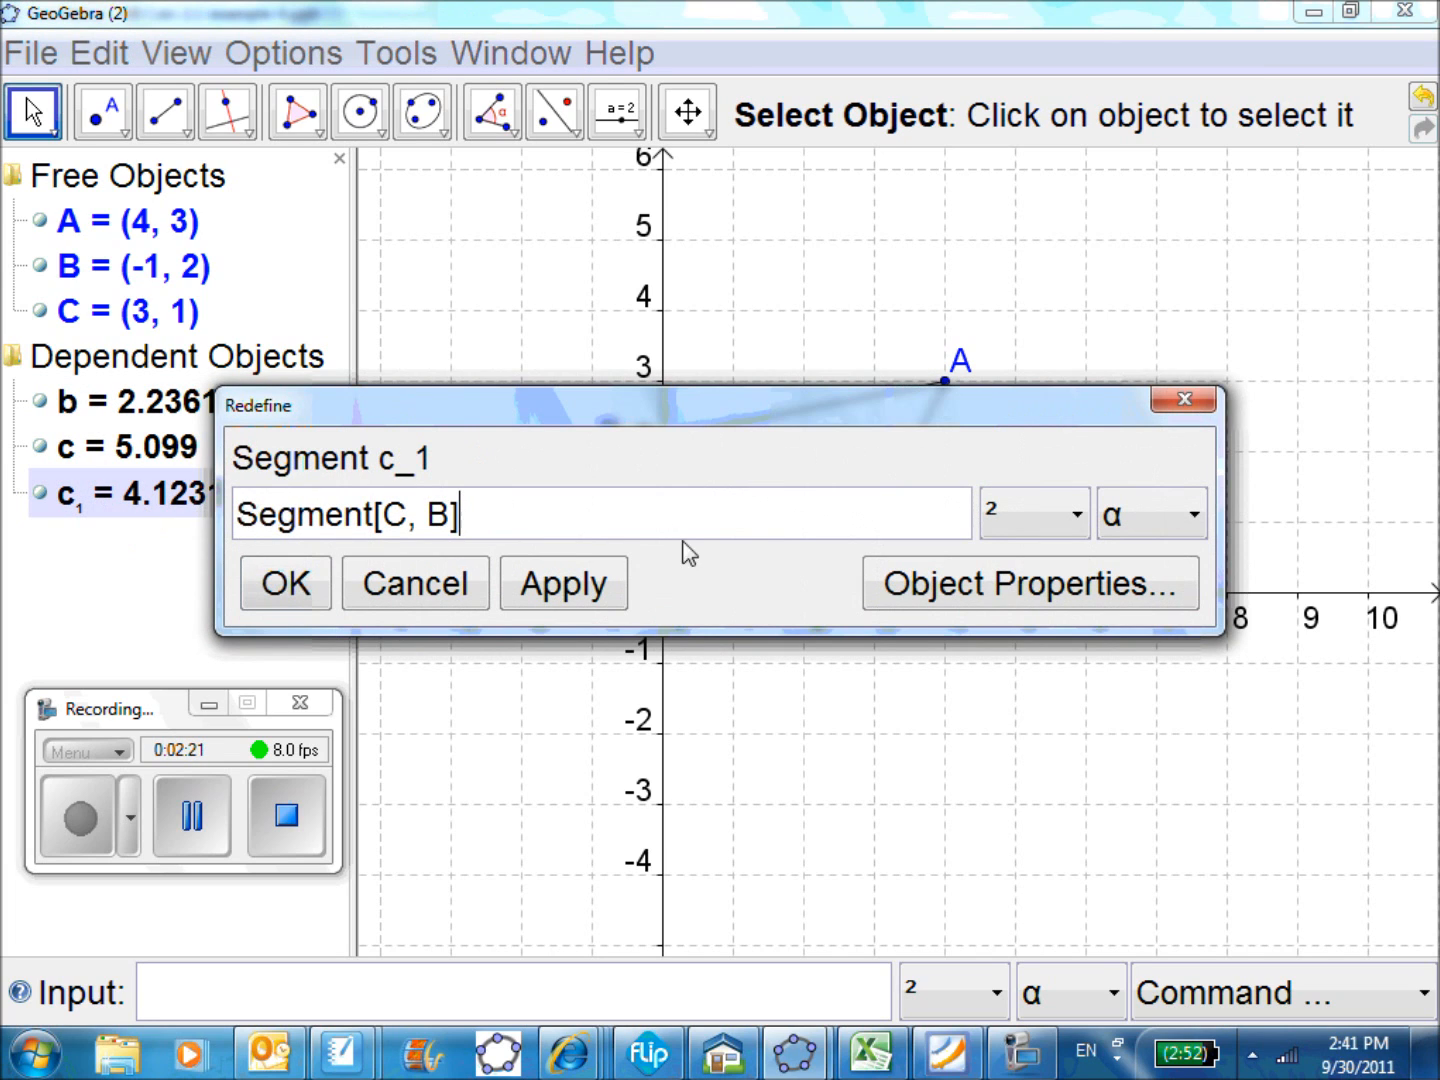
{"action": "left_click", "coordinate": [1045, 597]}
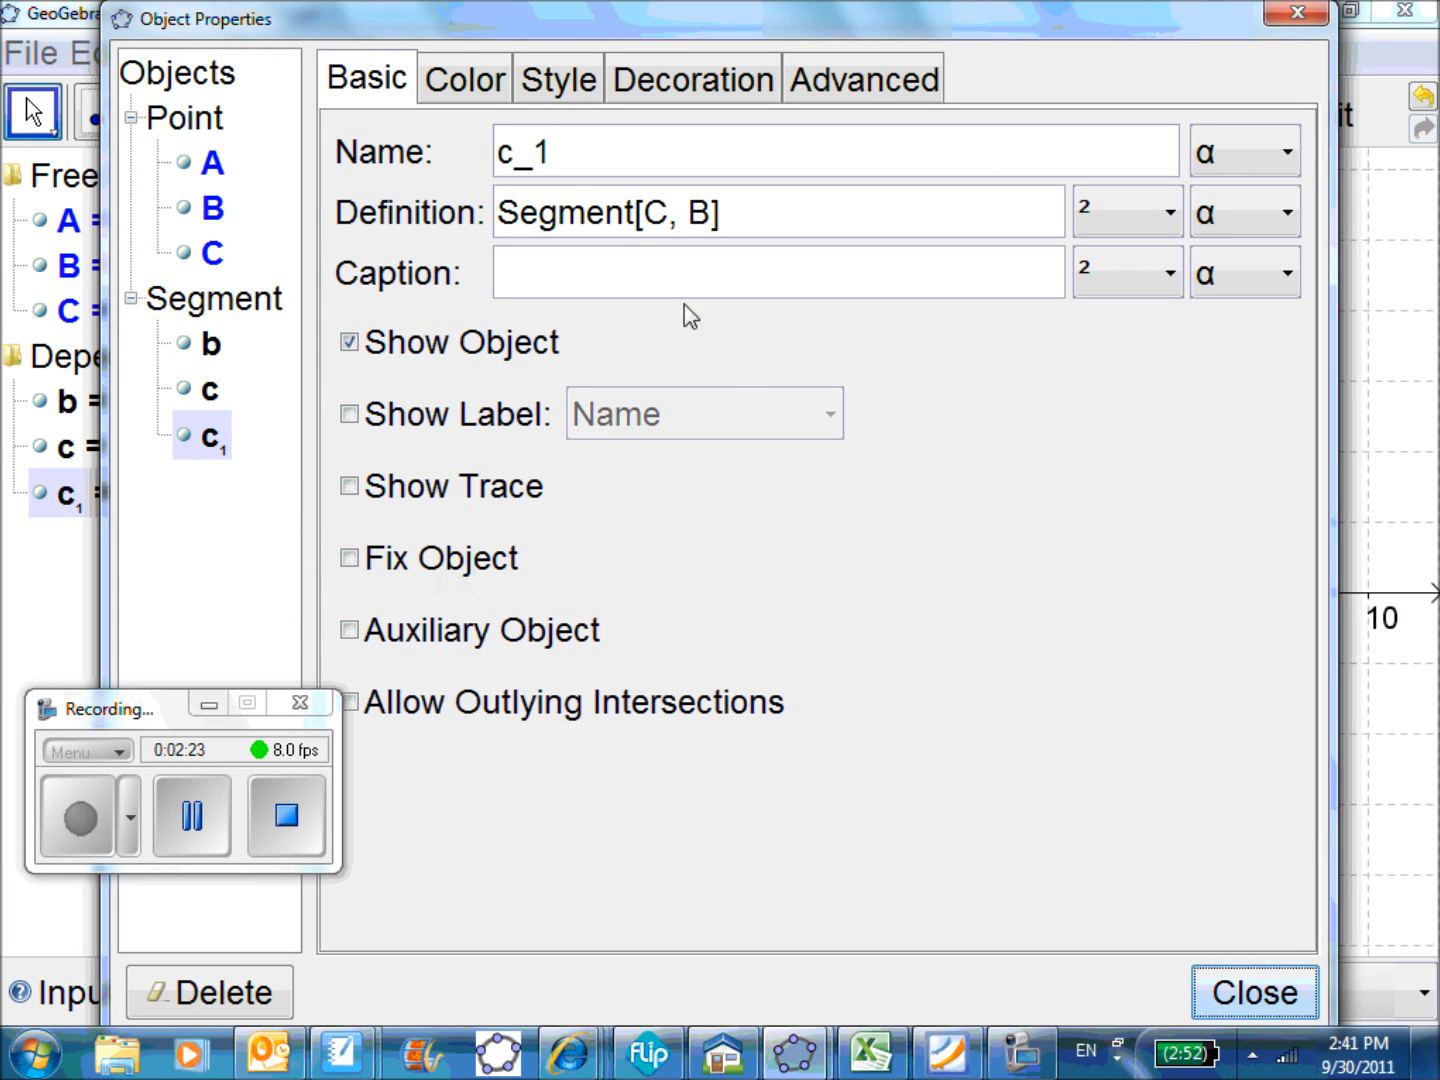
{"action": "left_click_drag", "start_coordinate": [548, 156], "coordinate": [465, 142]}
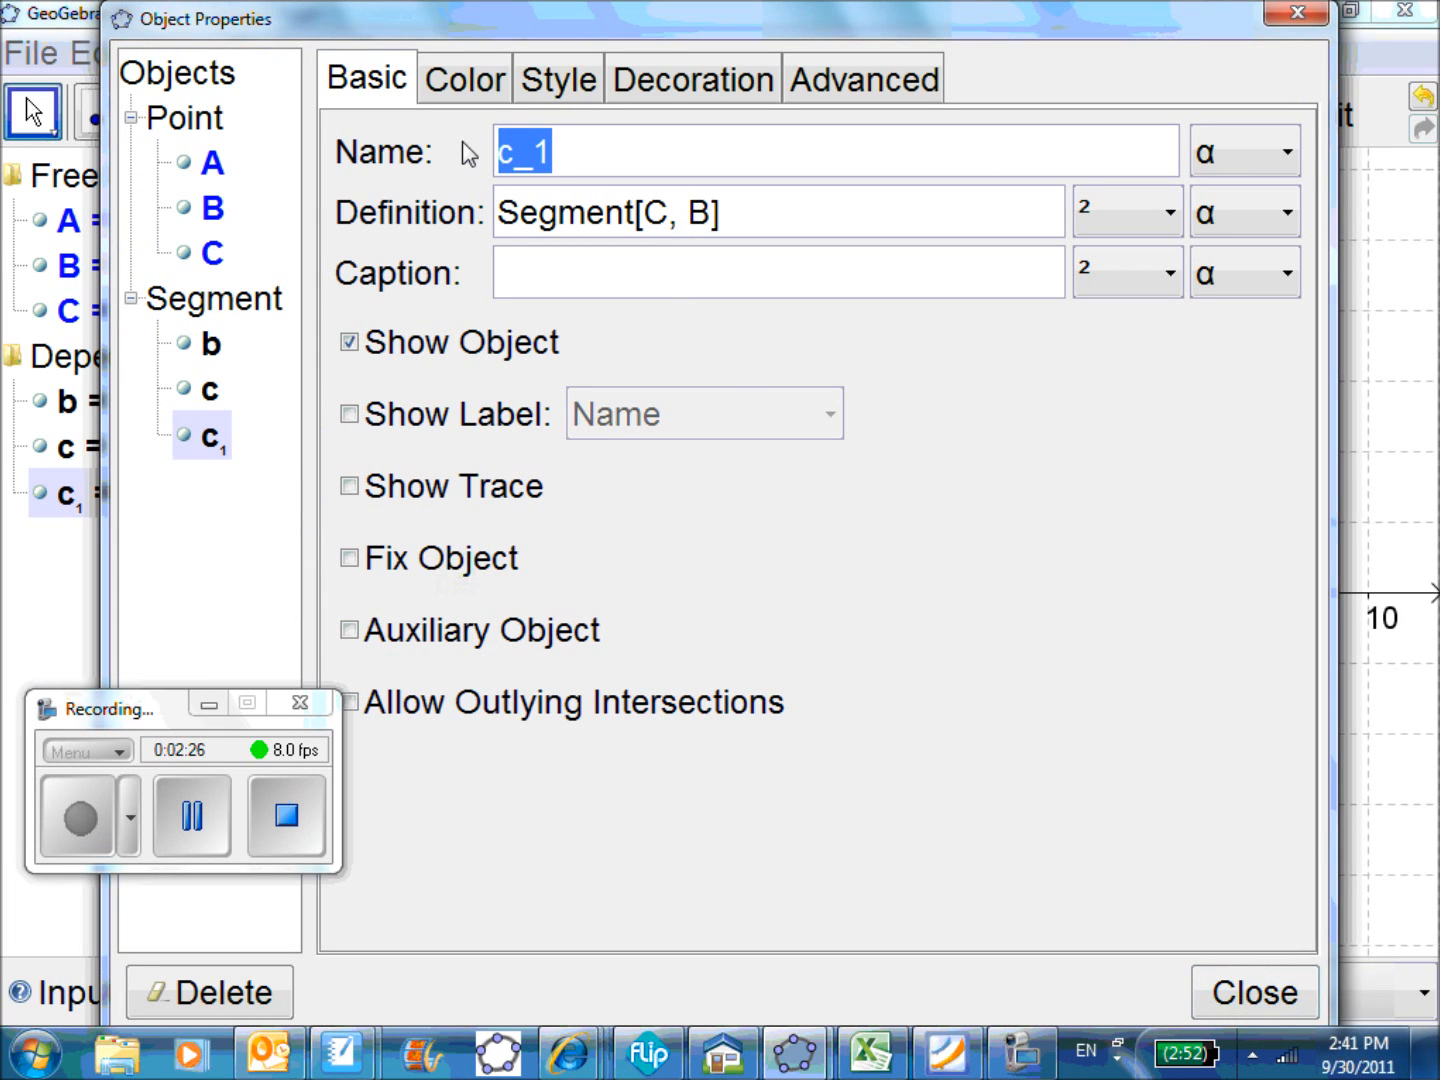
{"action": "type", "text": "a"}
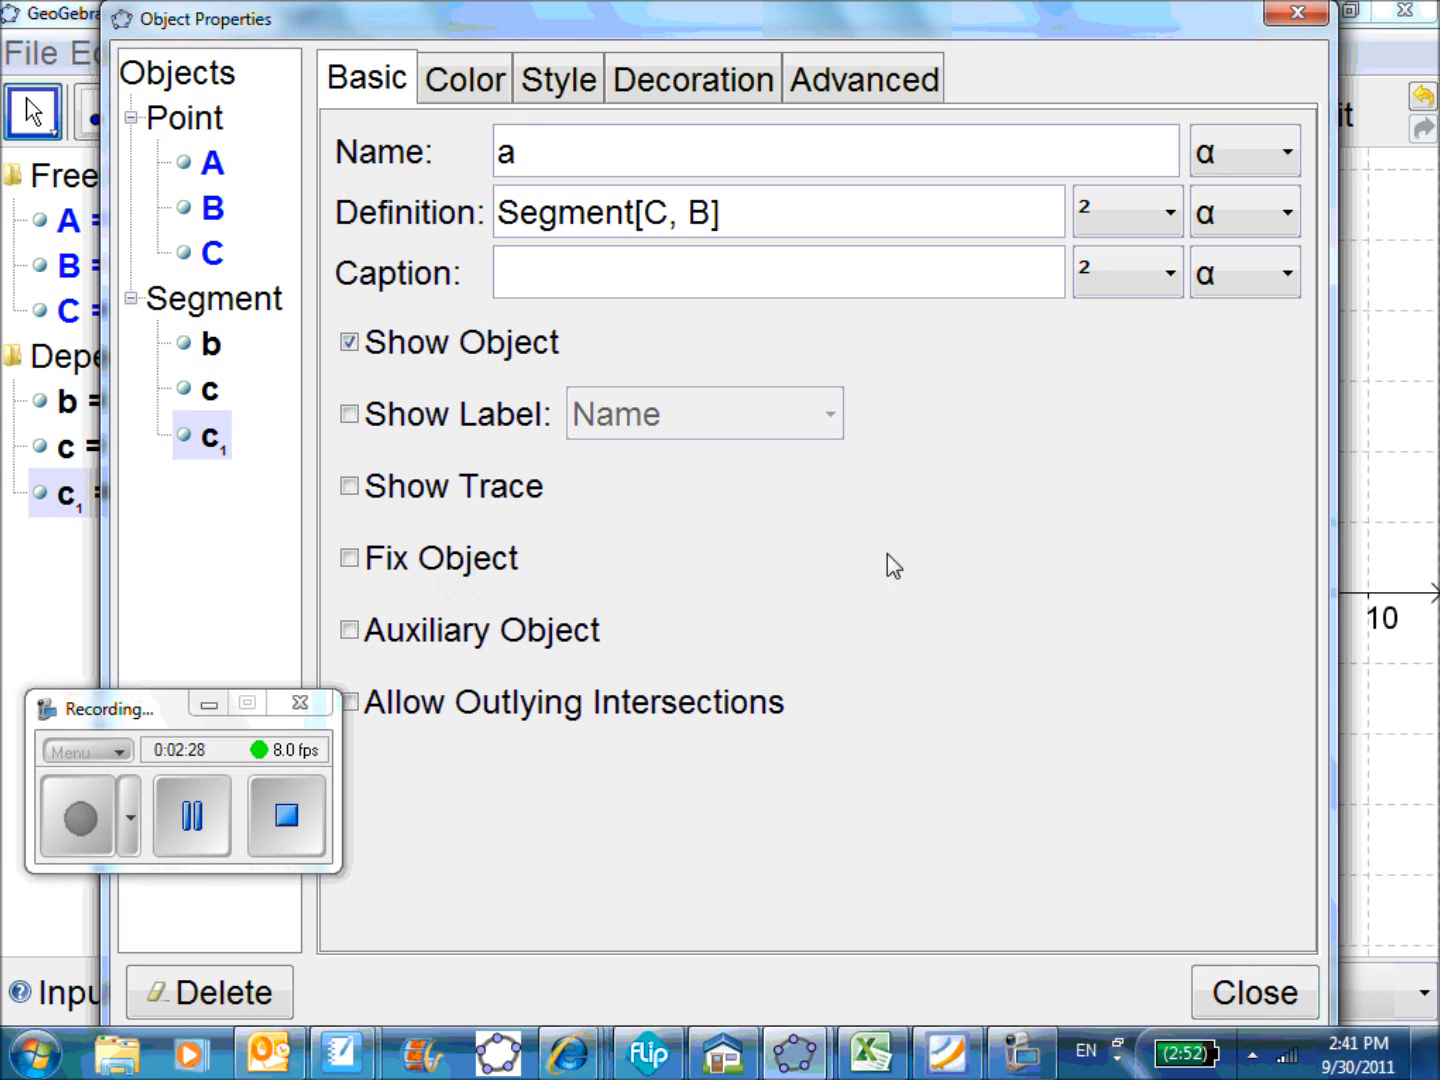
{"action": "left_click", "coordinate": [1257, 998]}
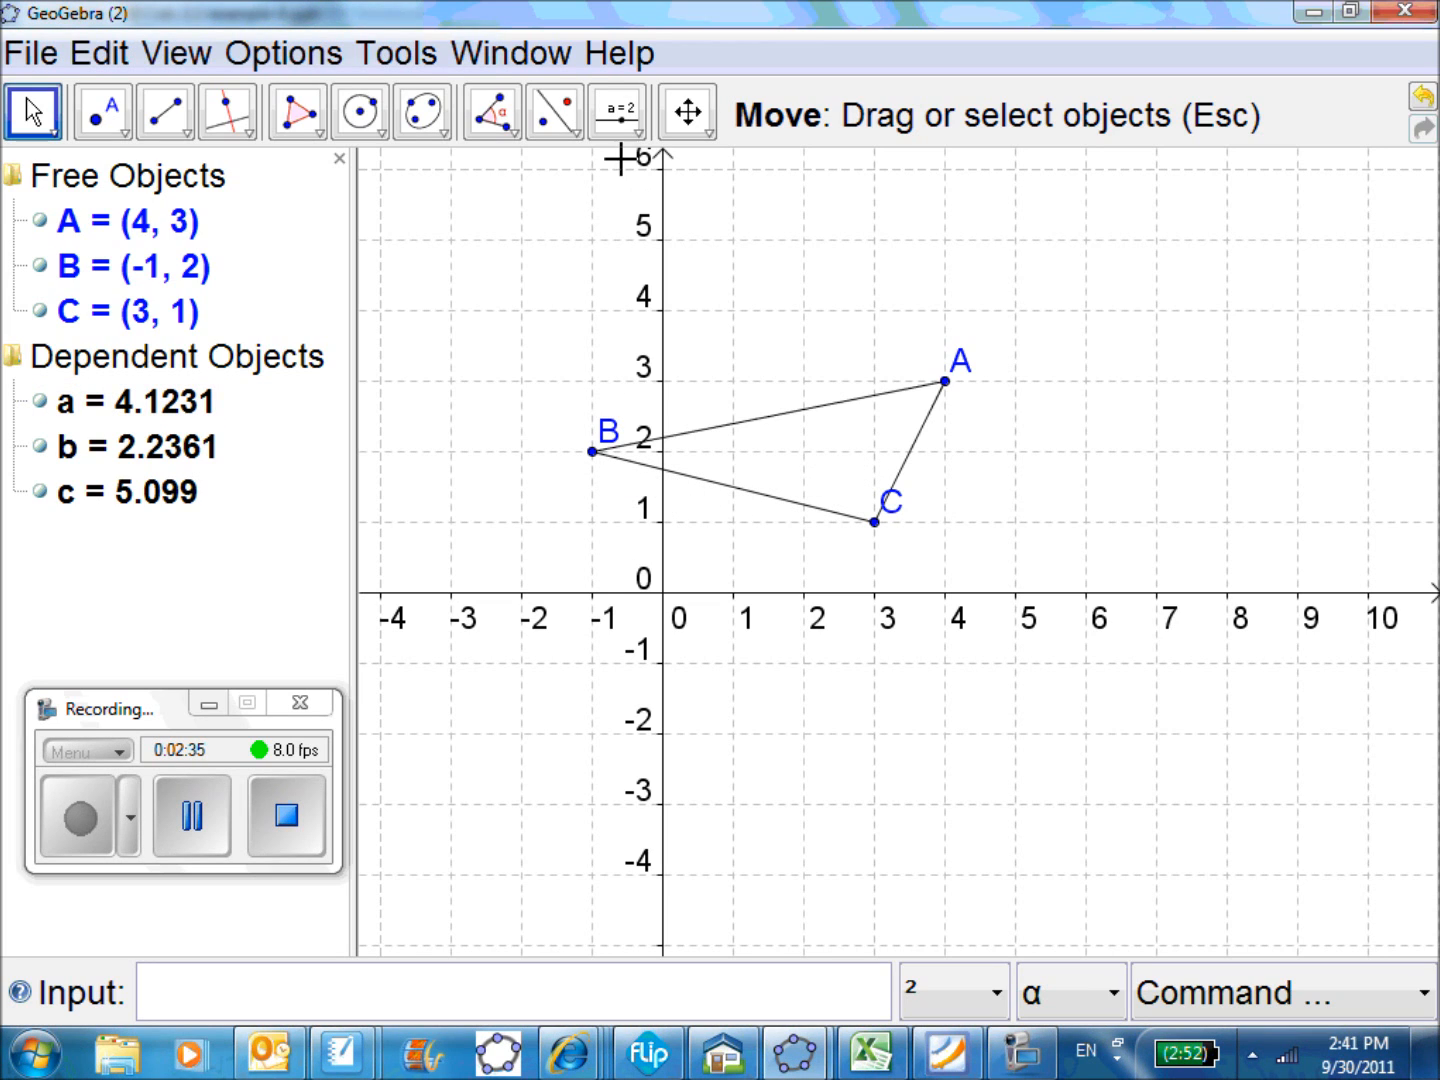
Measure the angle at vertex A with the Angle tool, choosing segment AC first and segment AB second
{"action": "left_click", "coordinate": [510, 121]}
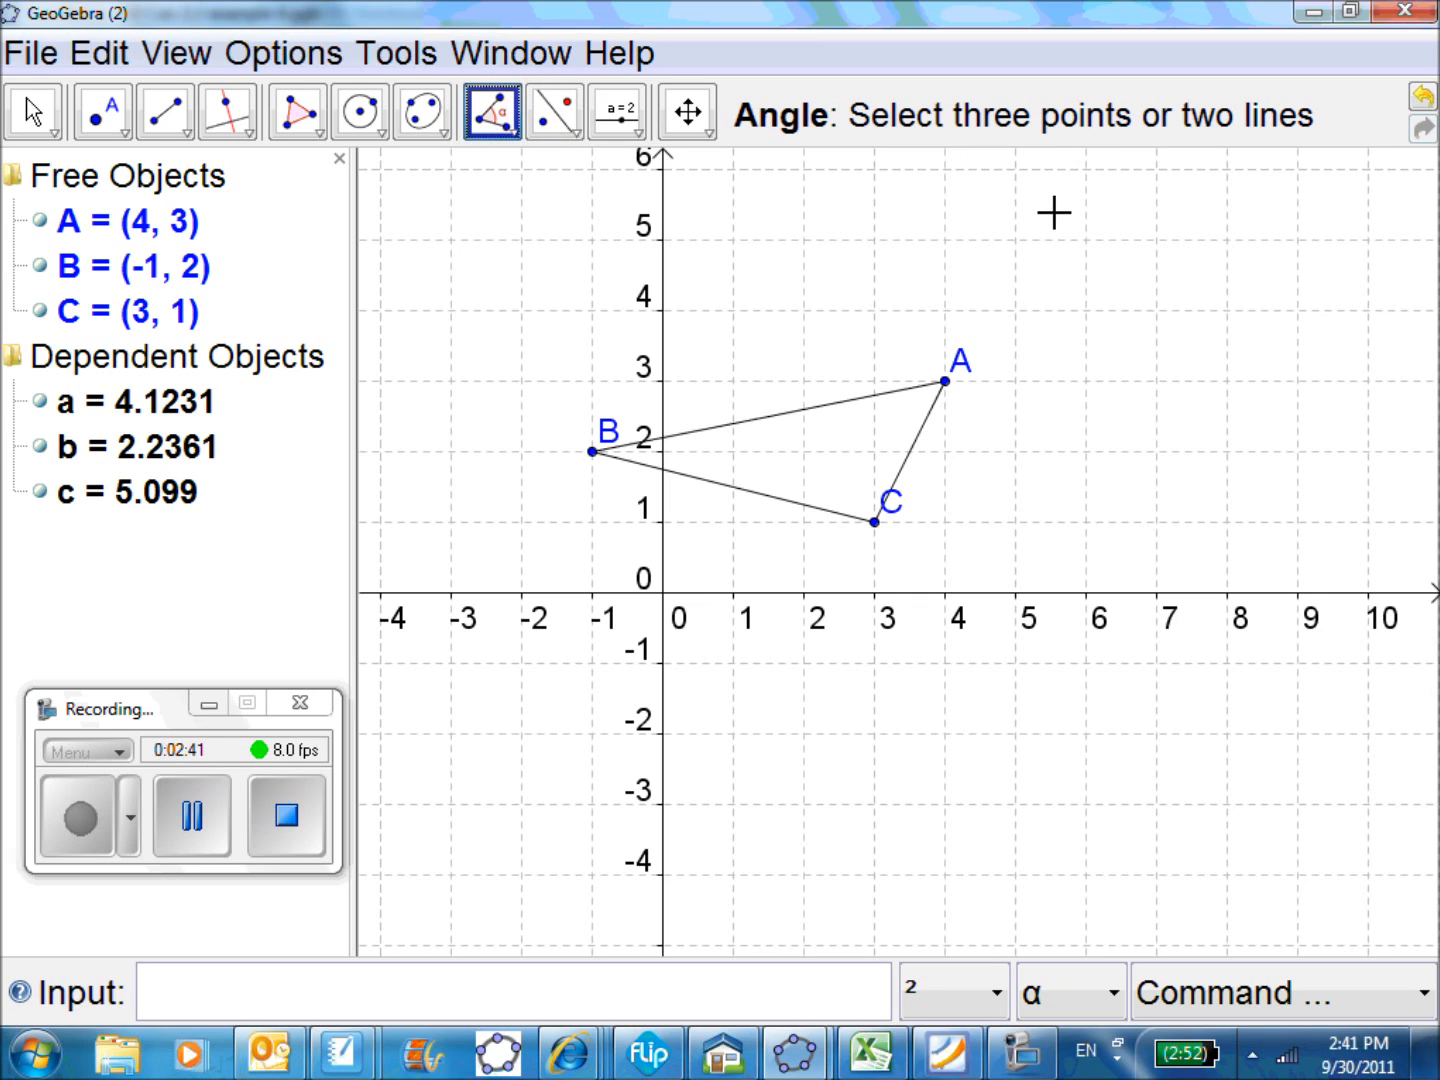
{"action": "left_click", "coordinate": [875, 451]}
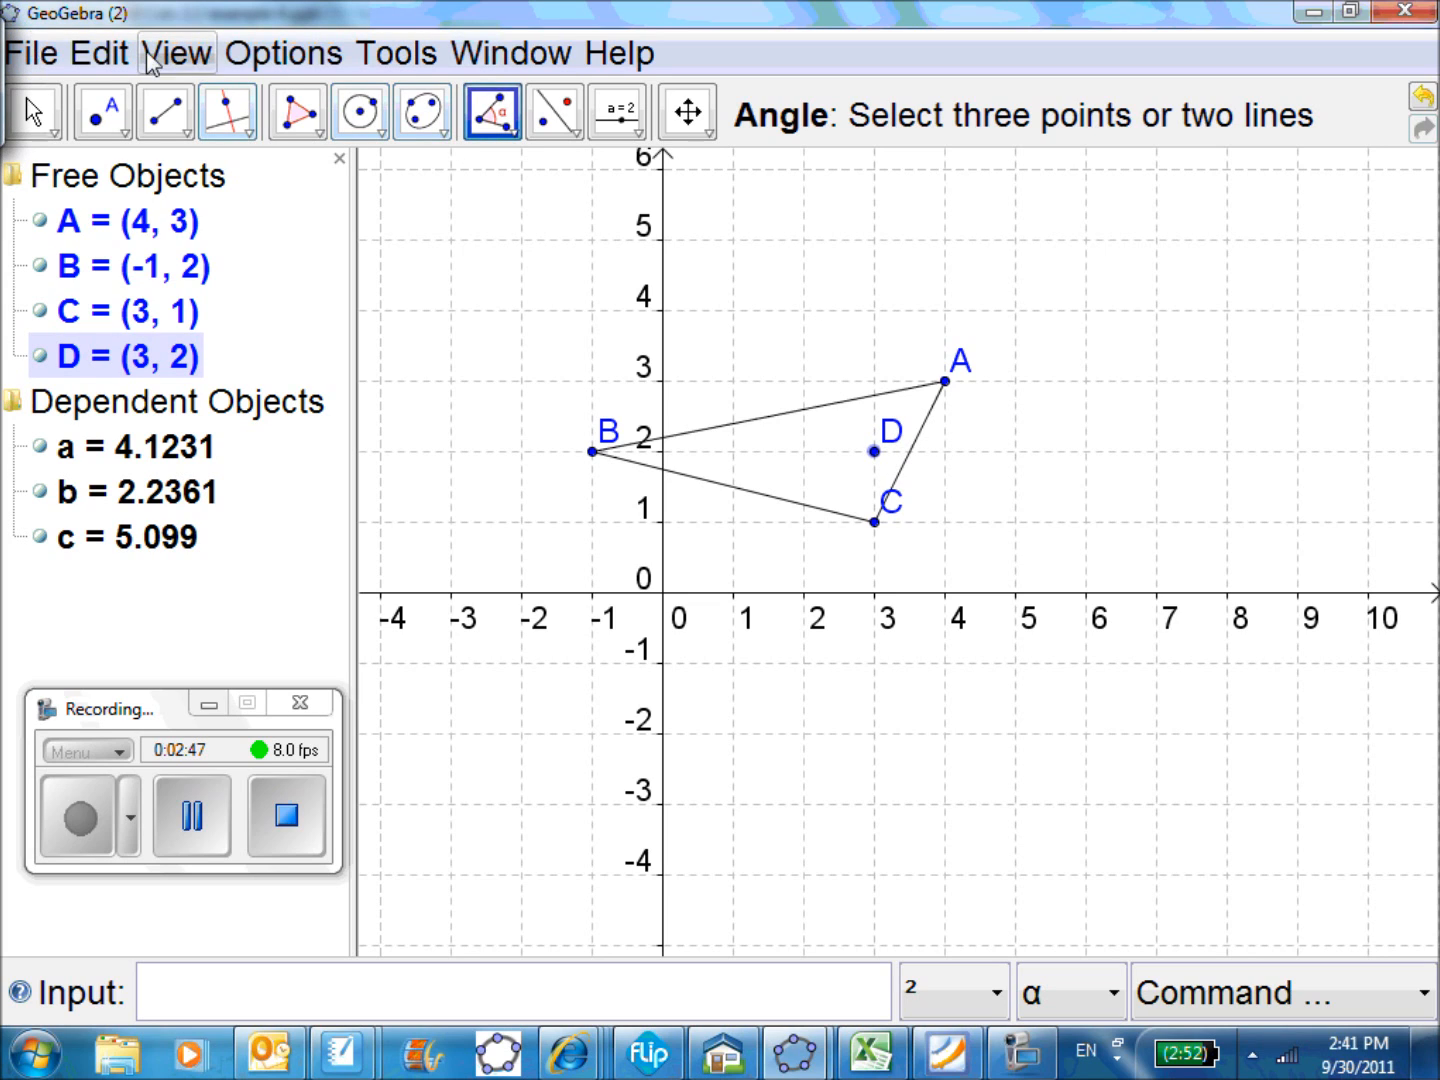
{"action": "left_click", "coordinate": [100, 56]}
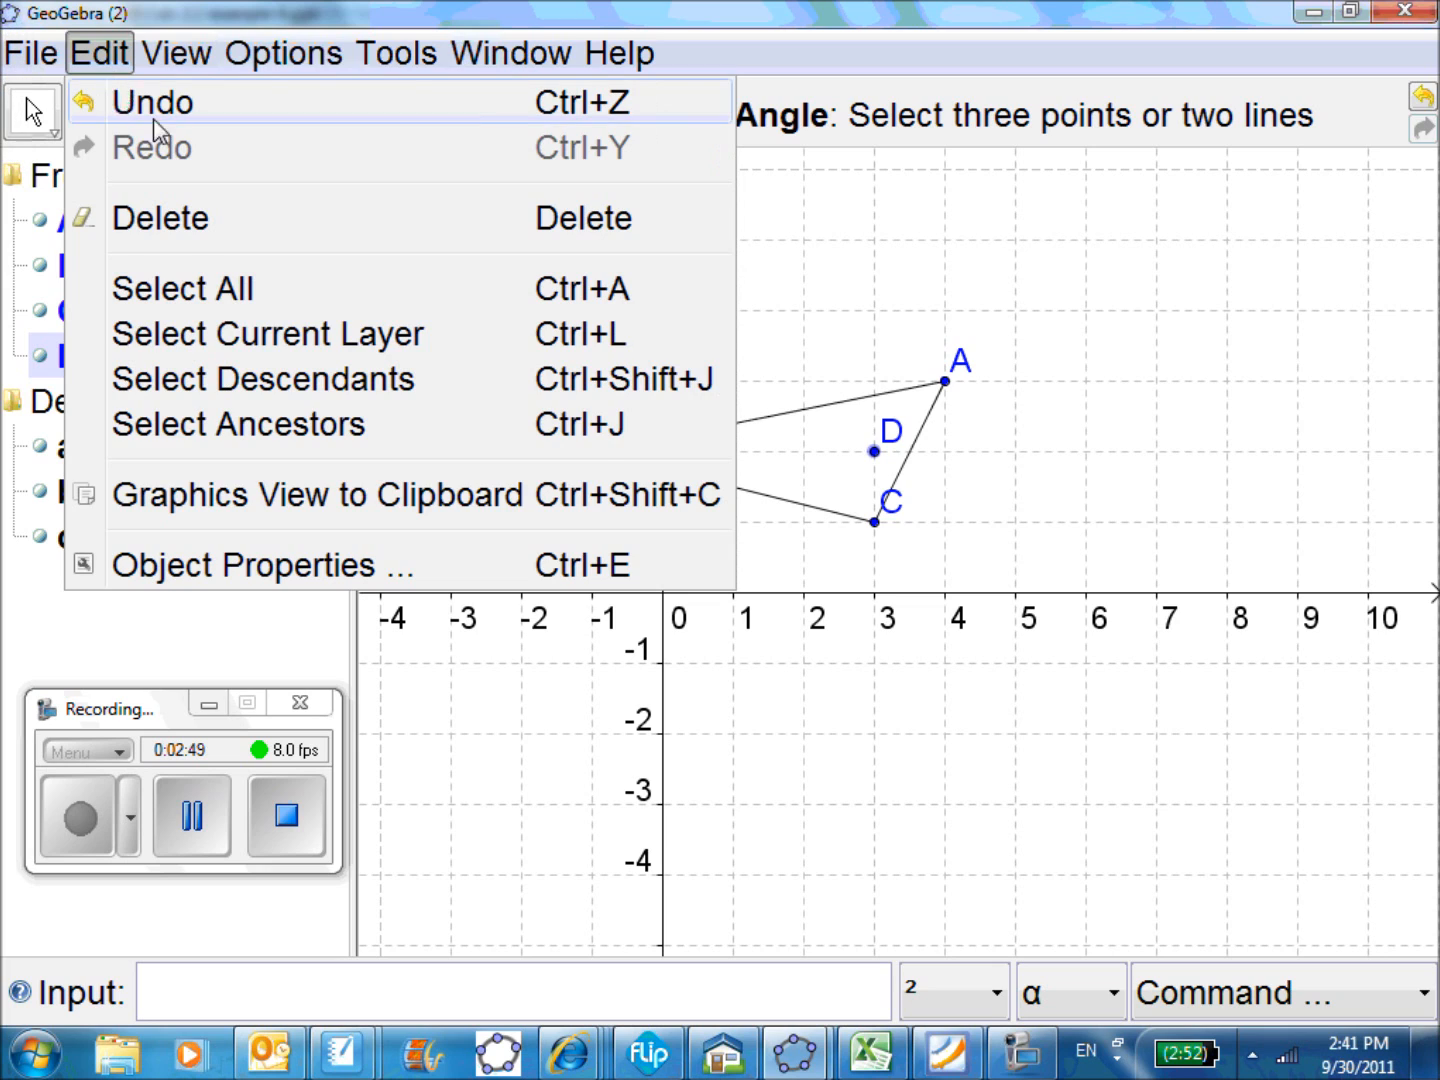
{"action": "left_click", "coordinate": [108, 103]}
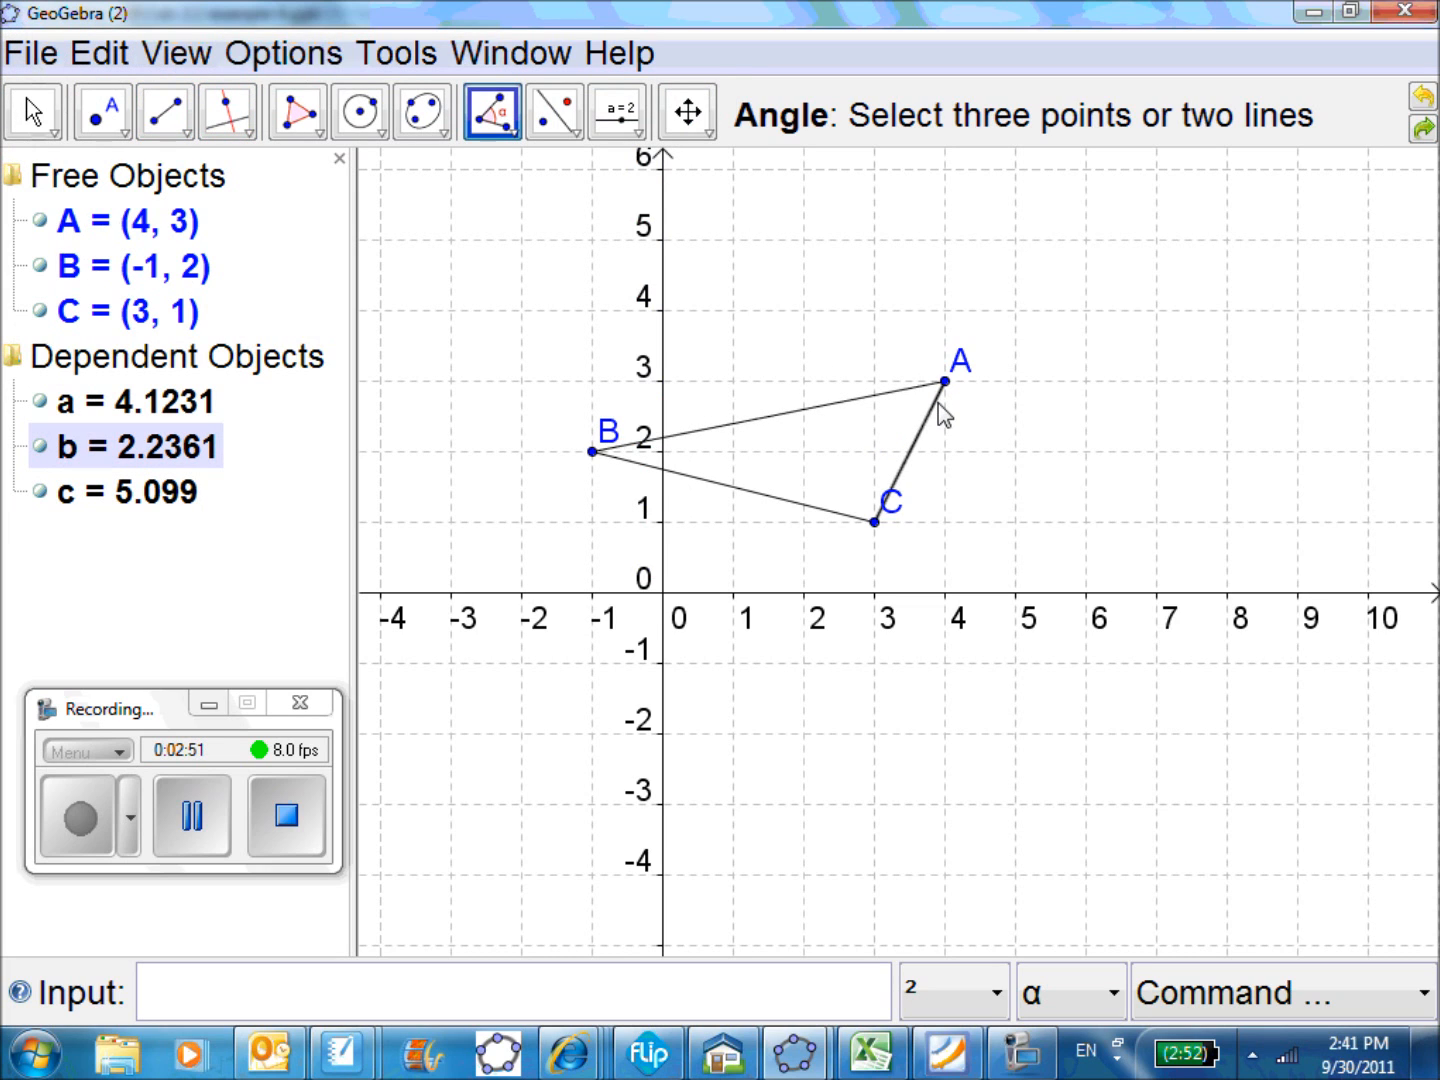
{"action": "left_click", "coordinate": [938, 401]}
{"action": "left_click", "coordinate": [914, 391]}
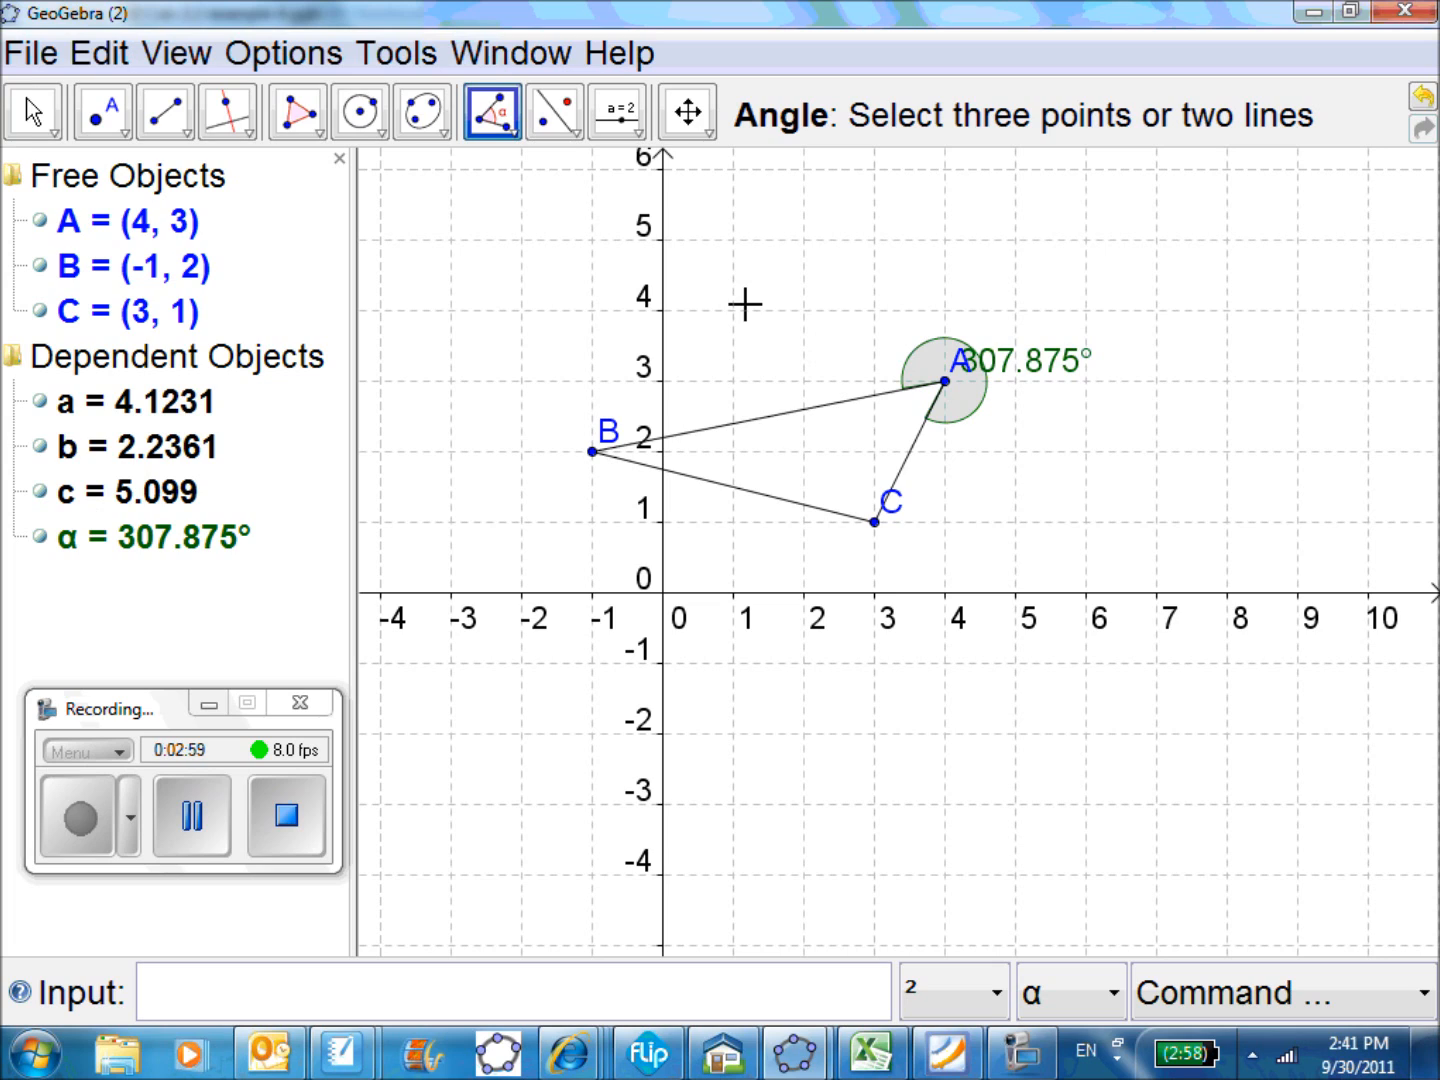
{"action": "left_click", "coordinate": [889, 472]}
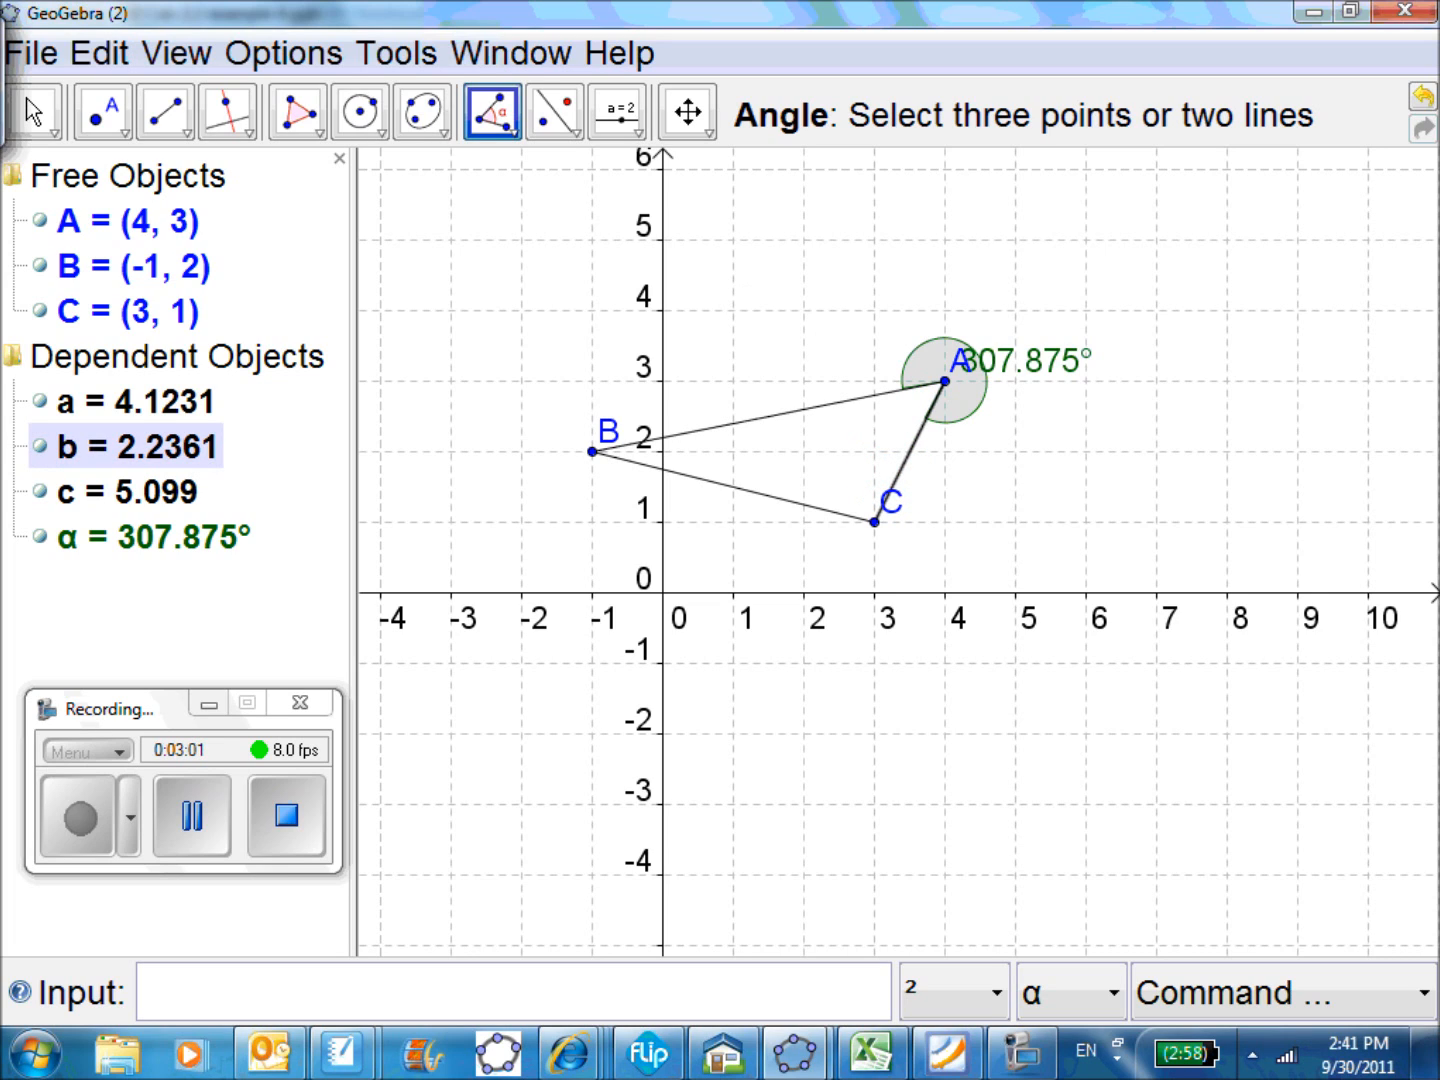
{"action": "left_click", "coordinate": [813, 510]}
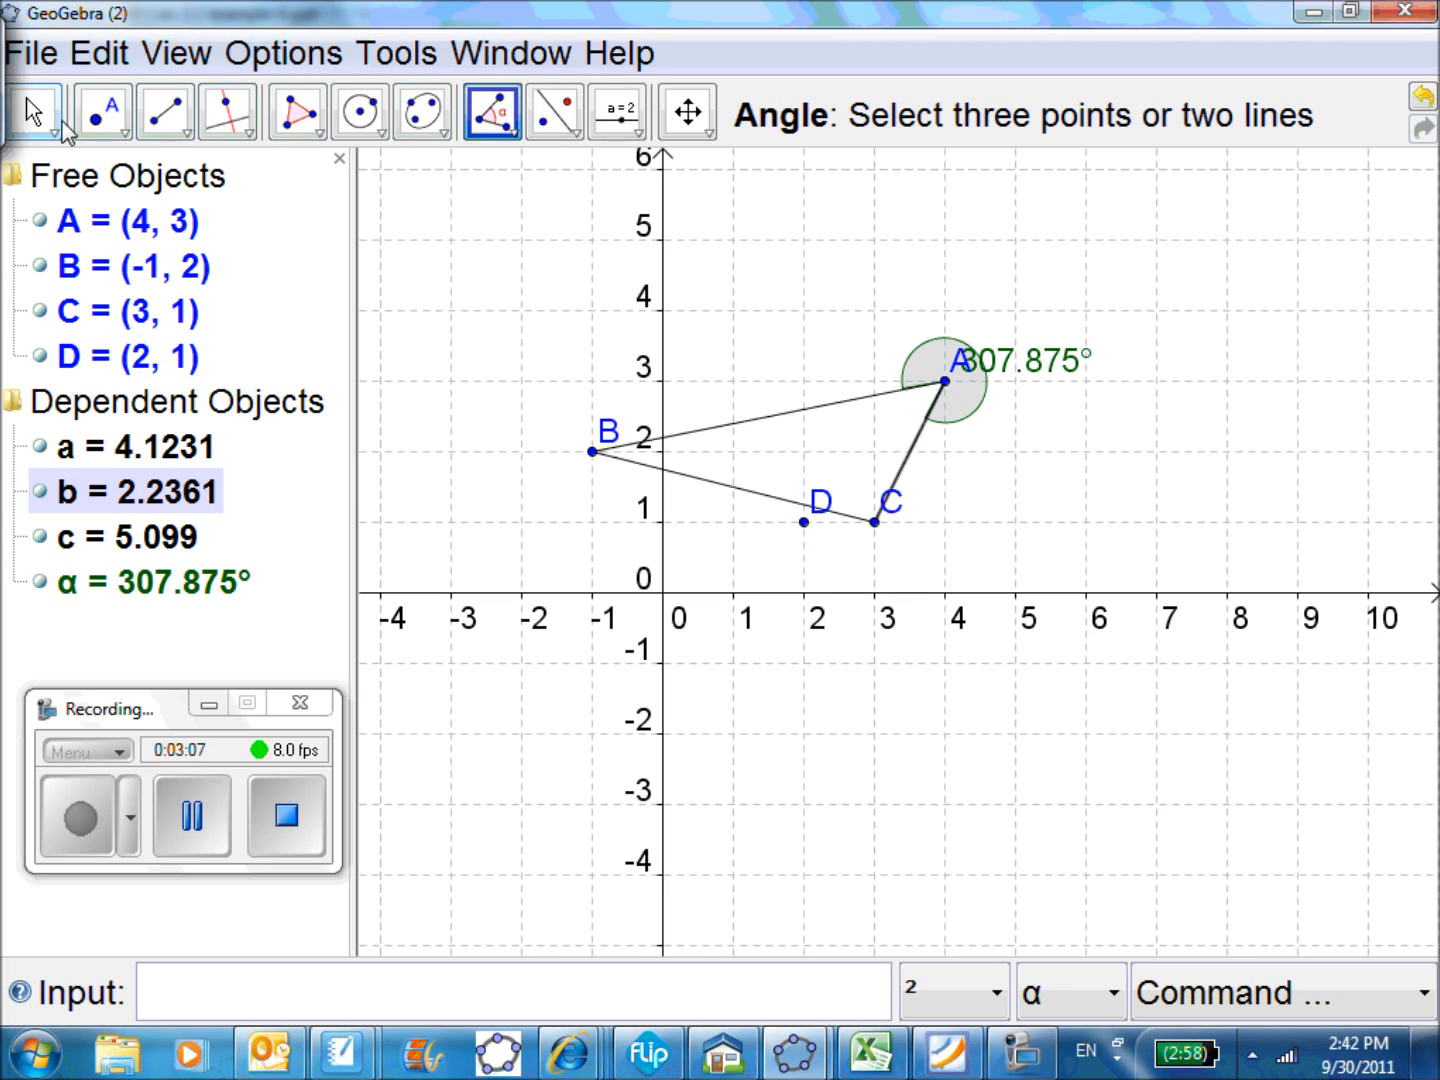
{"action": "left_click", "coordinate": [90, 51]}
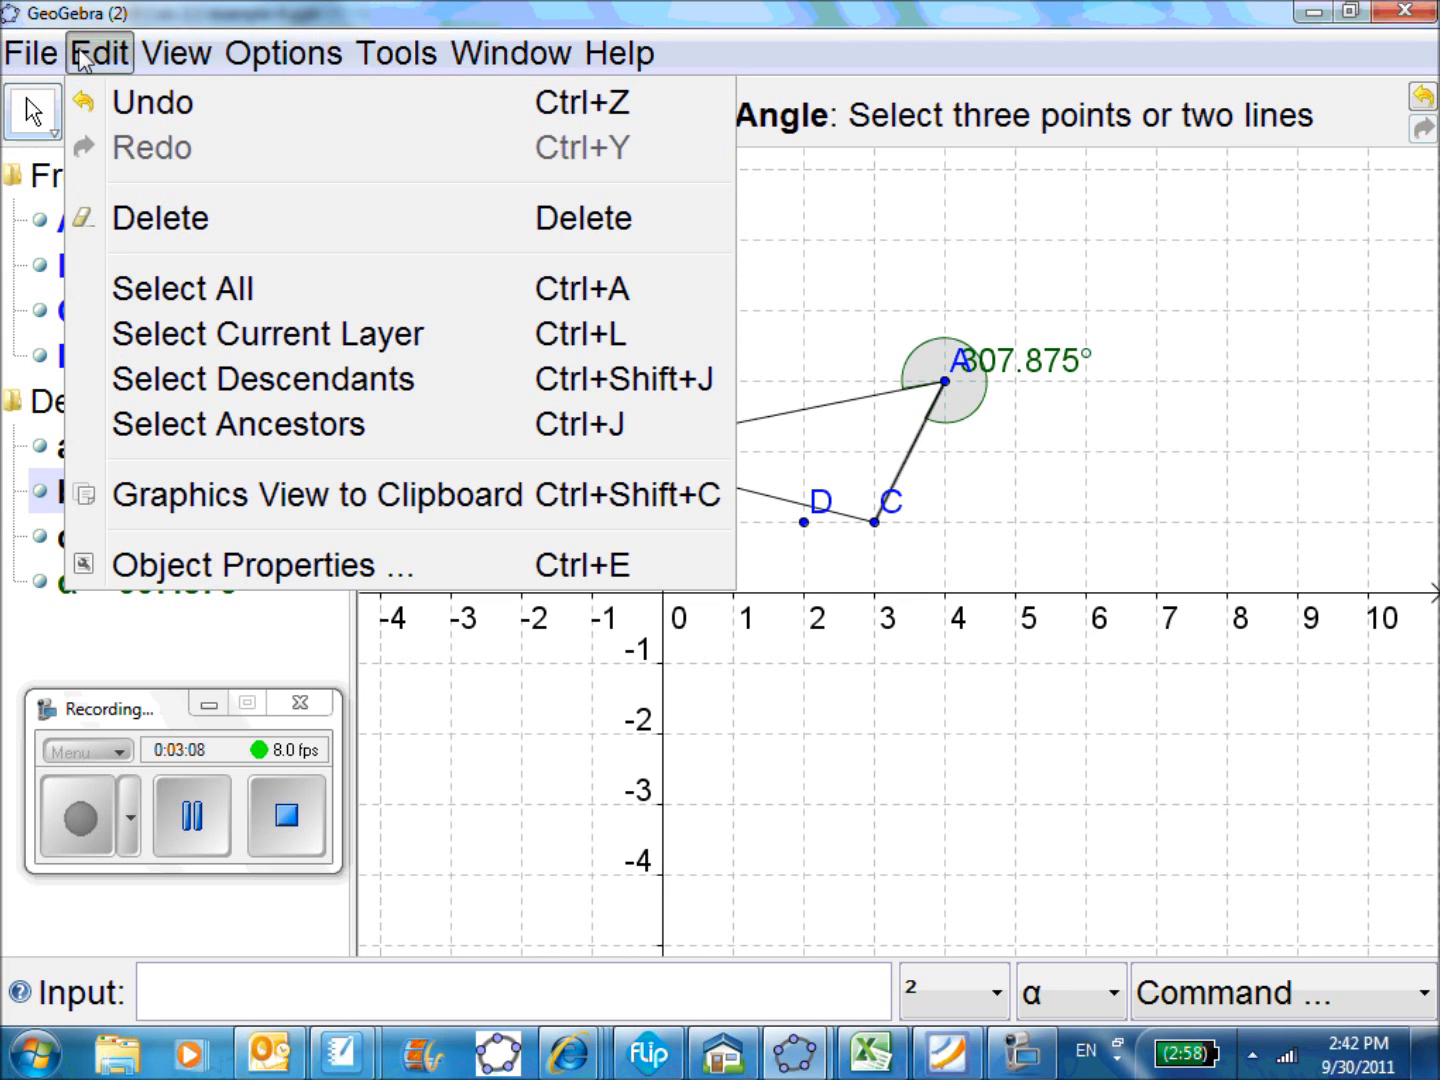
{"action": "left_click", "coordinate": [131, 118]}
{"action": "left_click", "coordinate": [105, 56]}
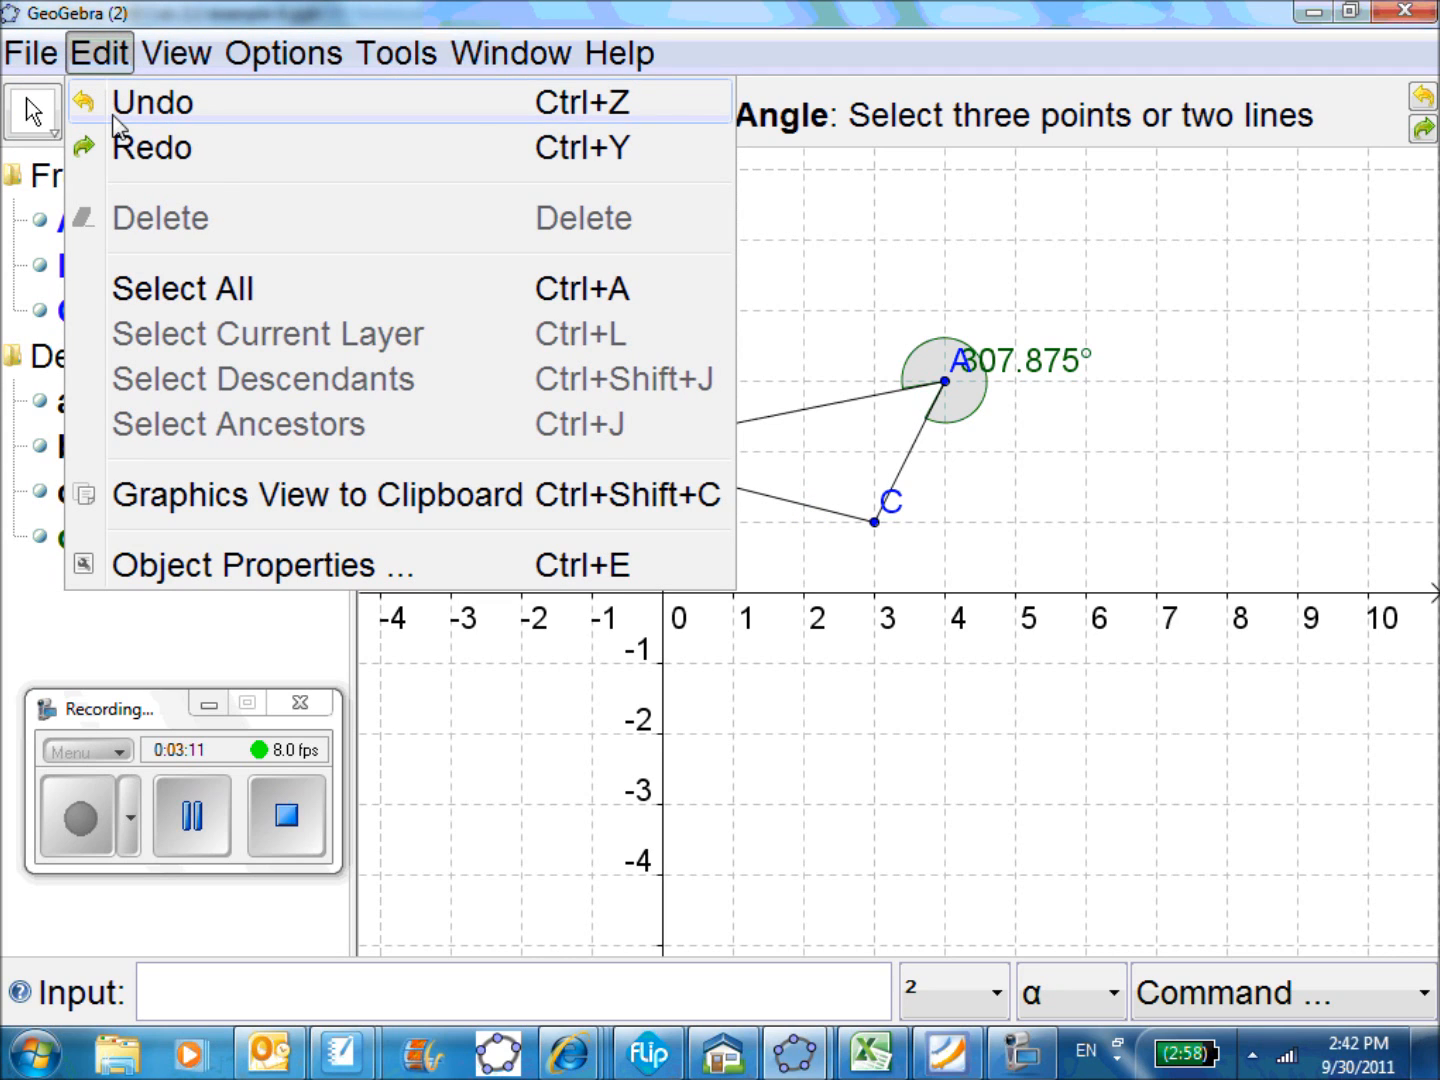
{"action": "left_click", "coordinate": [119, 104]}
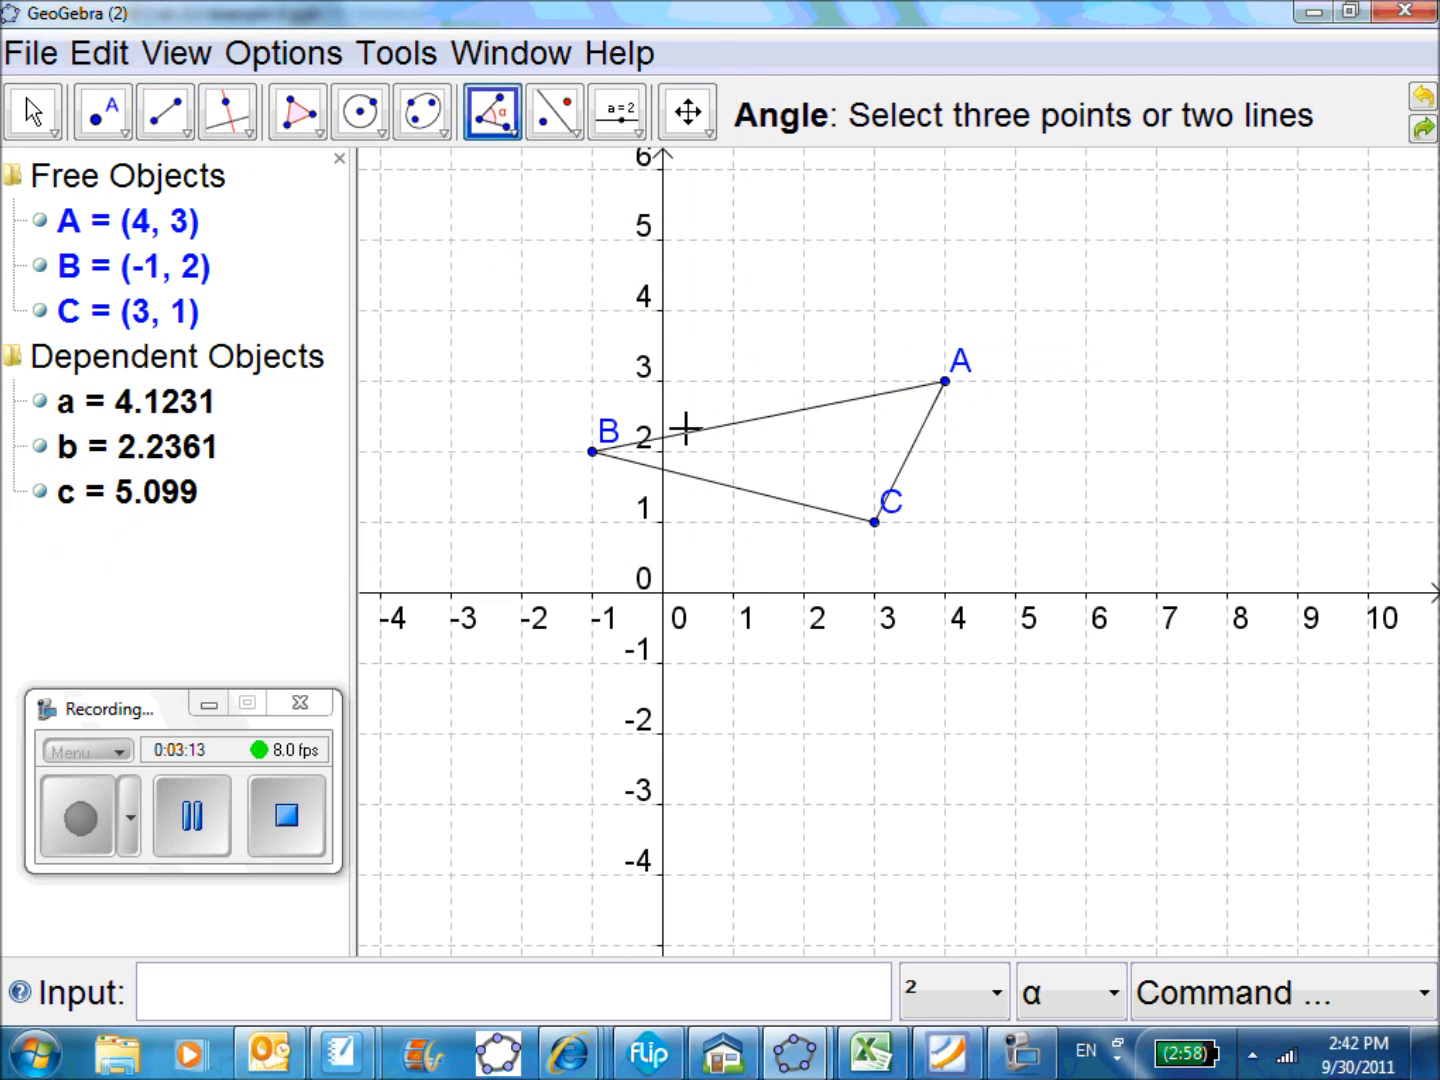
{"action": "left_click", "coordinate": [129, 59]}
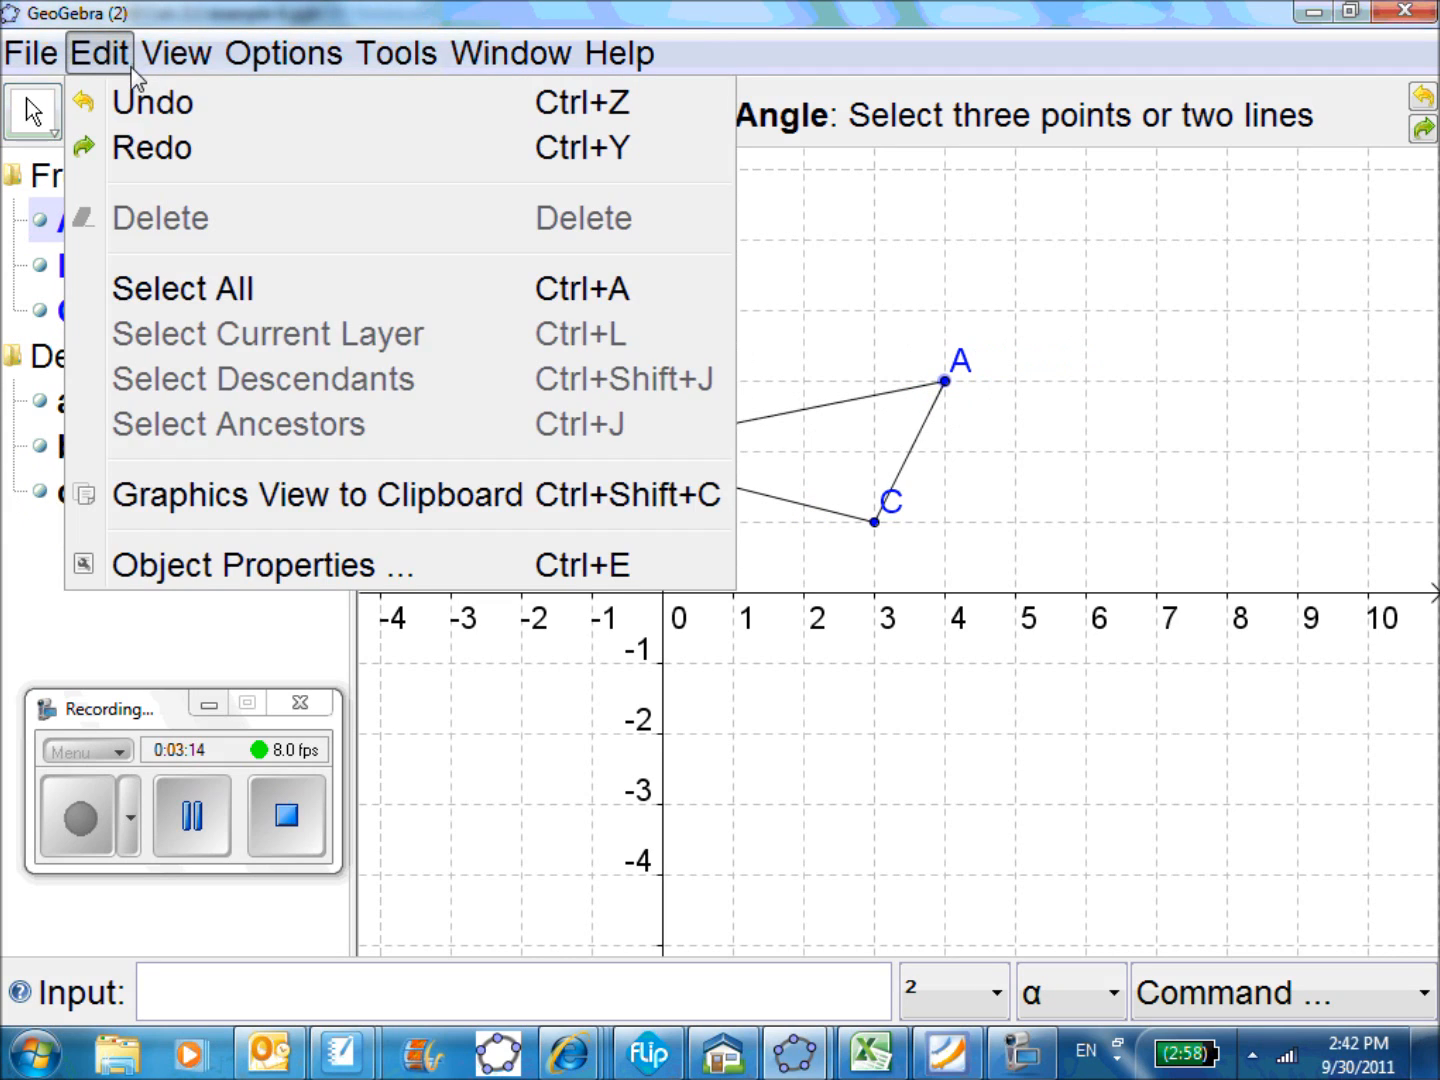
{"action": "left_click", "coordinate": [131, 147]}
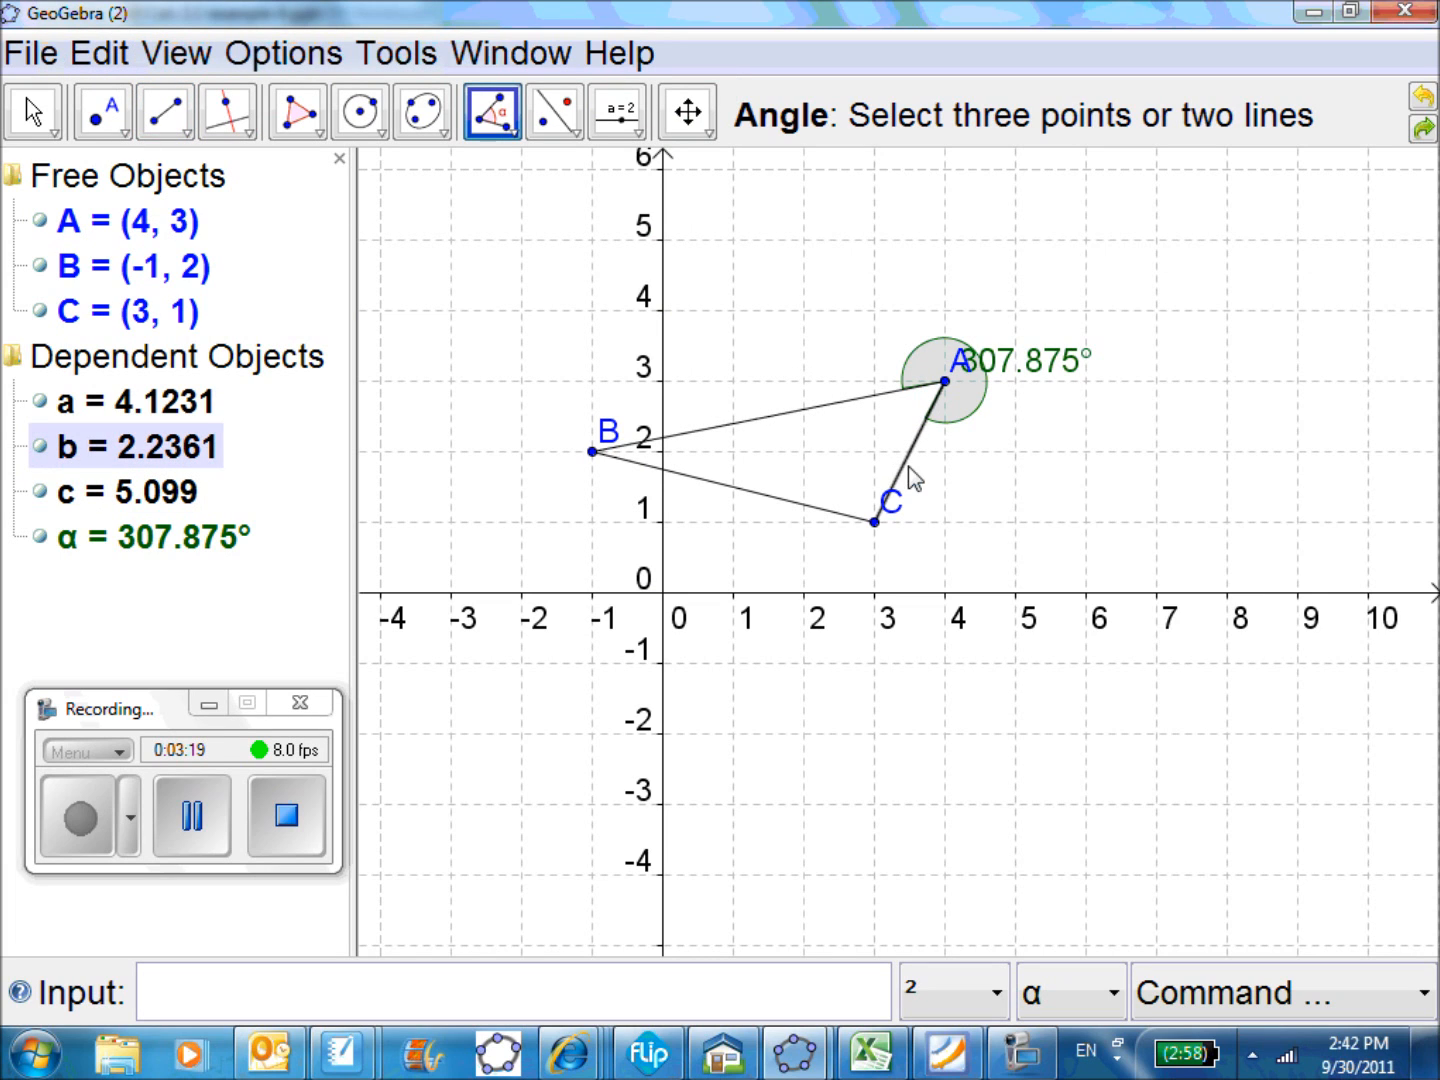
Measure the angle at C from segment AC to segment BC, and the angle at B from segment AB to segment BC
{"action": "left_click", "coordinate": [913, 478]}
{"action": "left_click", "coordinate": [817, 512]}
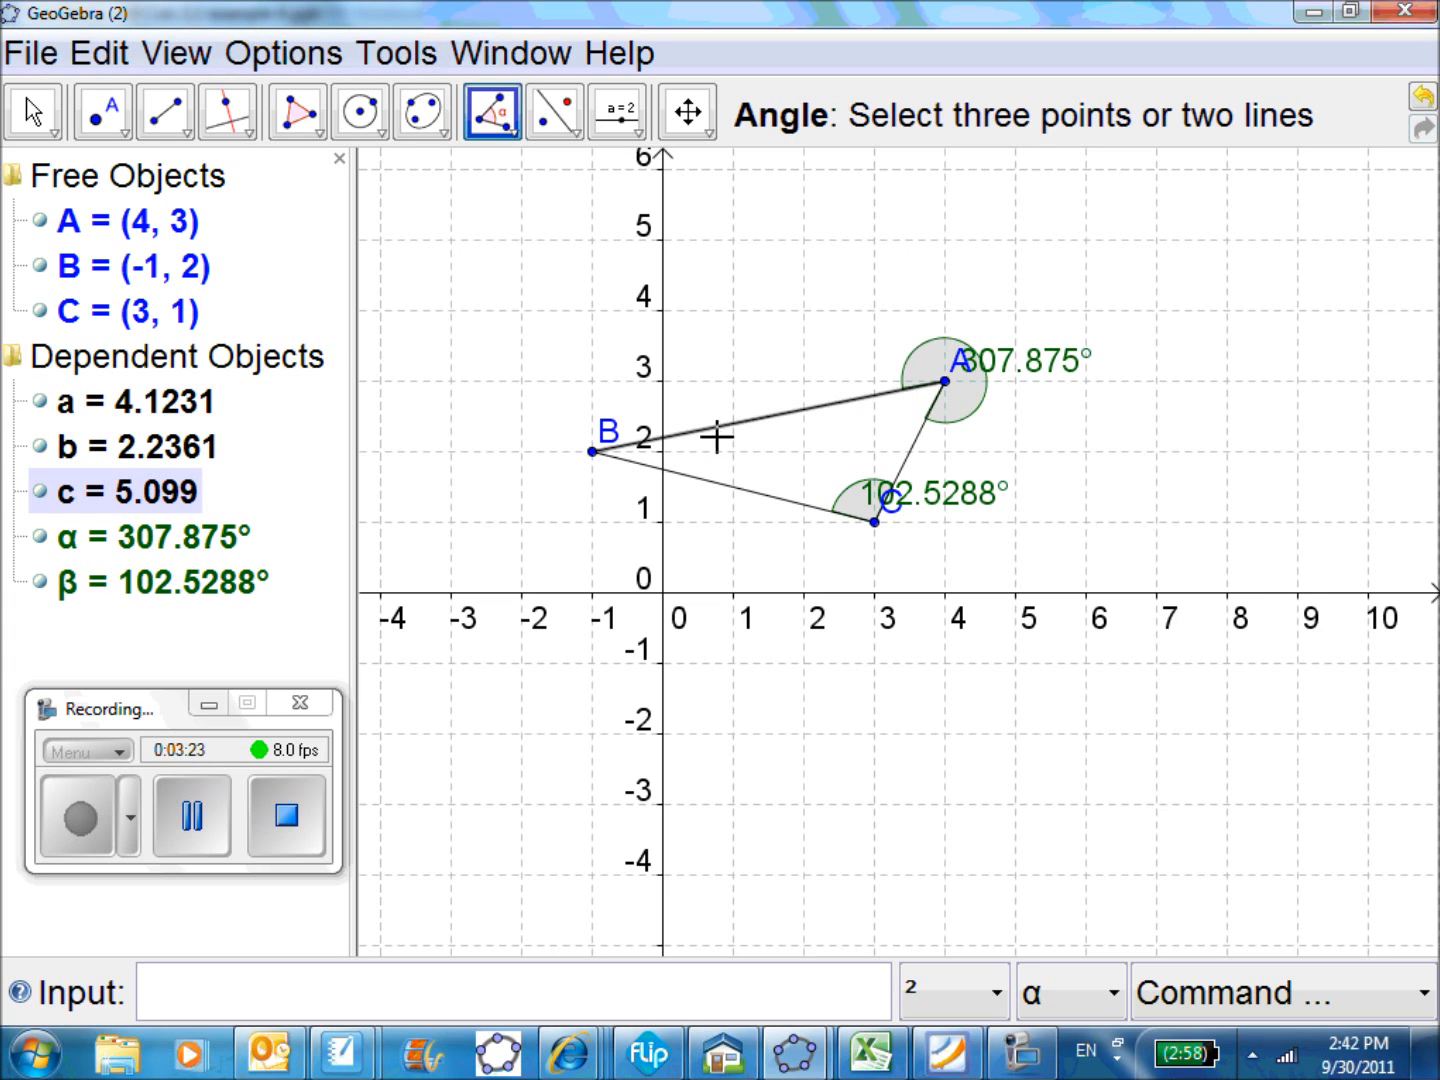
{"action": "left_click", "coordinate": [714, 480]}
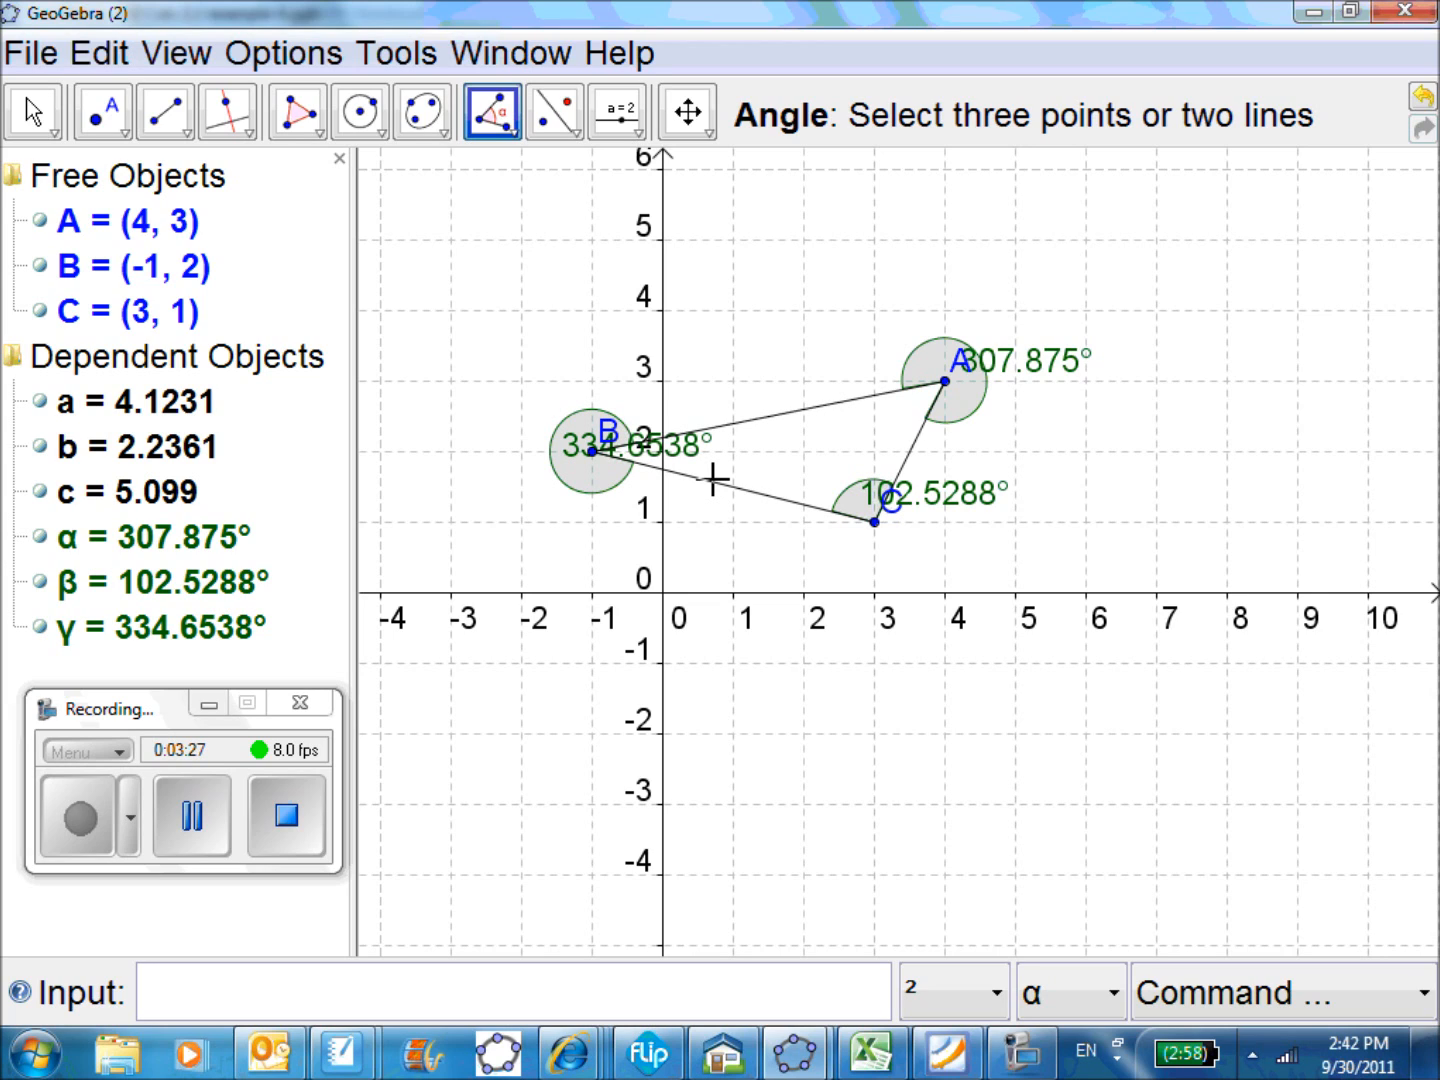
{"action": "left_click", "coordinate": [713, 481]}
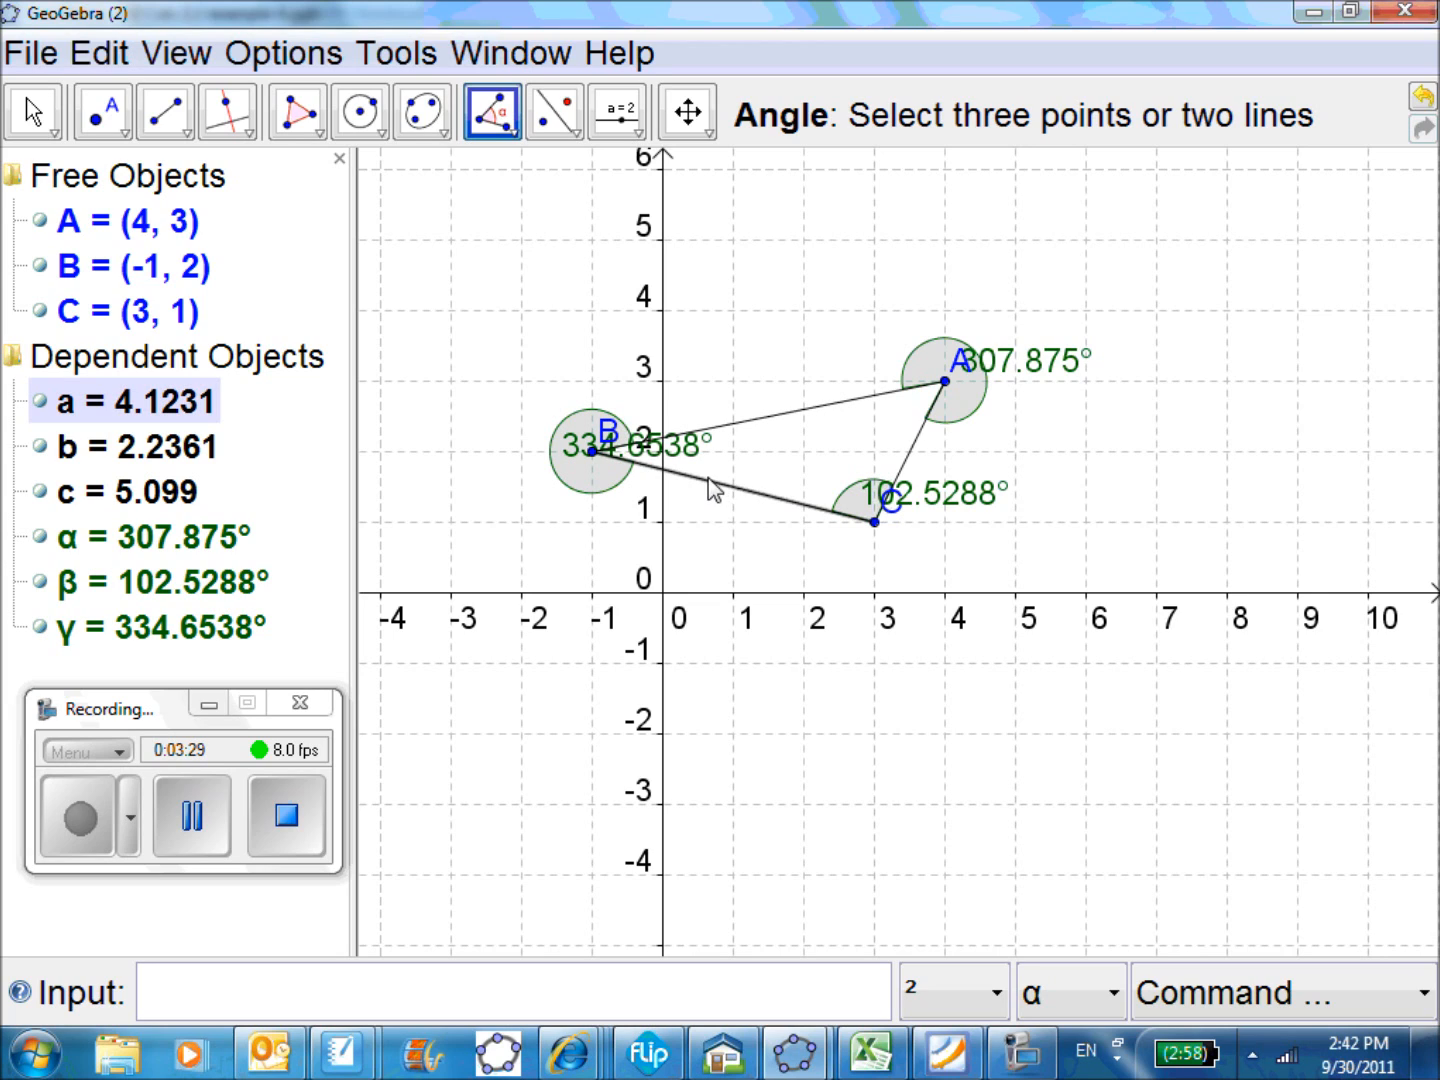
Move vertex A to (3, 4) and return it to (4, 3)
{"action": "left_click", "coordinate": [33, 112]}
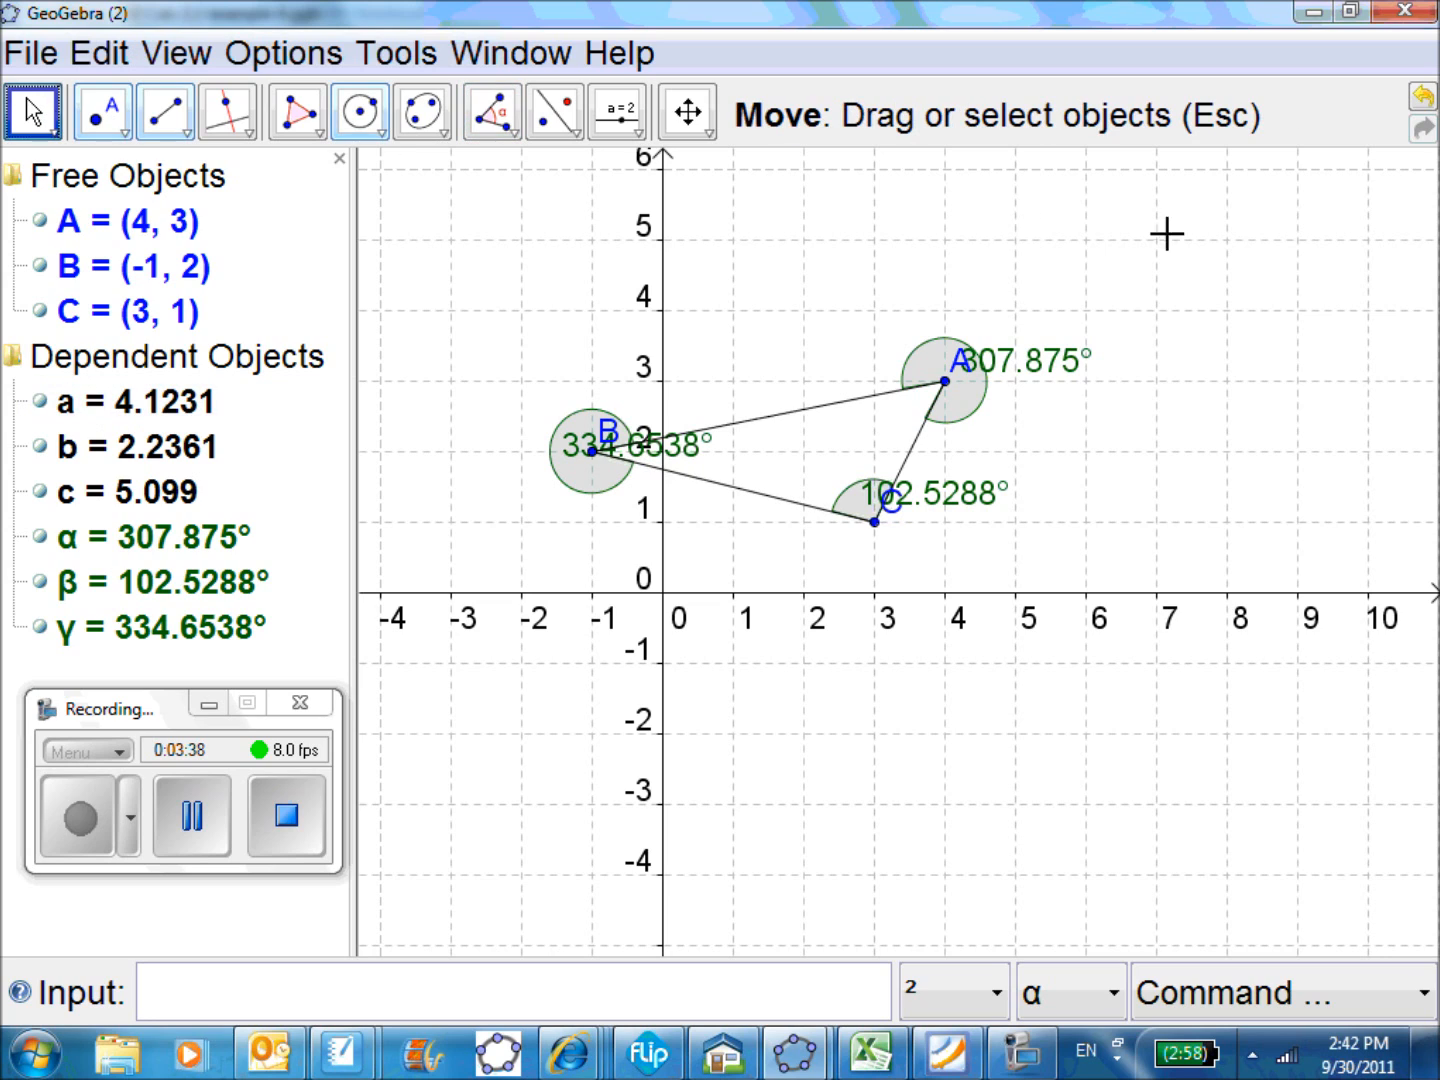
{"action": "left_click_drag", "start_coordinate": [945, 382], "coordinate": [880, 330]}
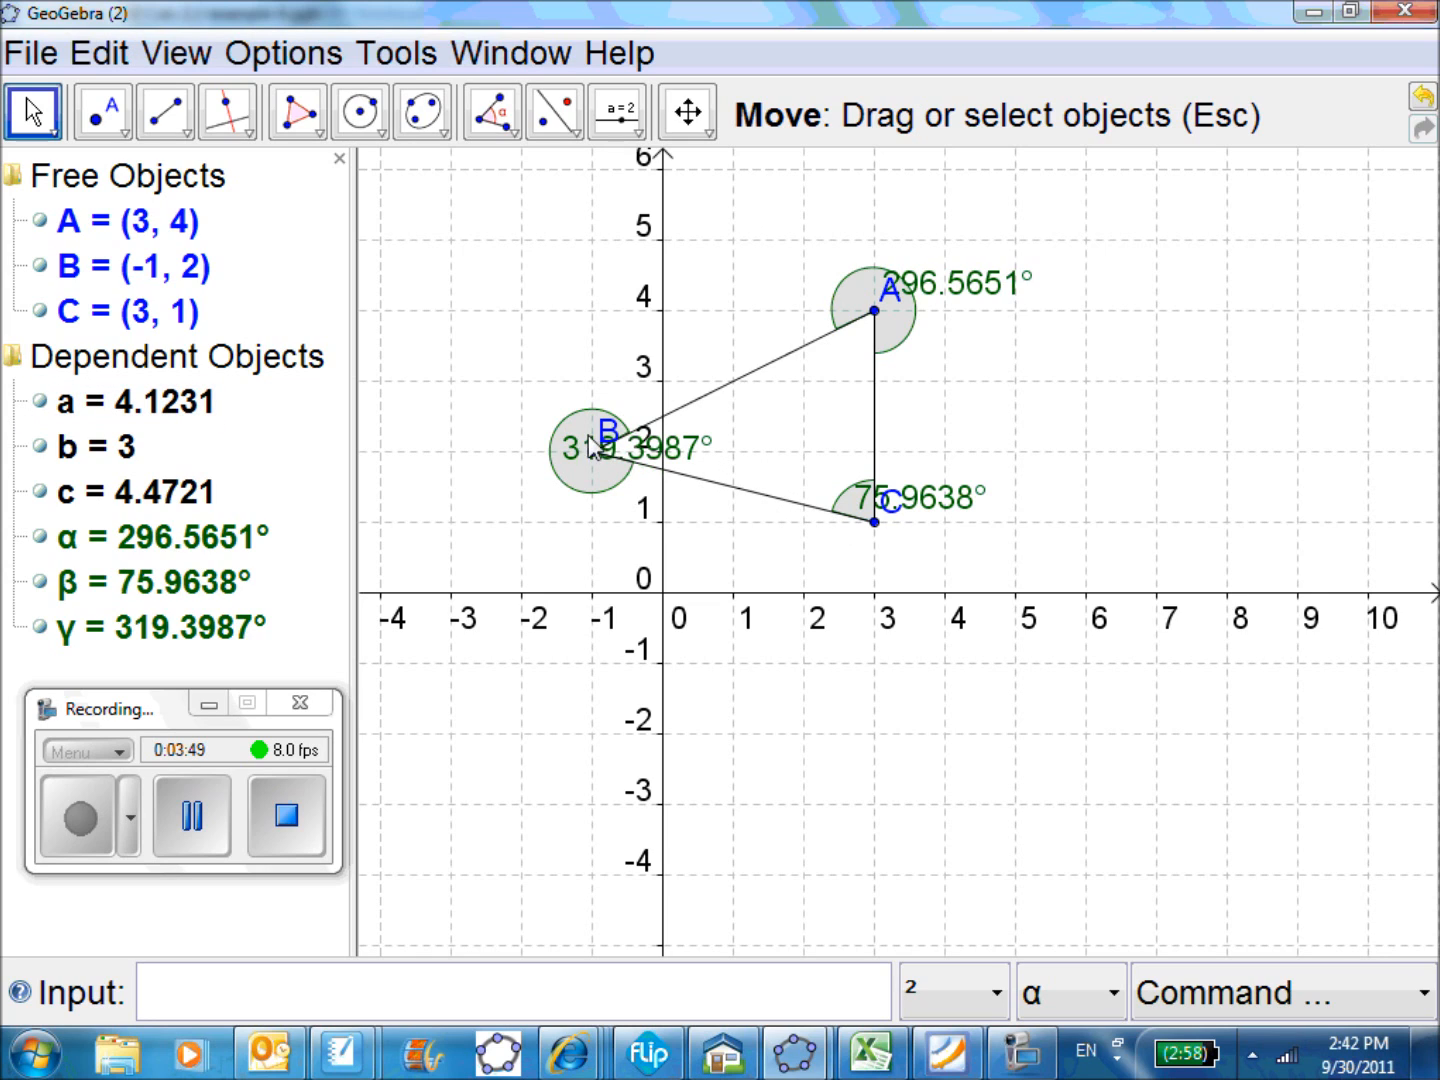
{"action": "left_click_drag", "start_coordinate": [874, 324], "coordinate": [956, 372]}
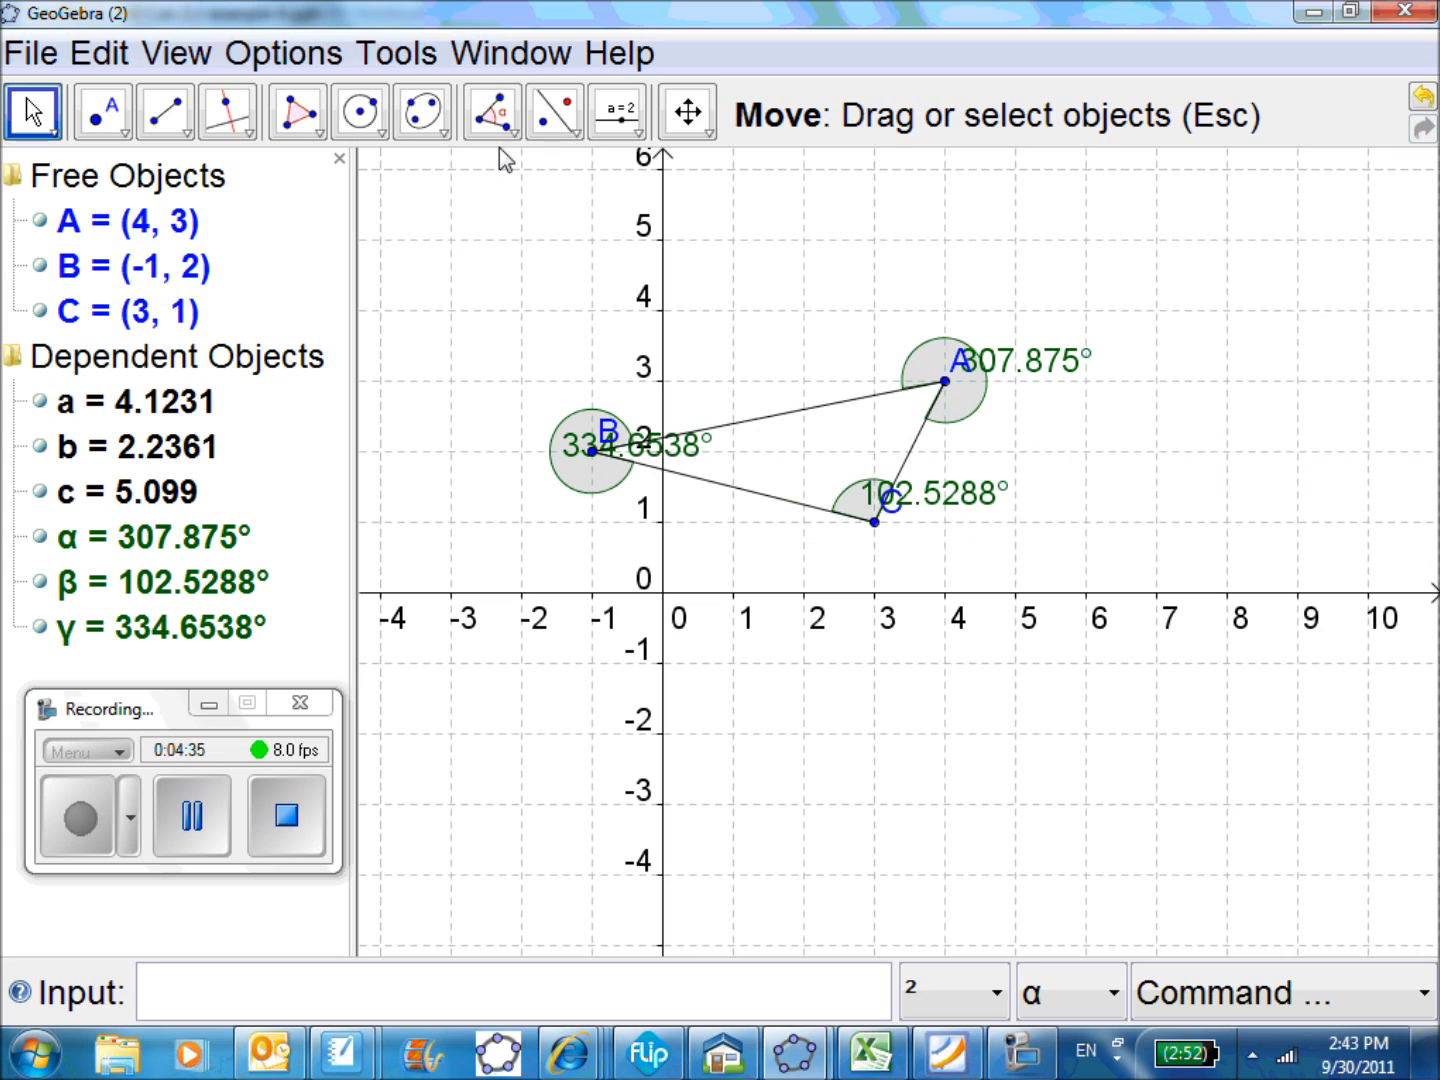
Draw a circle centred at A with radius a using Circle with Center and Radius
{"action": "left_click", "coordinate": [366, 116]}
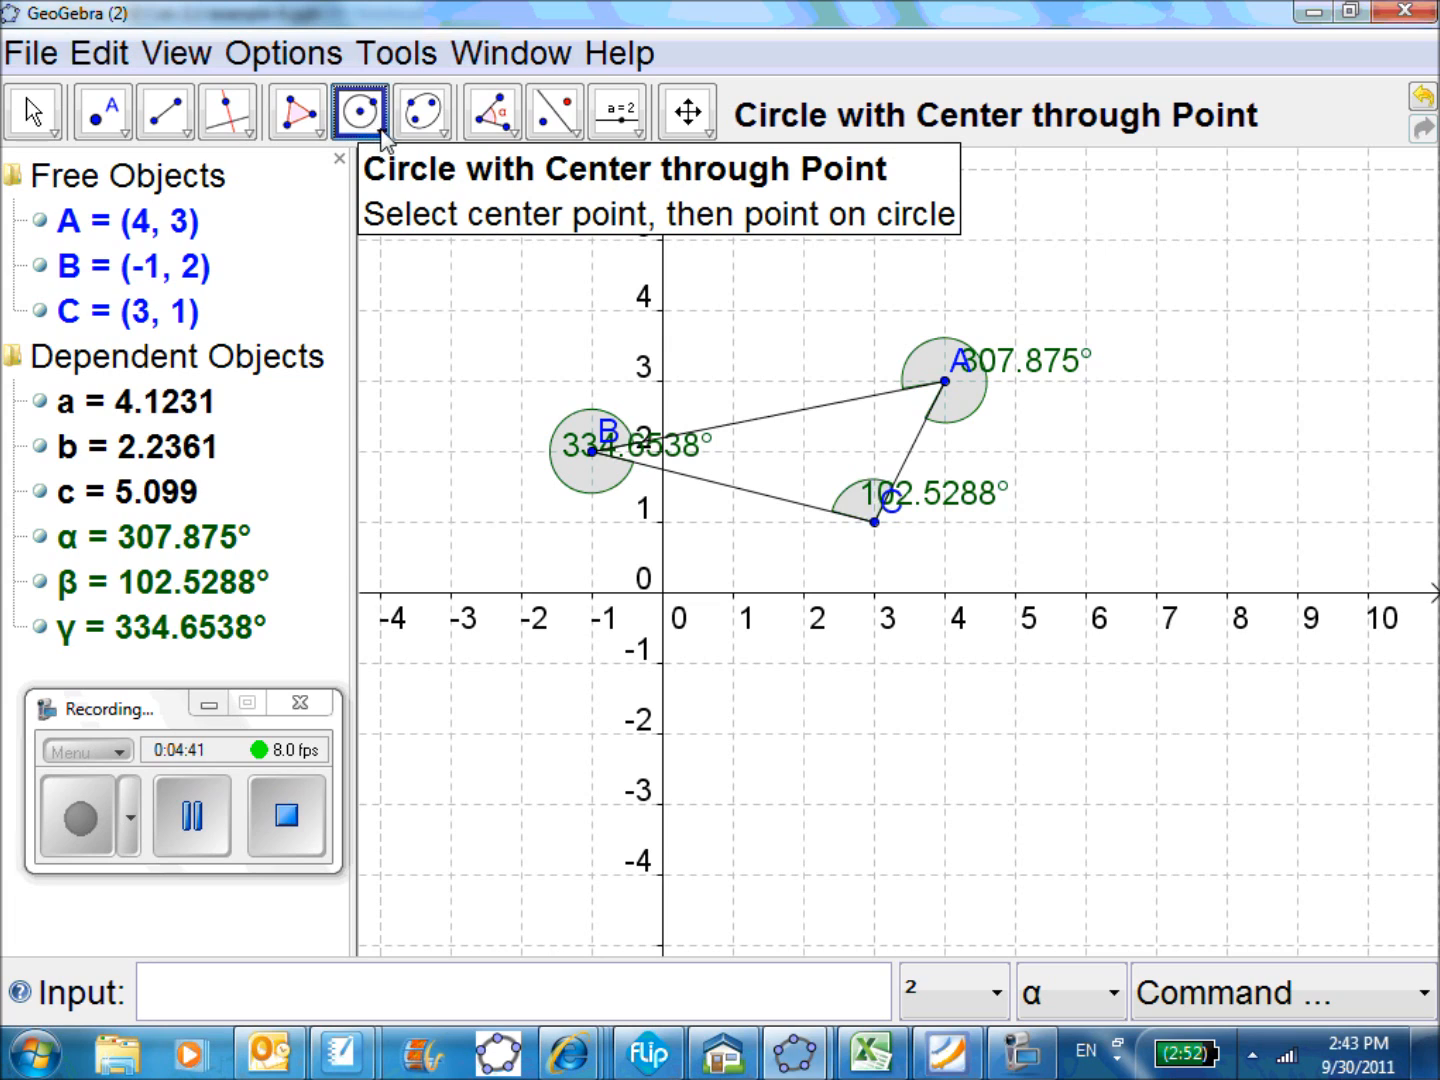
{"action": "left_click", "coordinate": [382, 141]}
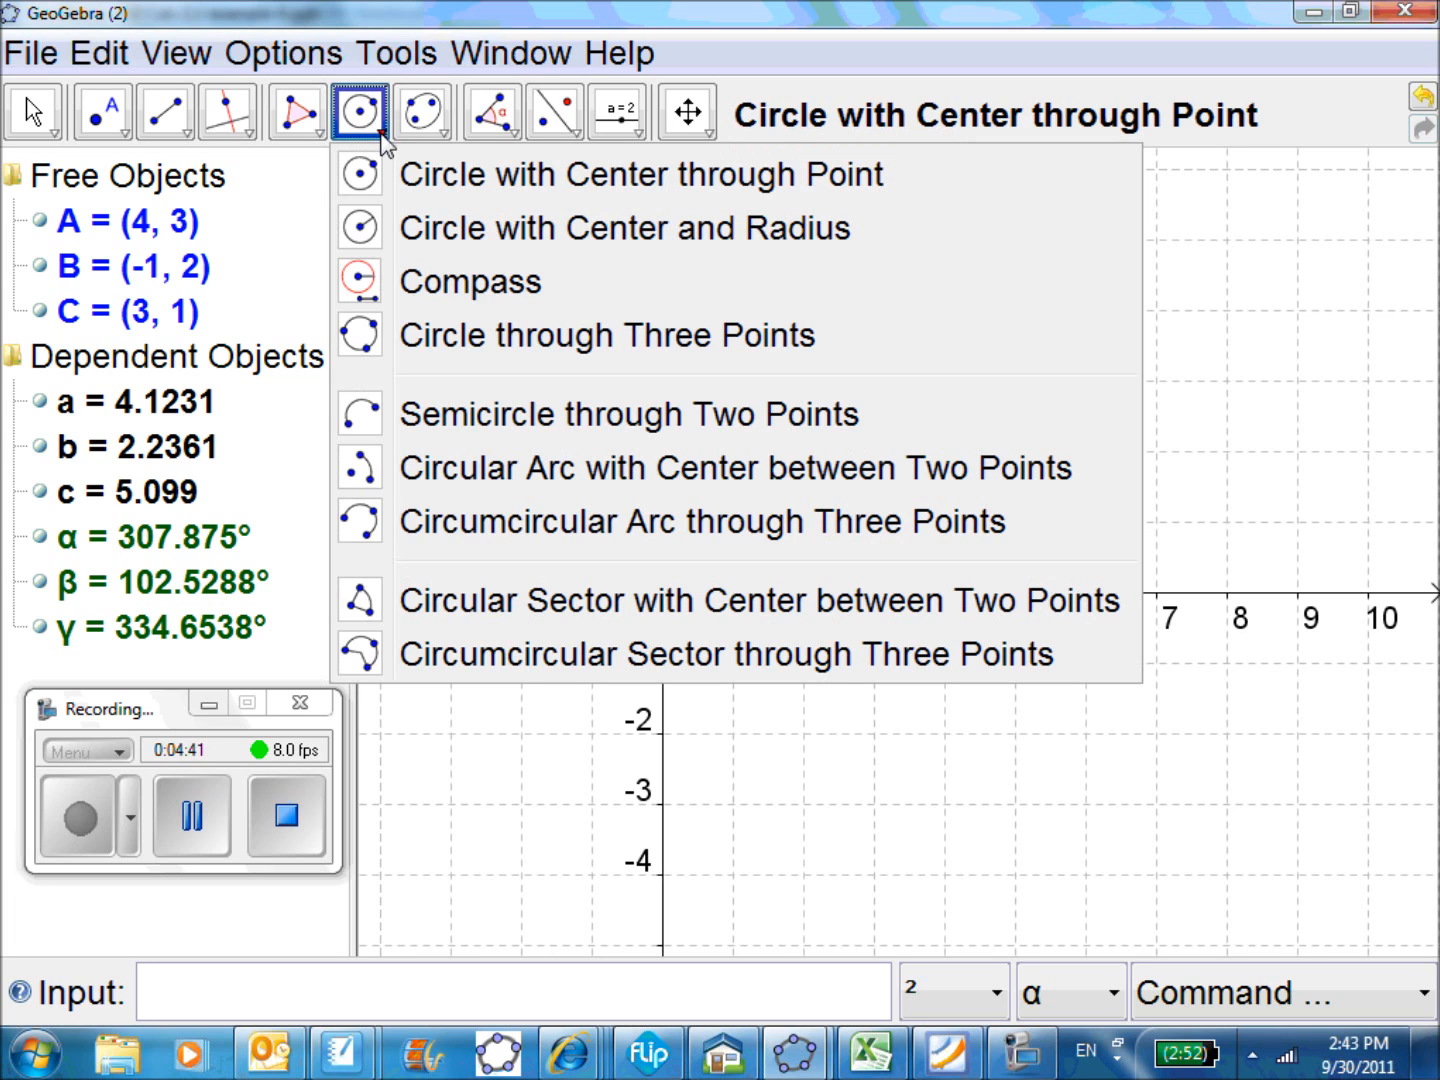
{"action": "left_click", "coordinate": [361, 231]}
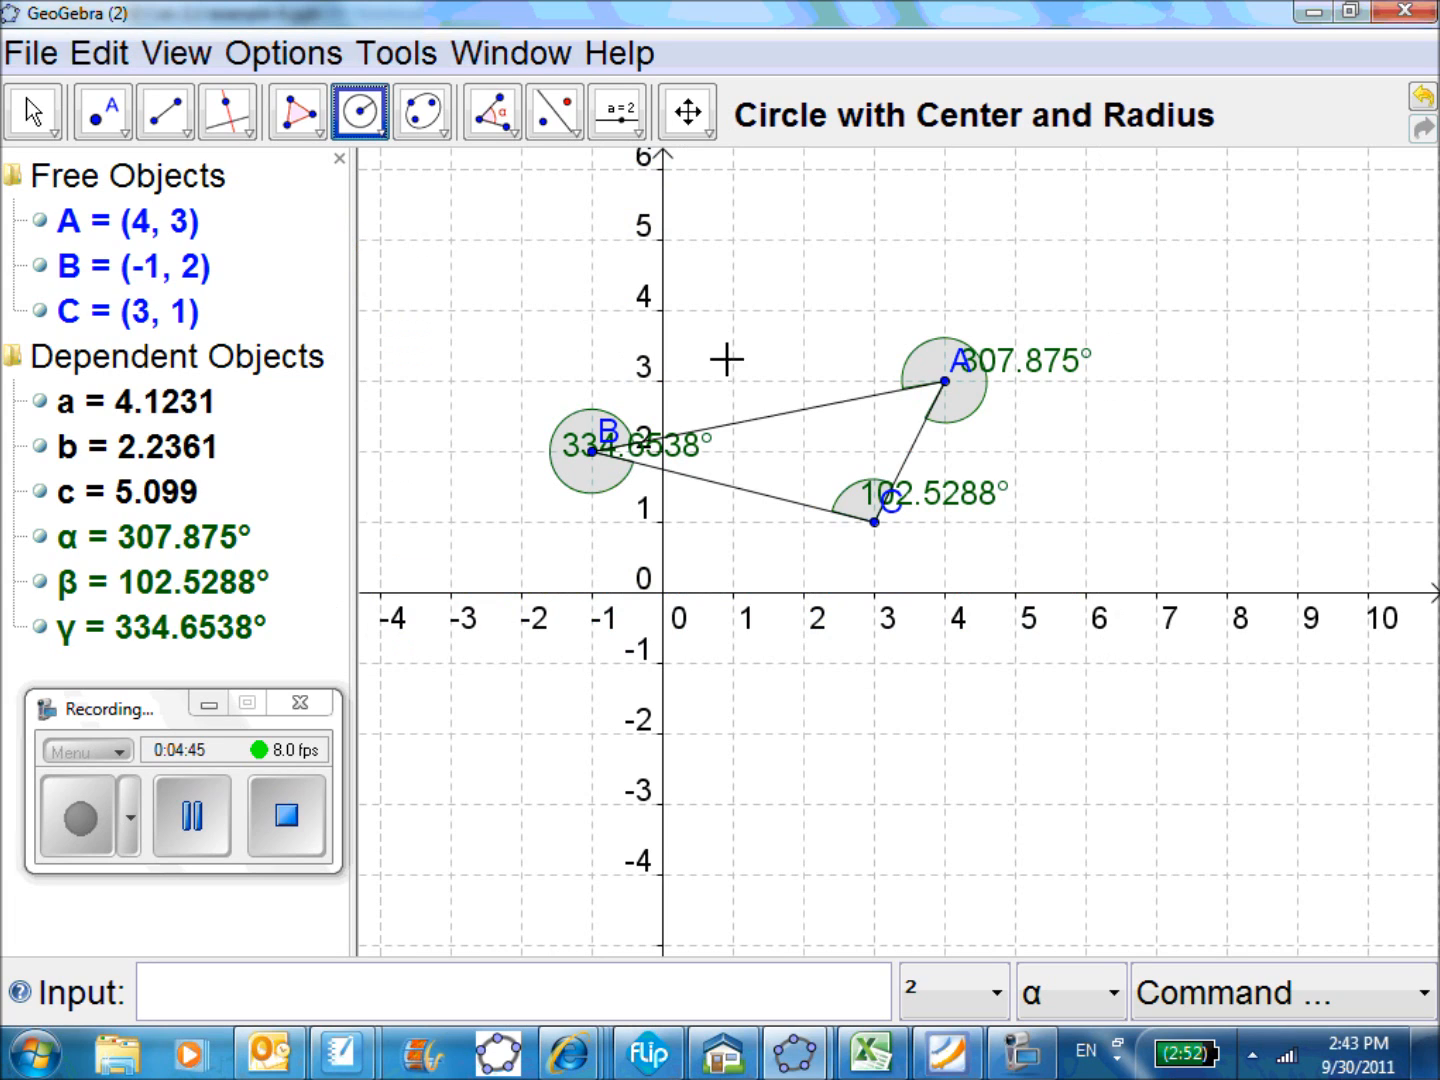
{"action": "left_click", "coordinate": [948, 385]}
{"action": "left_click", "coordinate": [947, 382]}
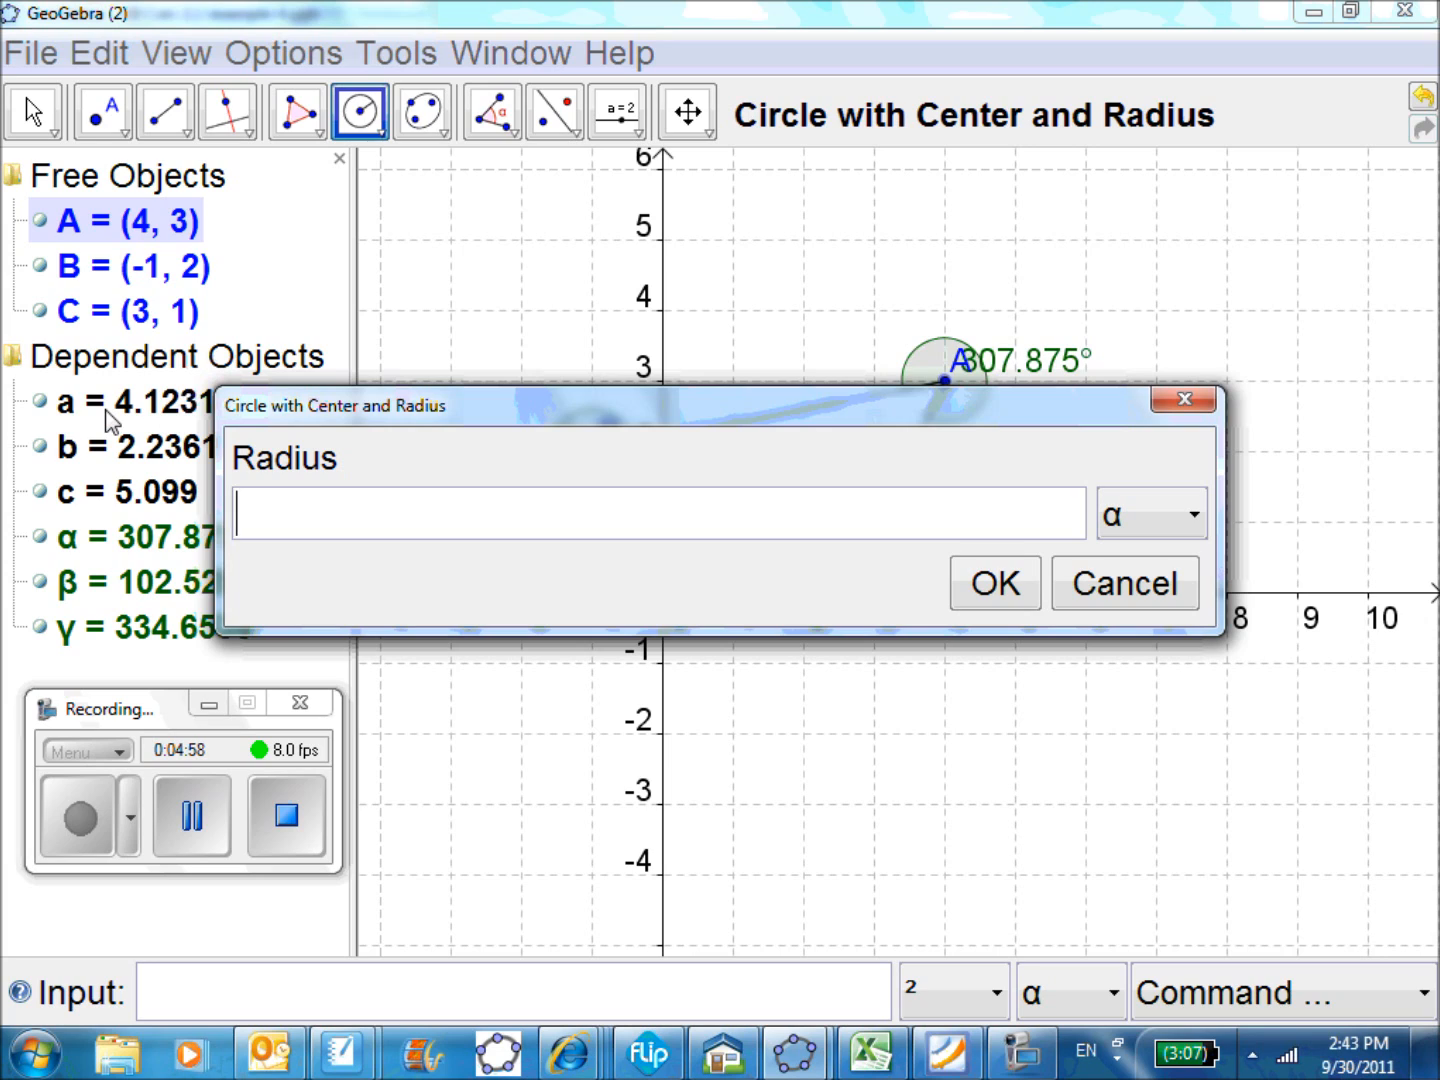
{"action": "type", "text": "a"}
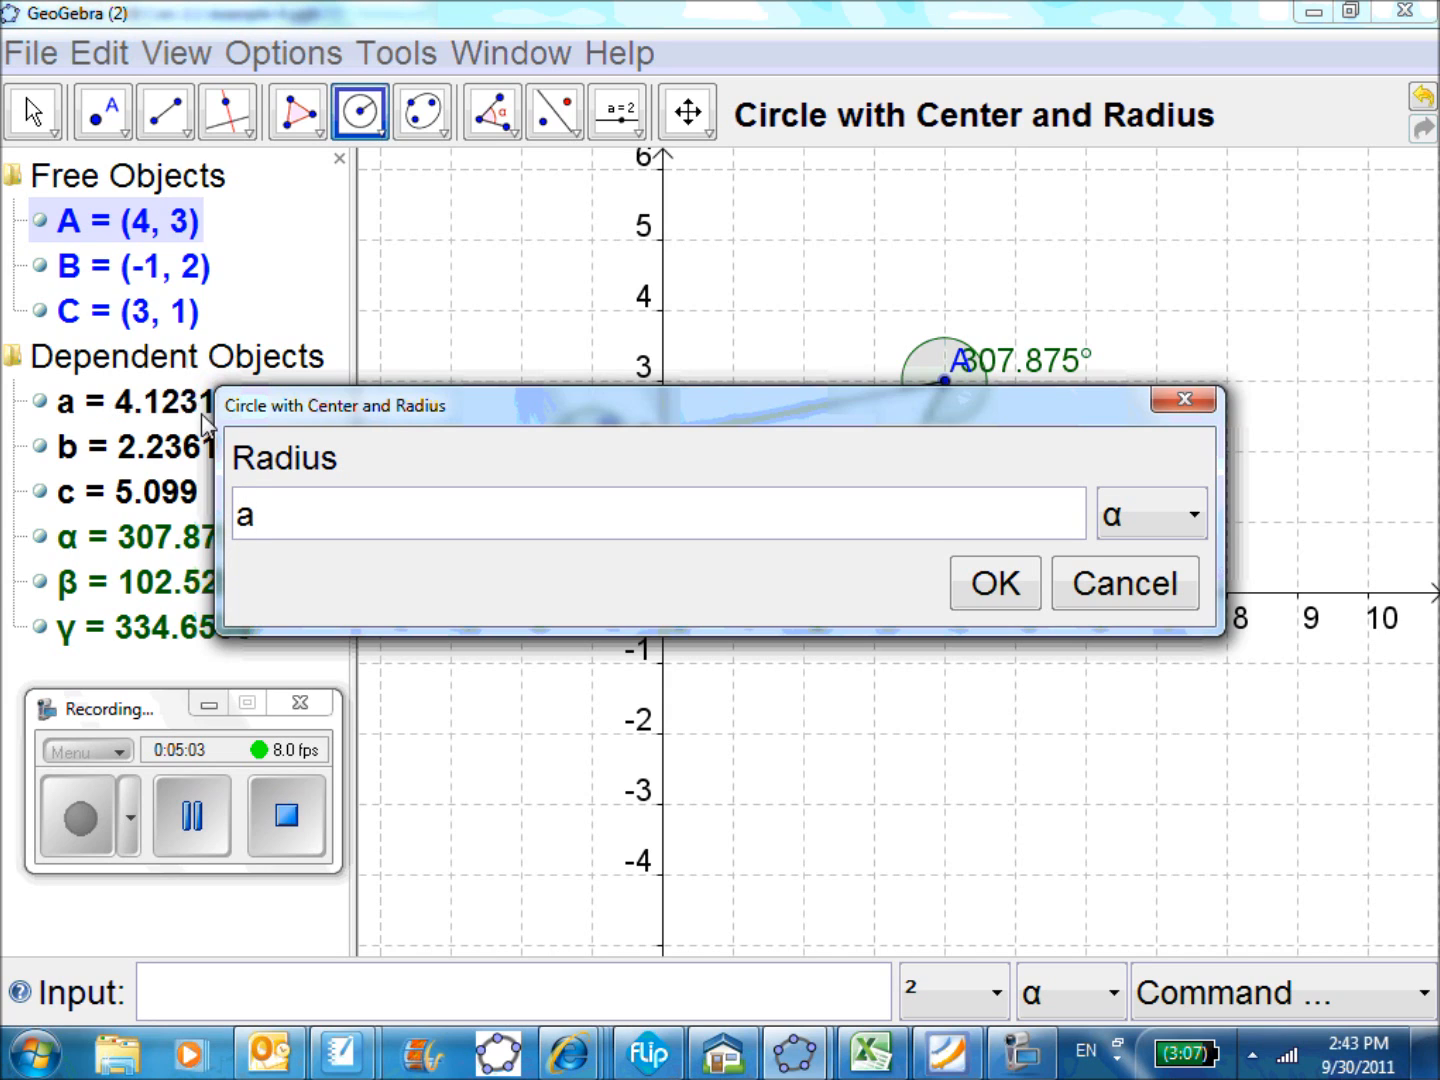
{"action": "left_click", "coordinate": [1005, 586]}
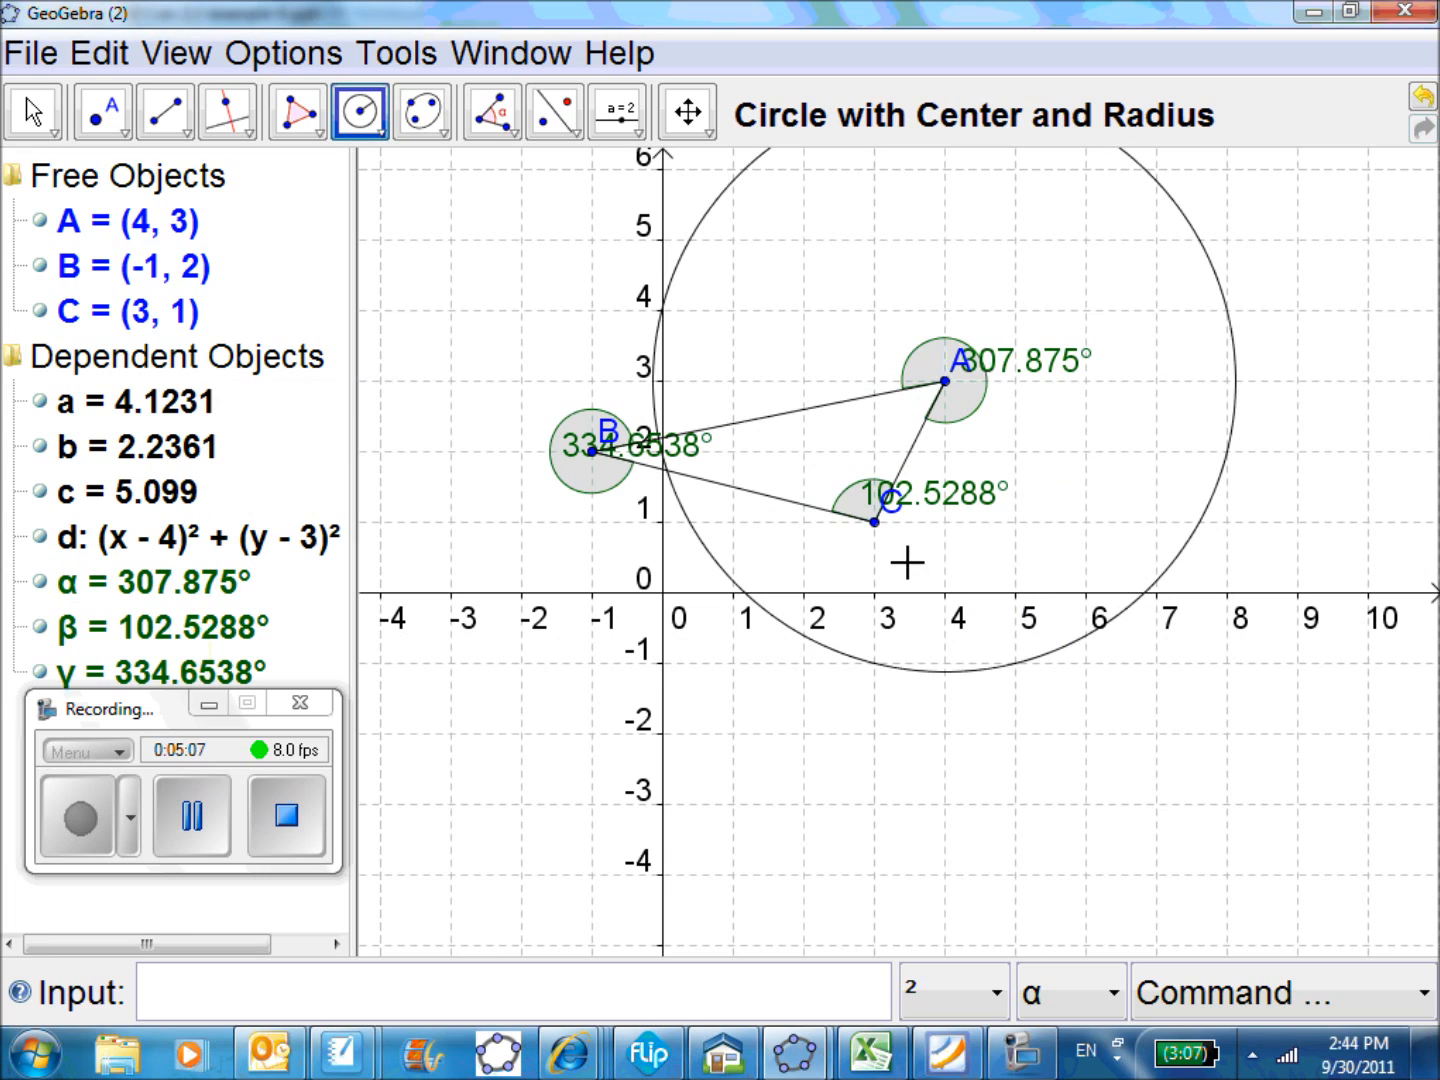
Draw a second circle centred at C with radius c
{"action": "left_click", "coordinate": [876, 524]}
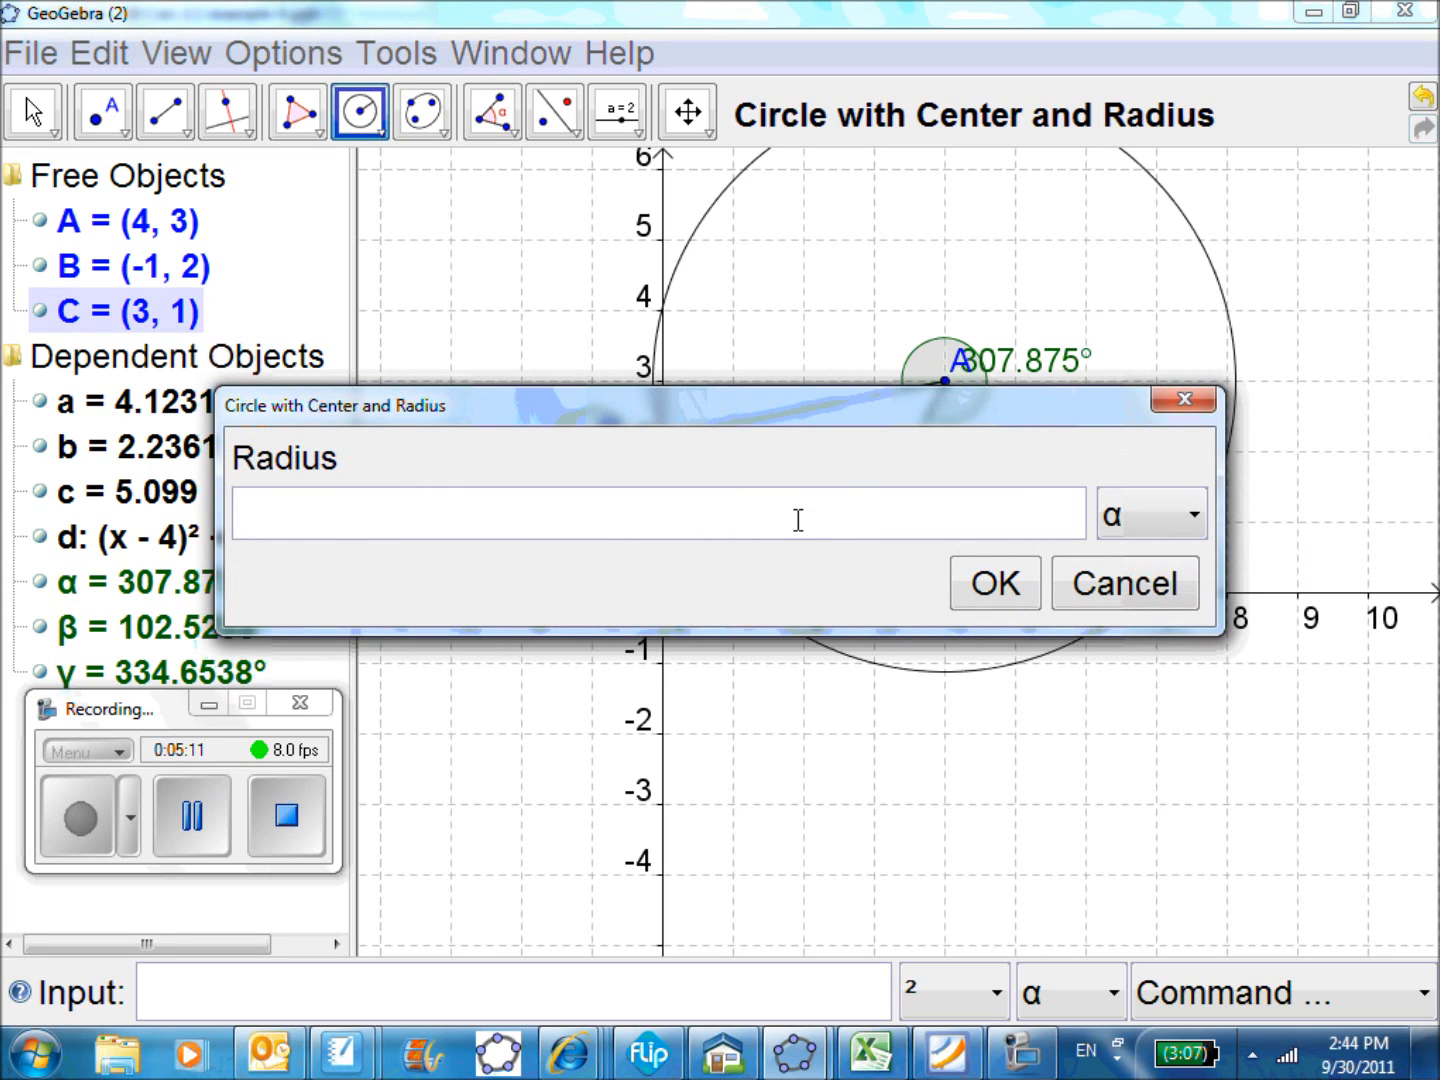
{"action": "type", "text": "c"}
{"action": "left_click", "coordinate": [996, 582]}
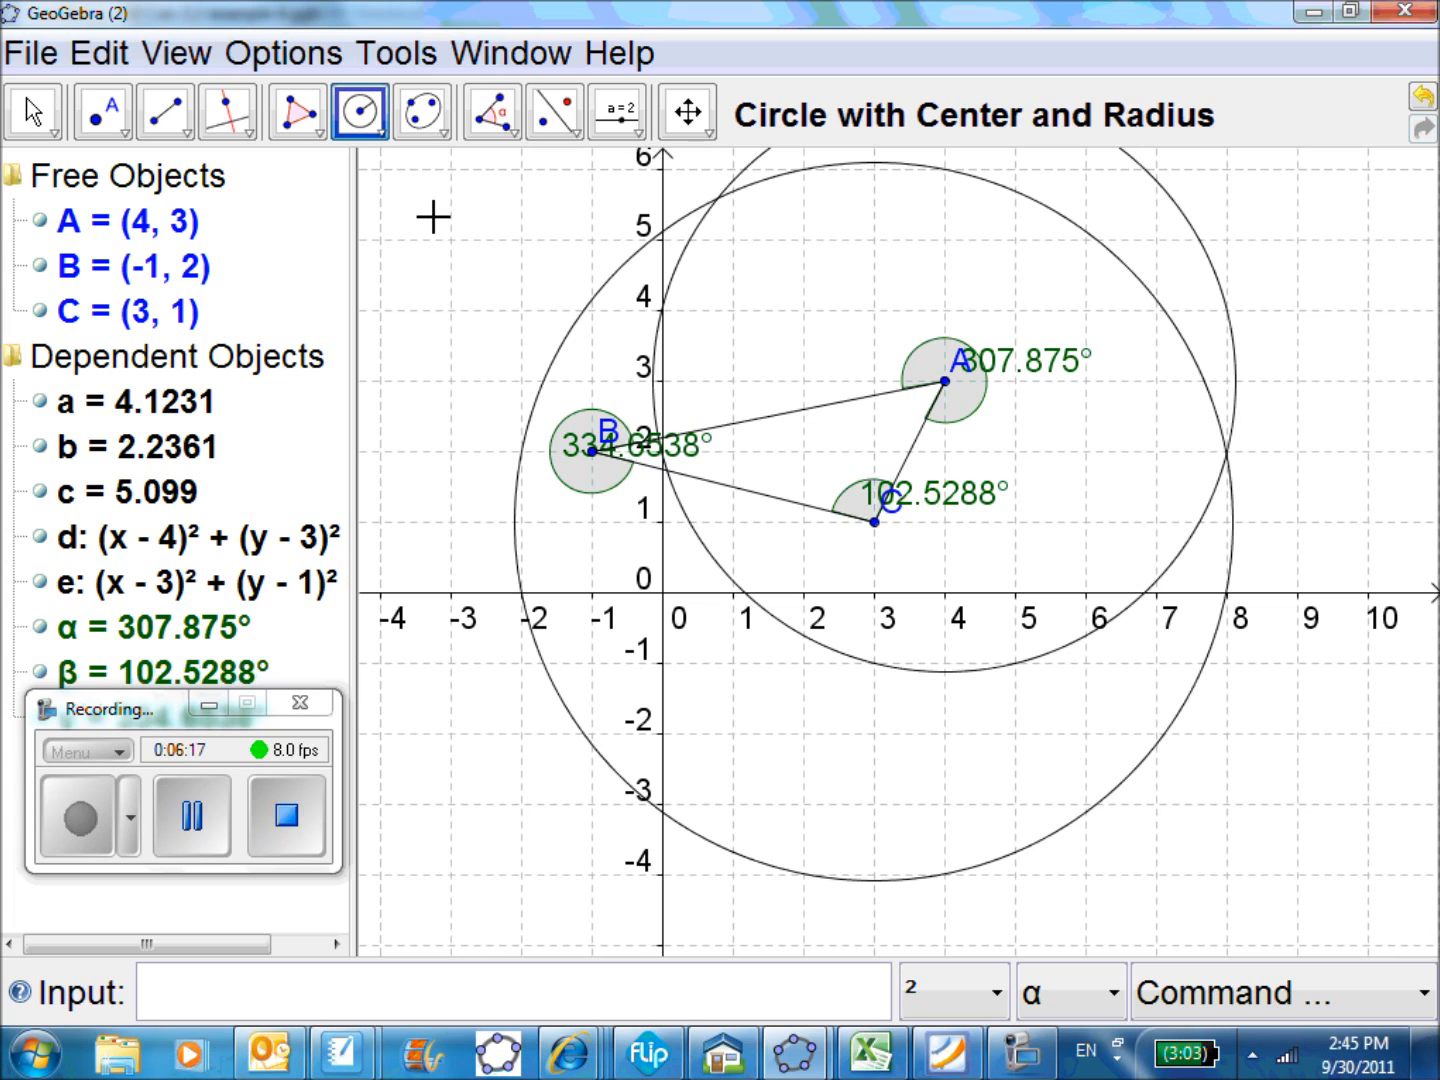
{"action": "left_click", "coordinate": [228, 112]}
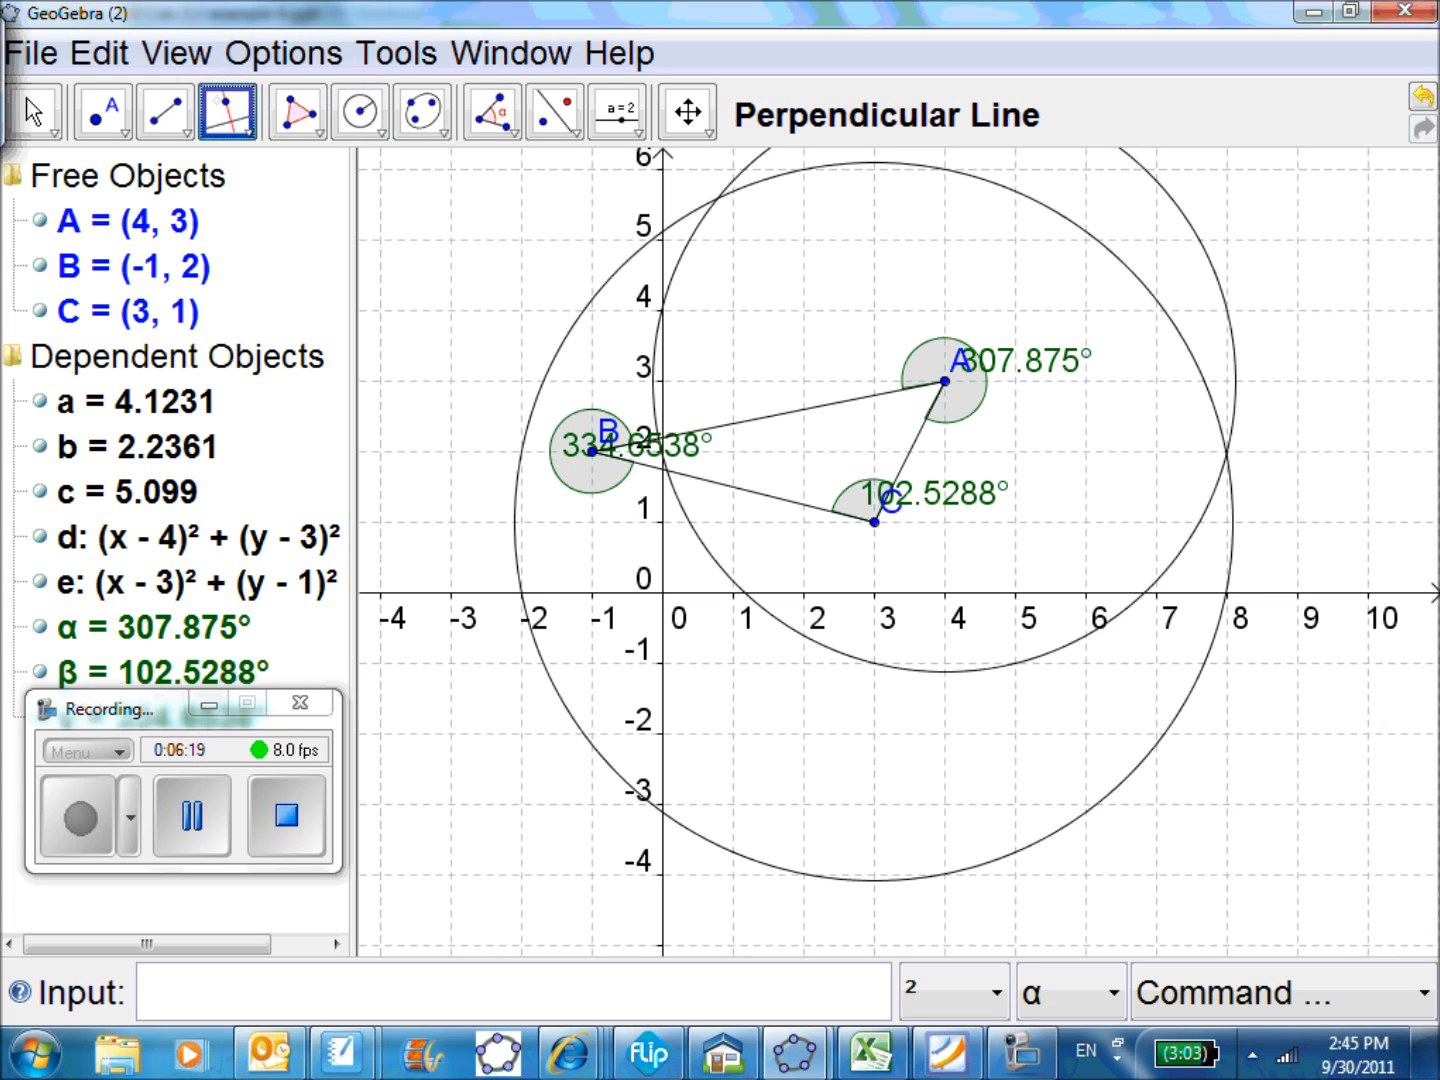
{"action": "left_click", "coordinate": [239, 126]}
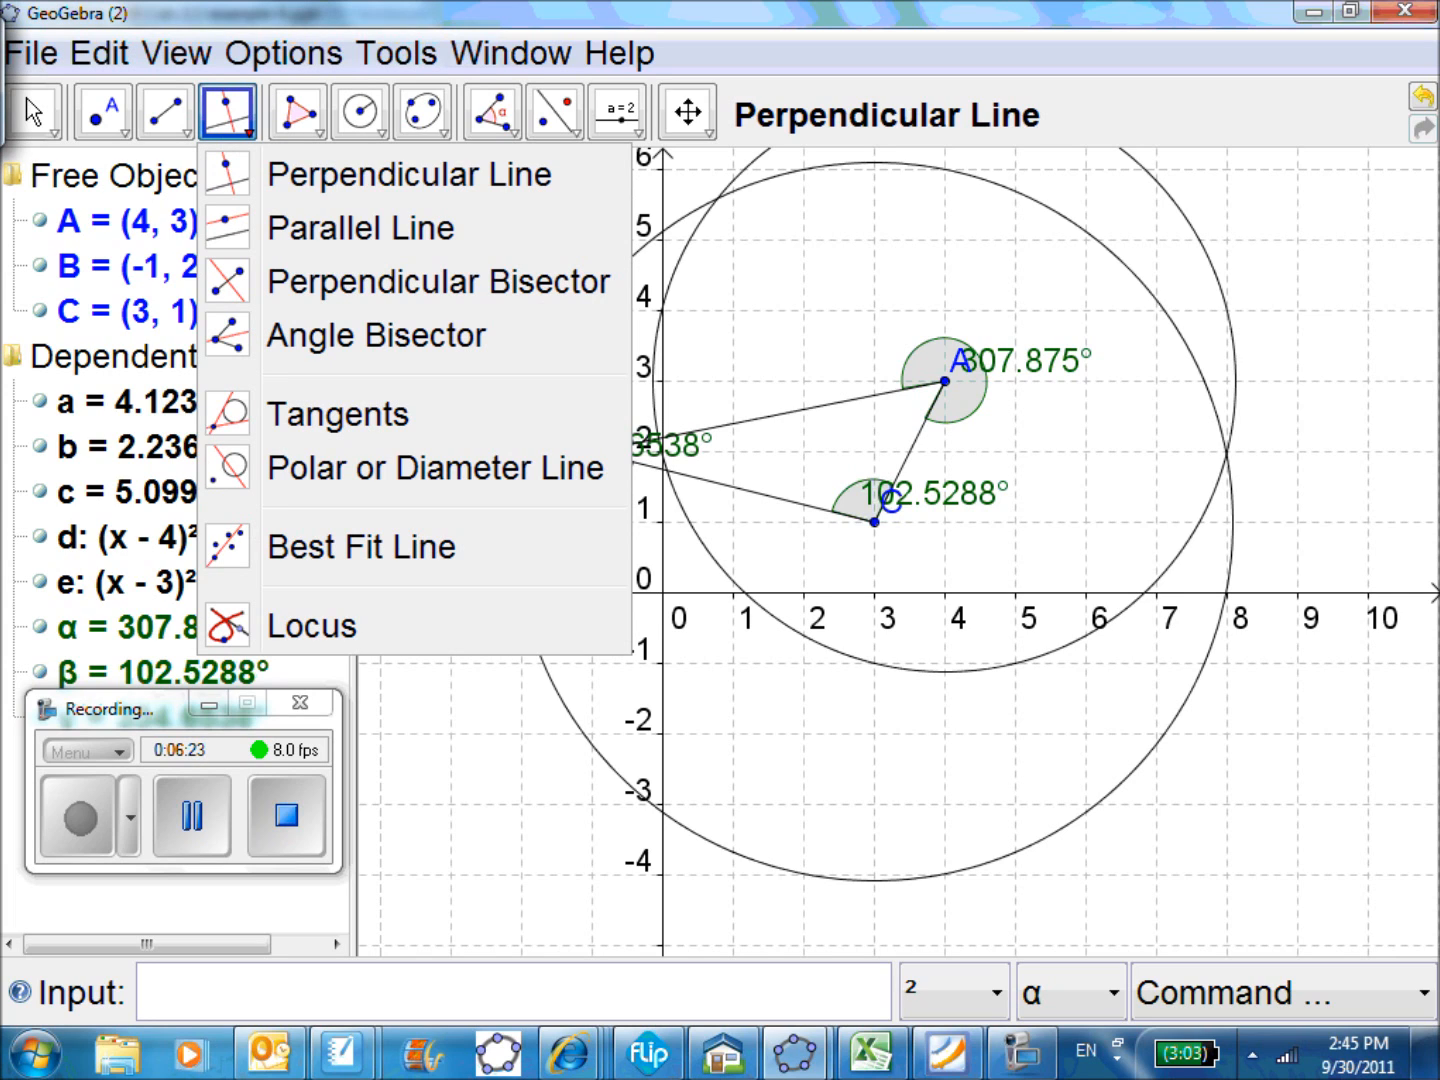
{"action": "left_click", "coordinate": [176, 121]}
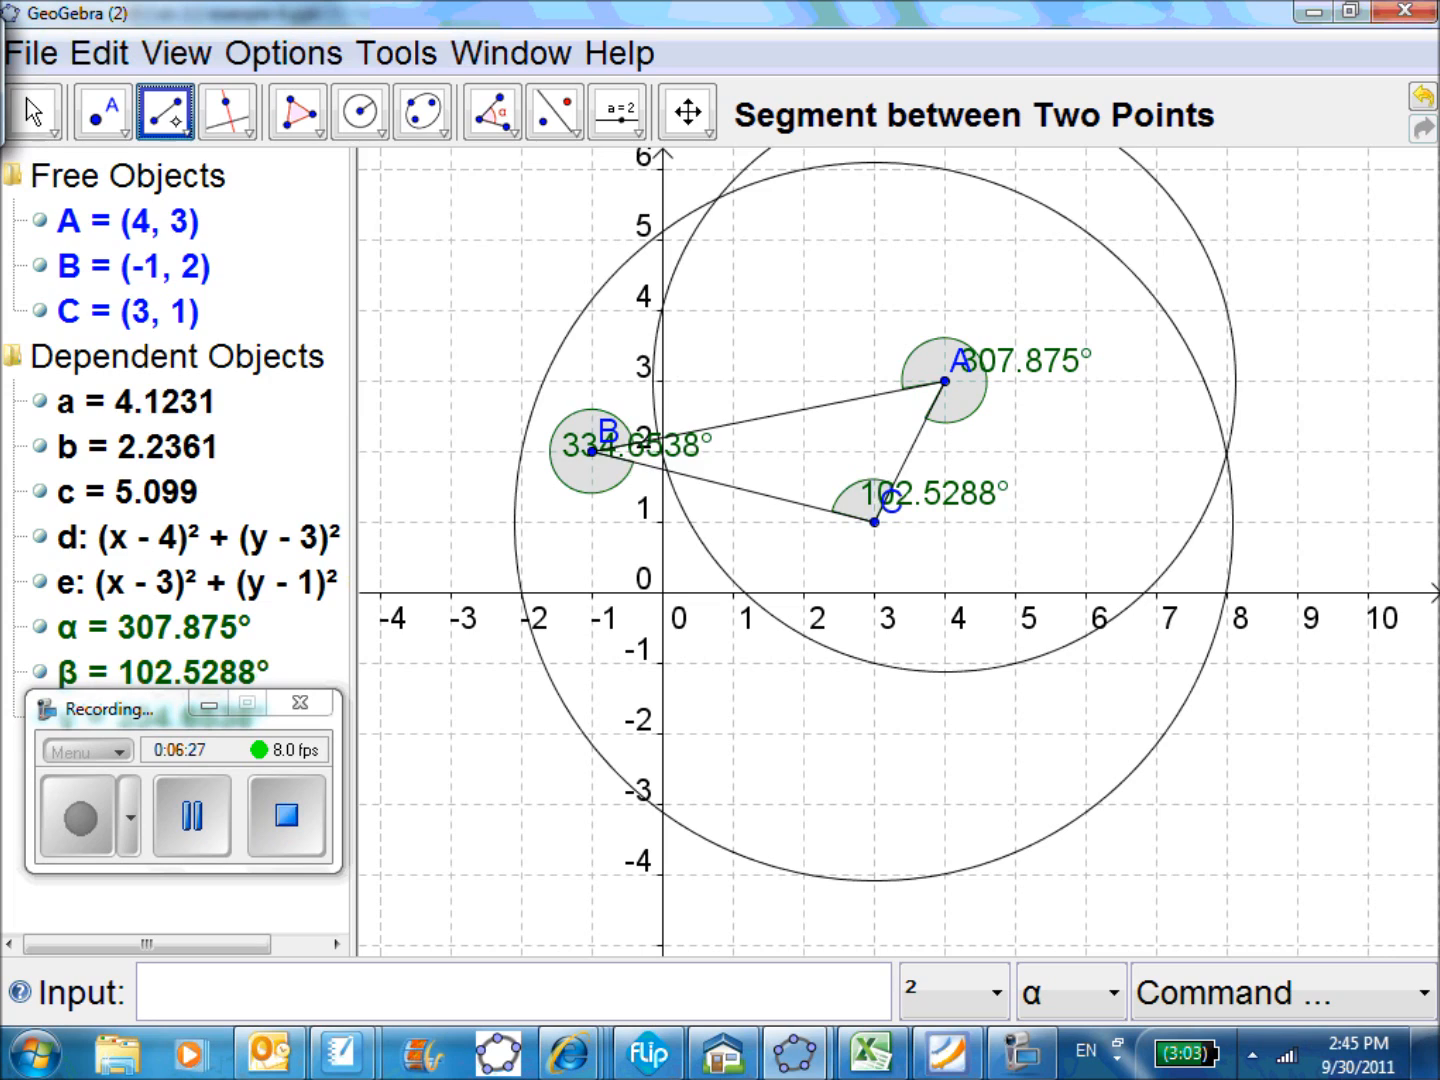
{"action": "left_click", "coordinate": [180, 127]}
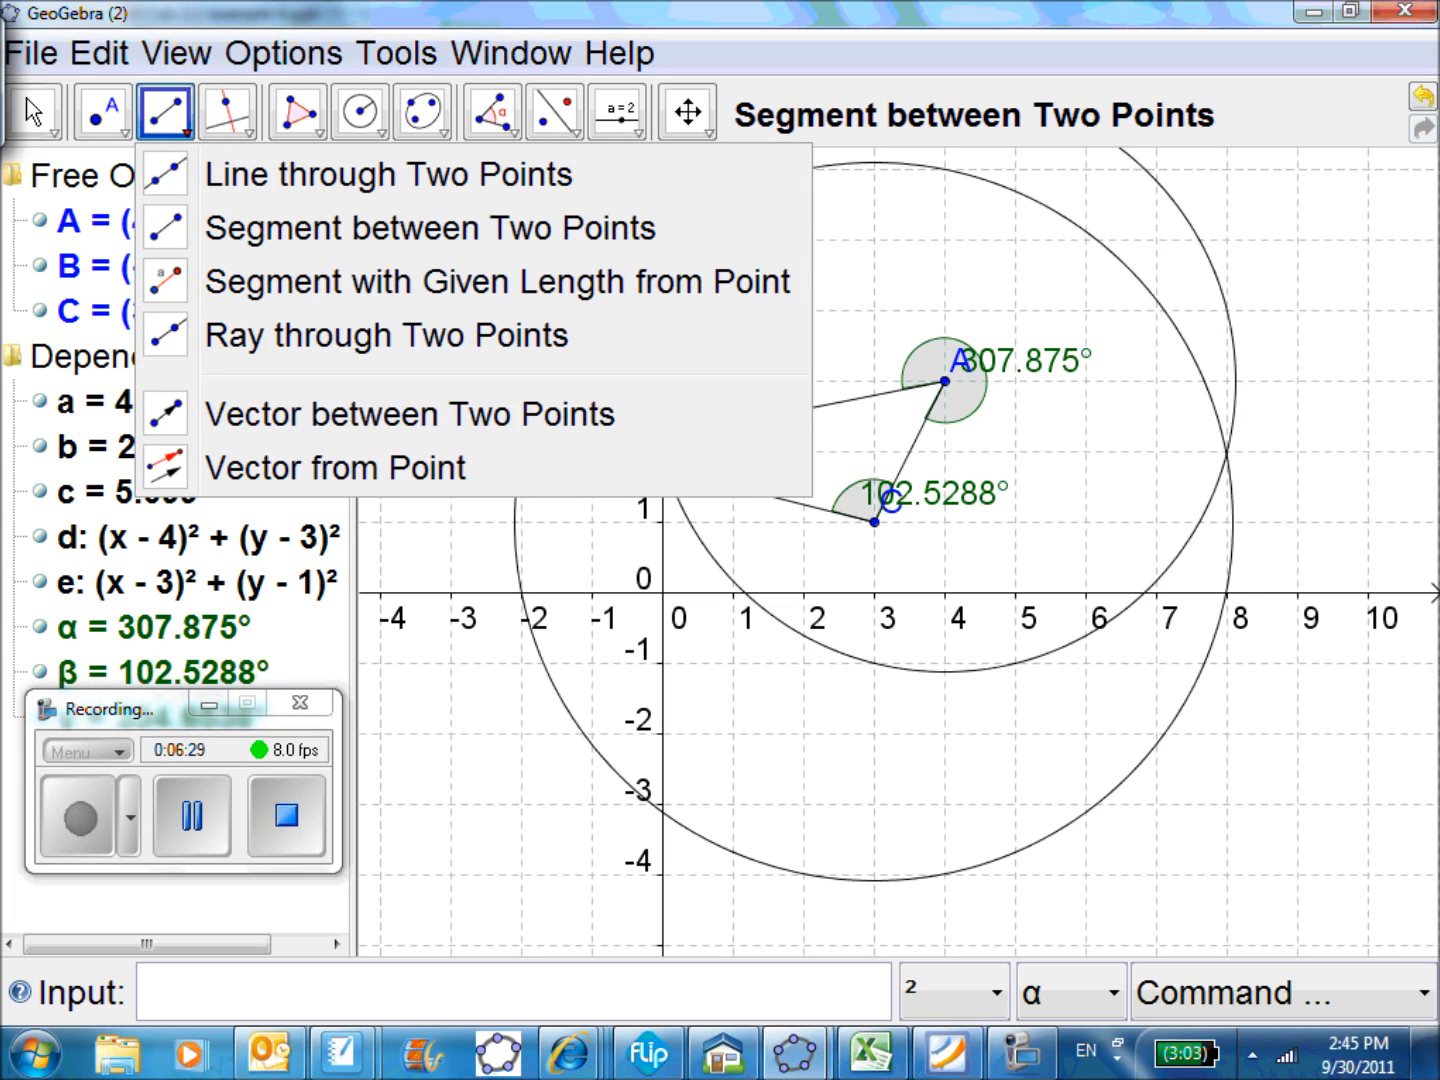
{"action": "left_click", "coordinate": [239, 130]}
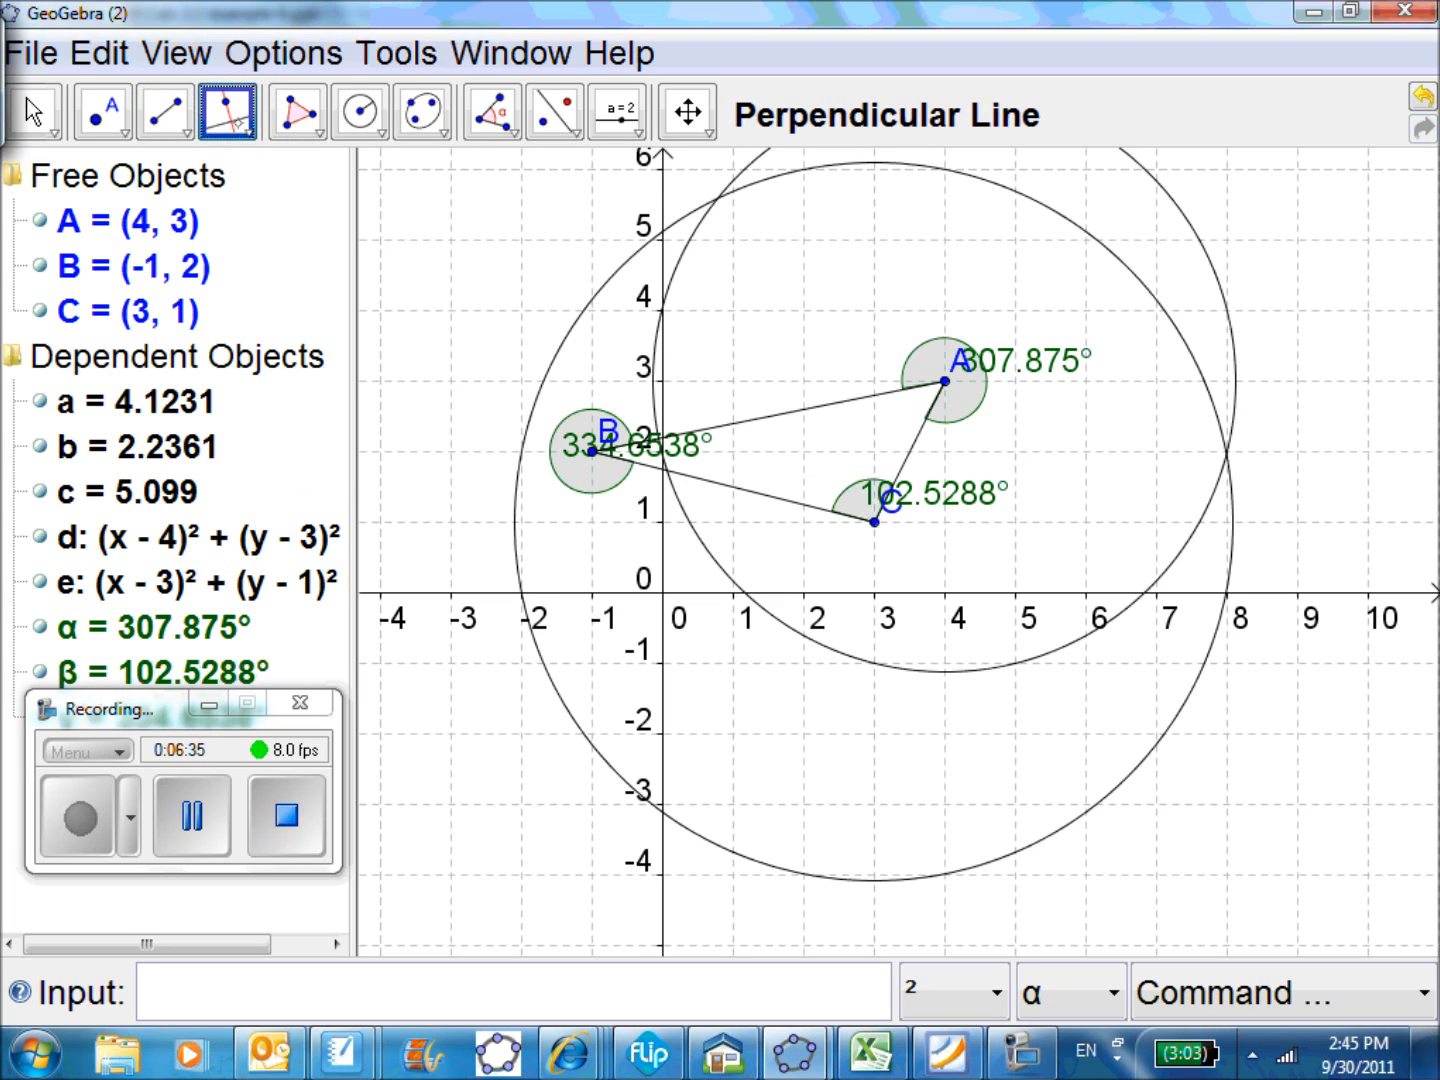
{"action": "left_click", "coordinate": [566, 132]}
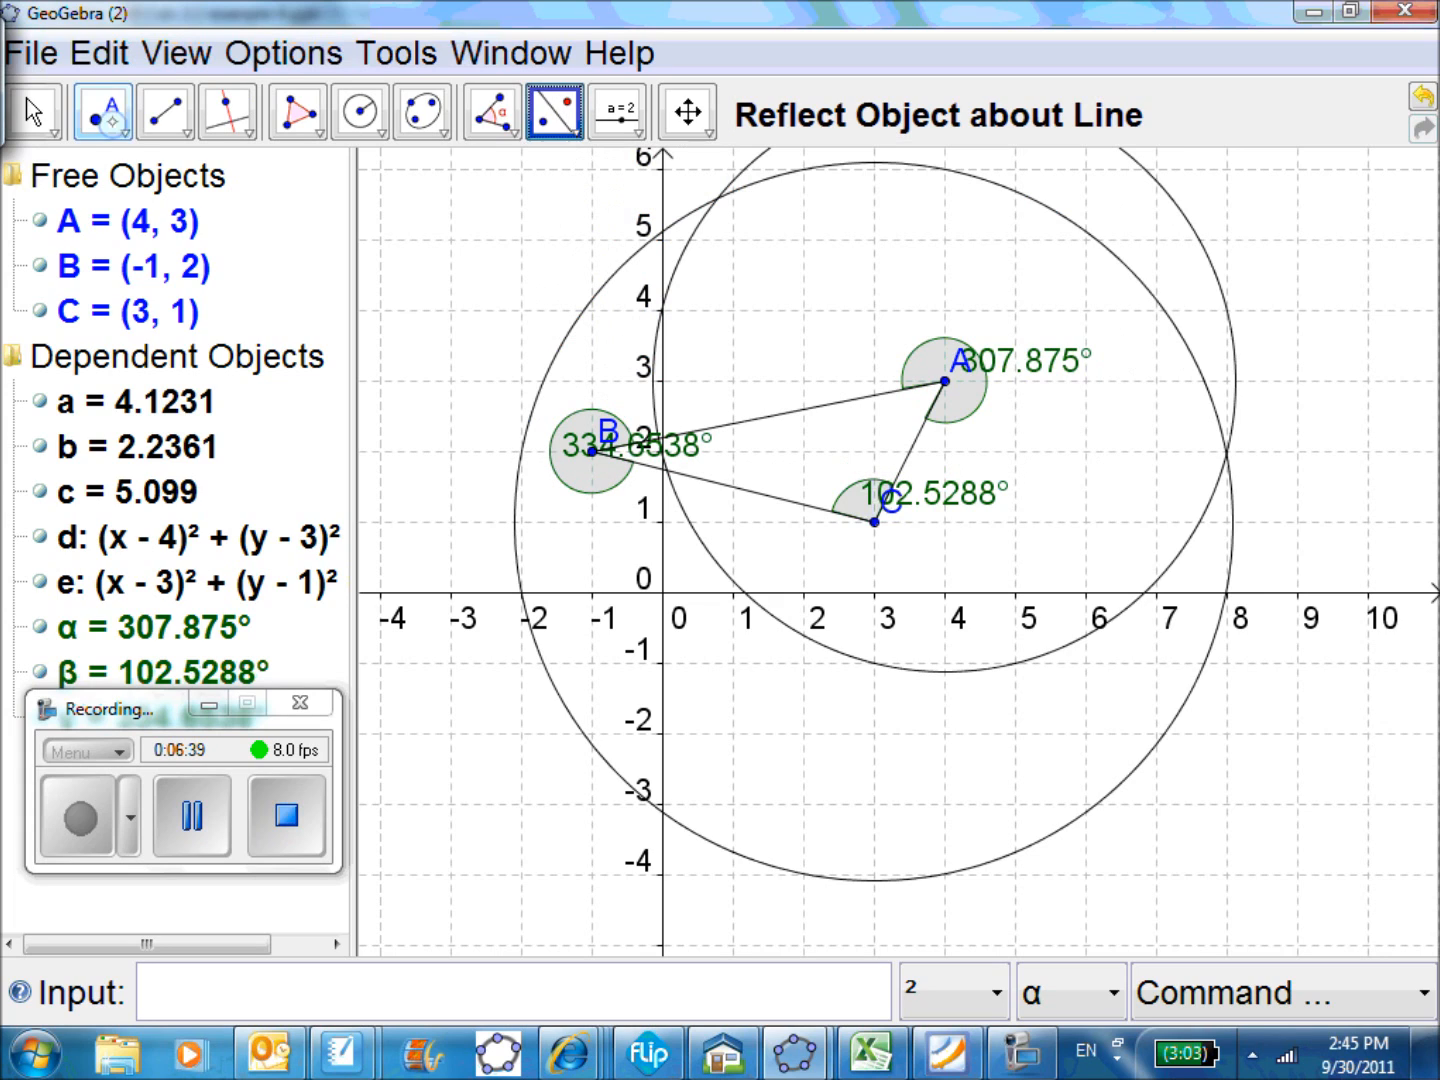
Create the intersection points of the circles centred at A and C with Intersect Two Objects
{"action": "left_click", "coordinate": [105, 118]}
{"action": "left_click", "coordinate": [118, 127]}
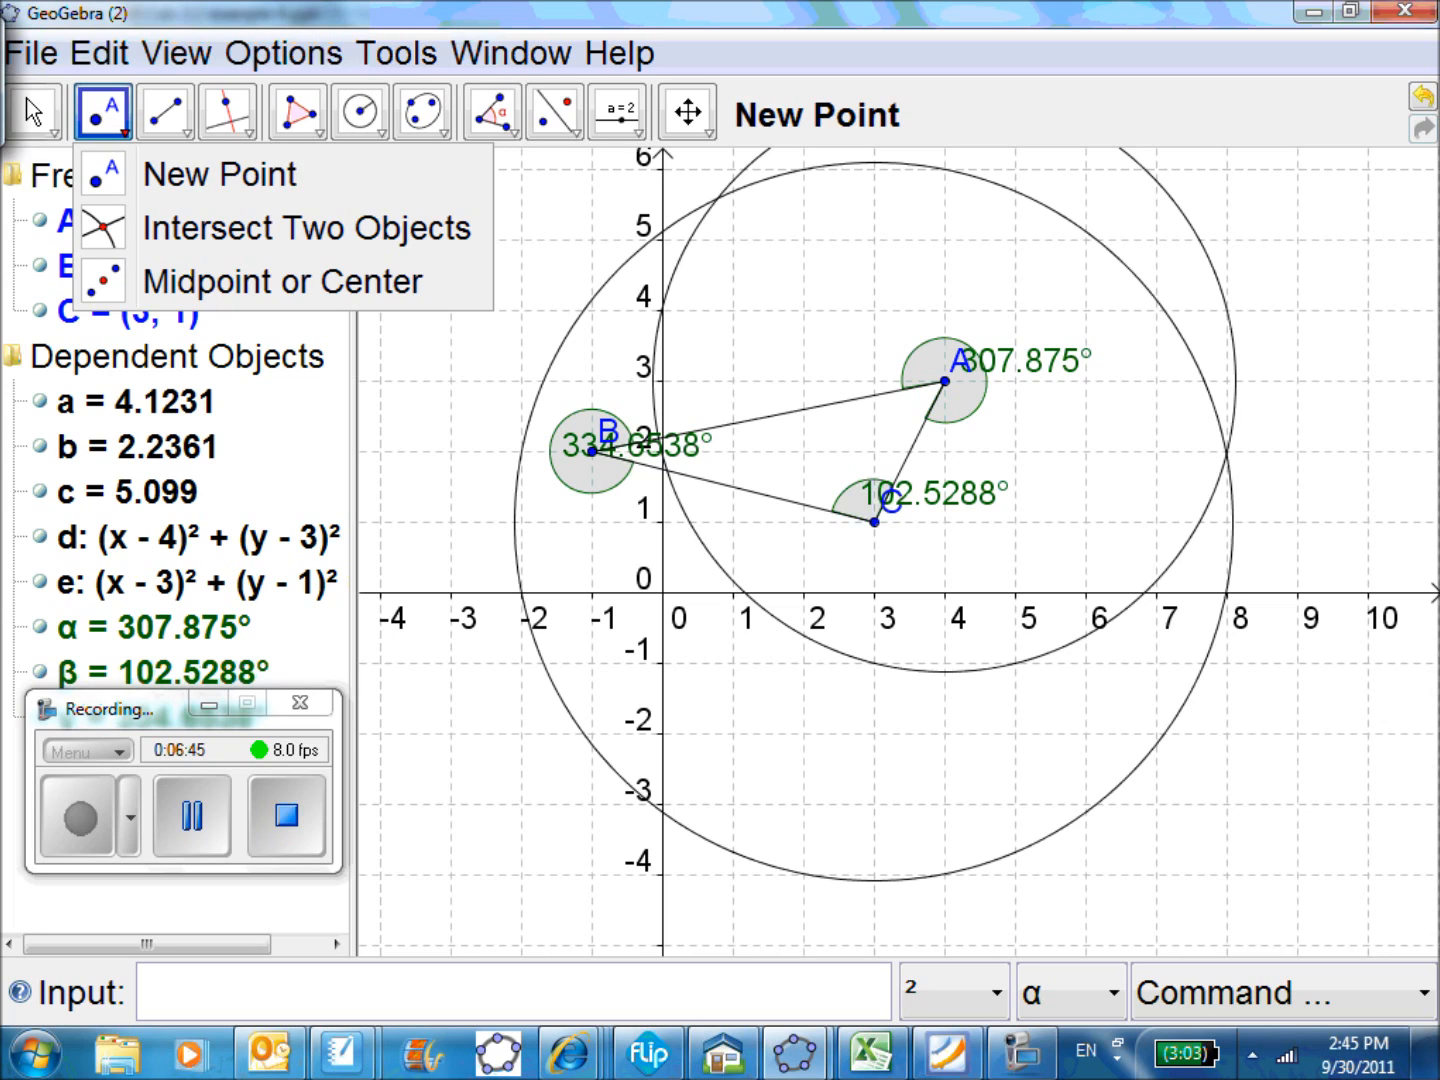
{"action": "left_click", "coordinate": [266, 223]}
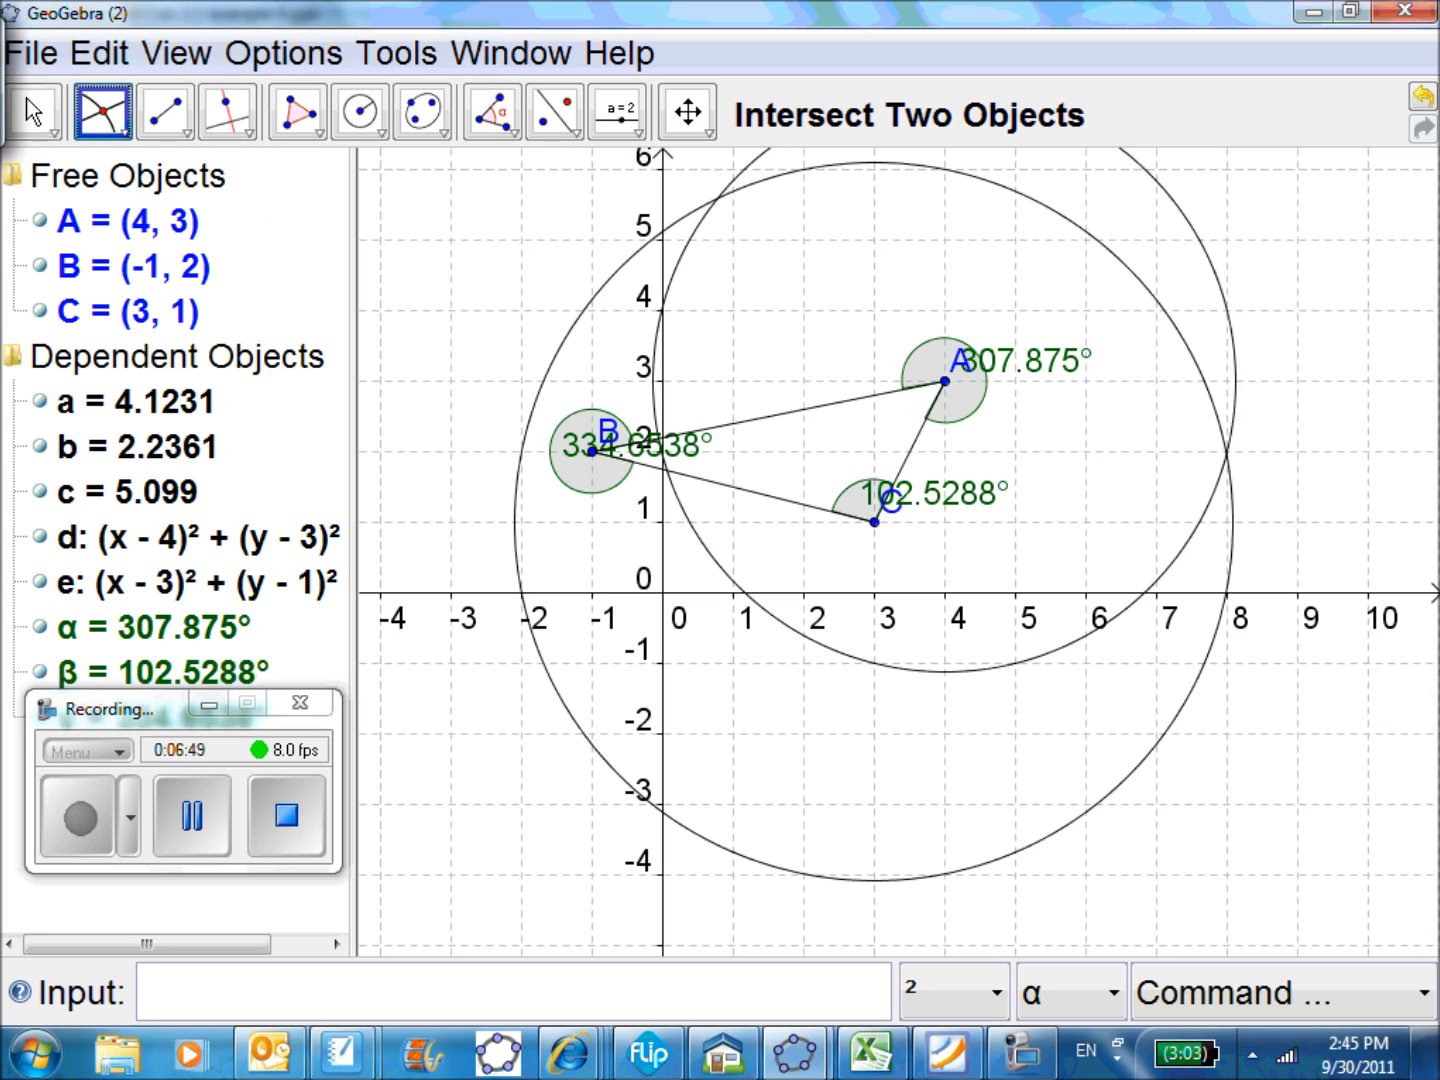
{"action": "left_click", "coordinate": [1206, 491]}
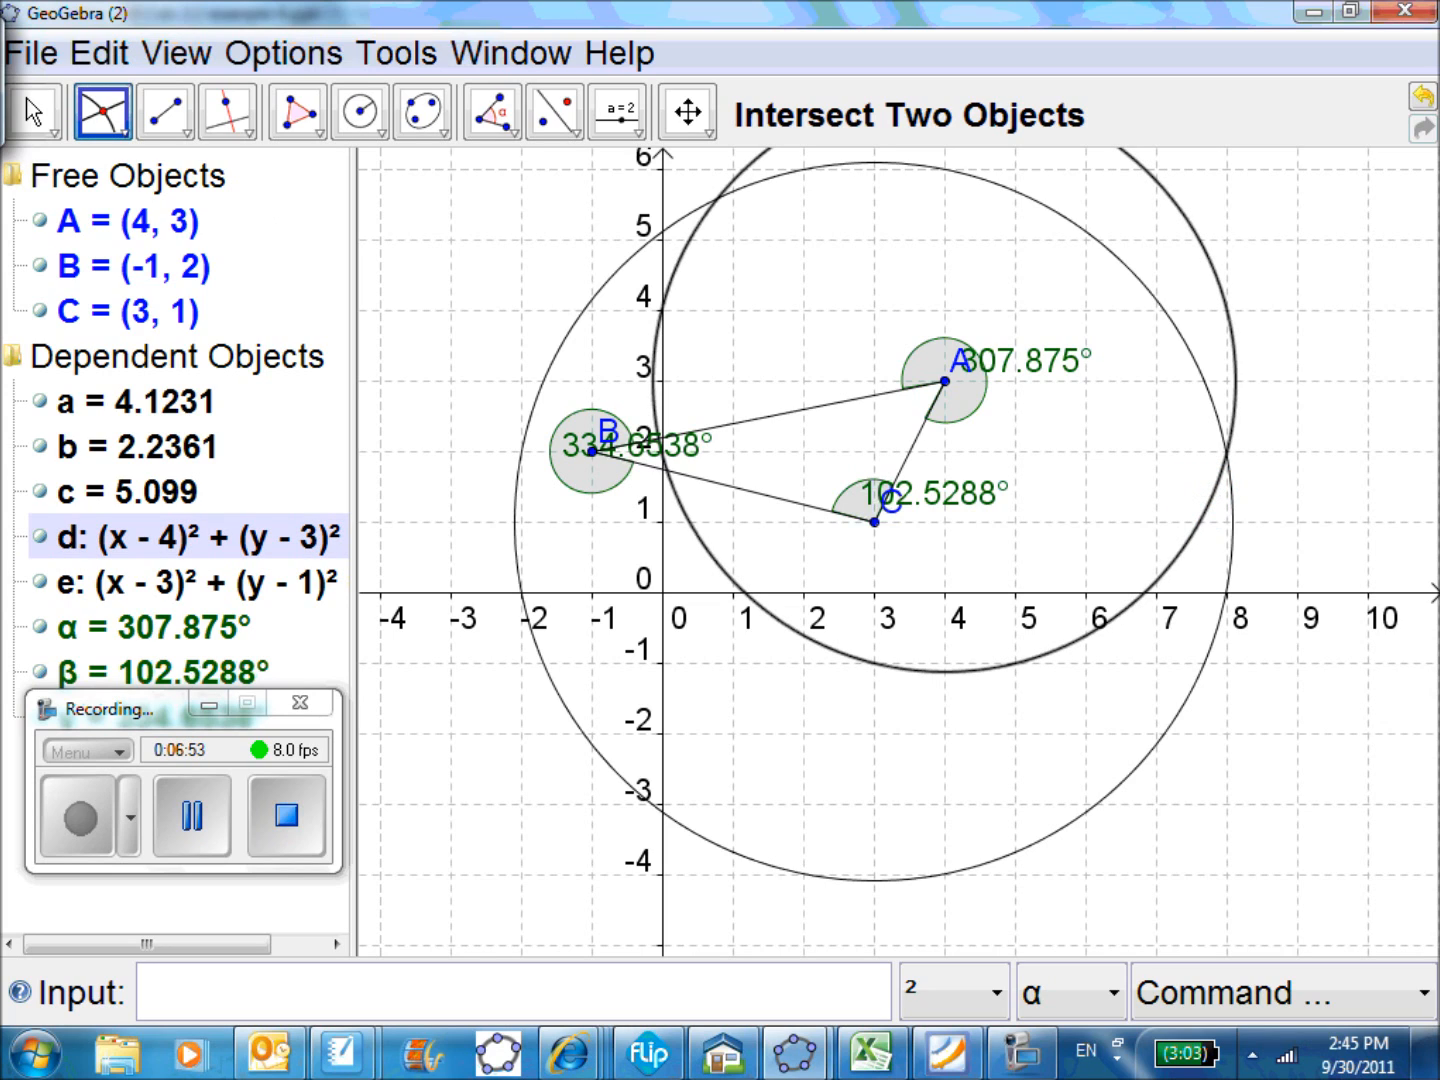
{"action": "left_click", "coordinate": [1230, 508]}
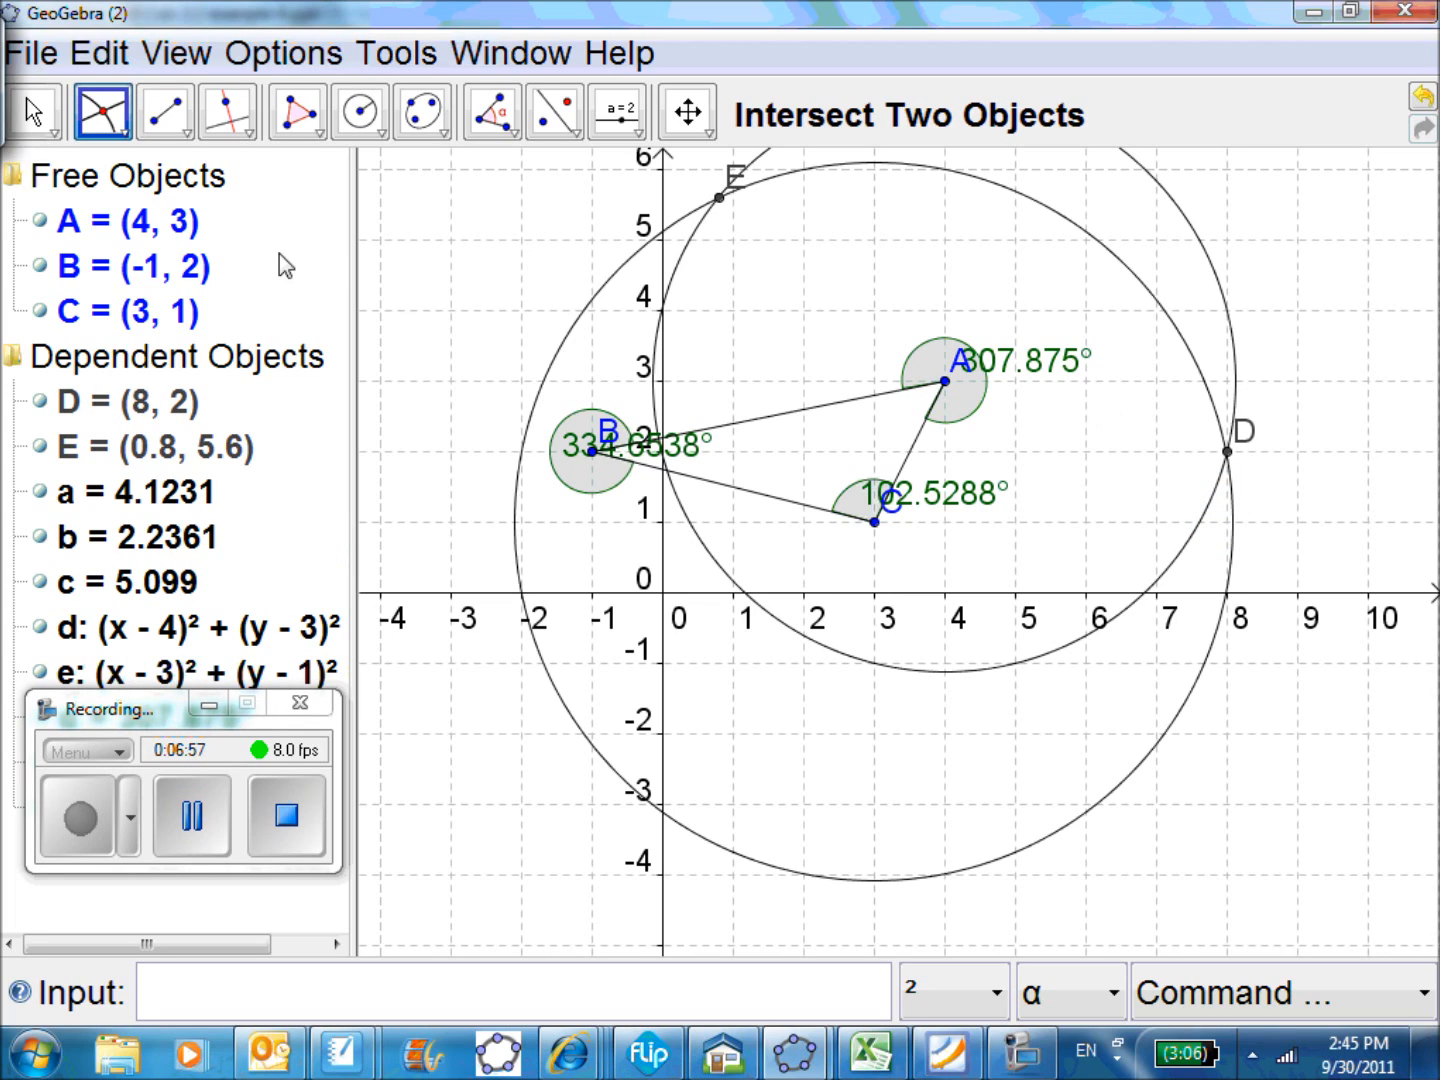
Draw a line through the two circle intersection points E and D
{"action": "left_click", "coordinate": [188, 136]}
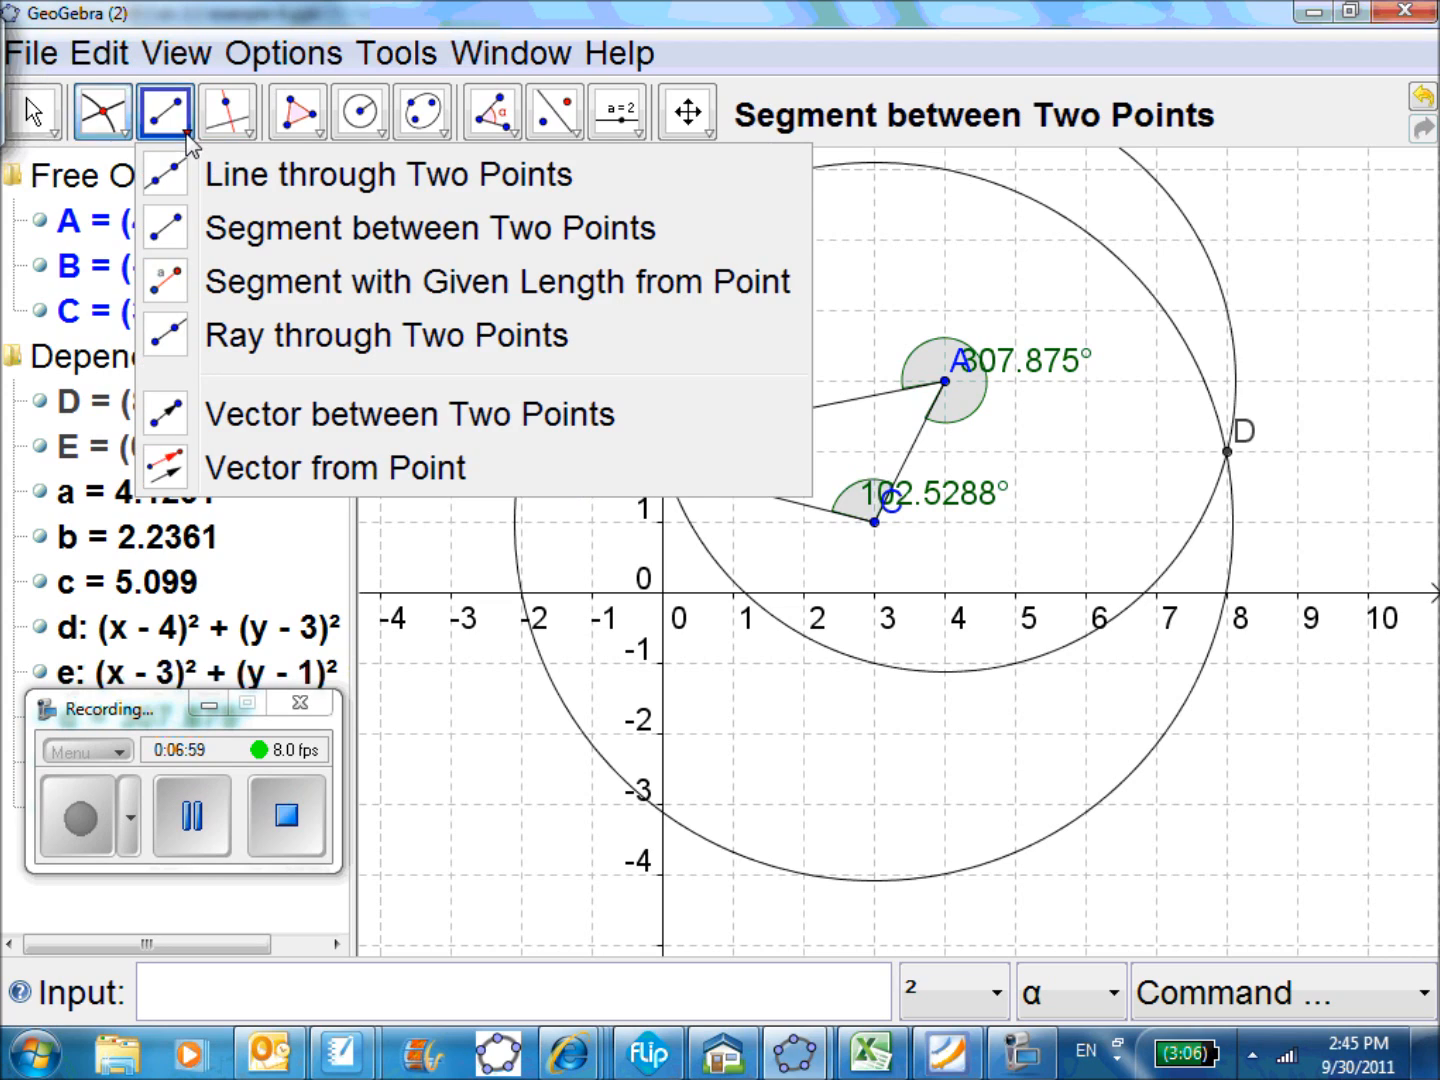
{"action": "left_click", "coordinate": [171, 186]}
{"action": "left_click", "coordinate": [725, 209]}
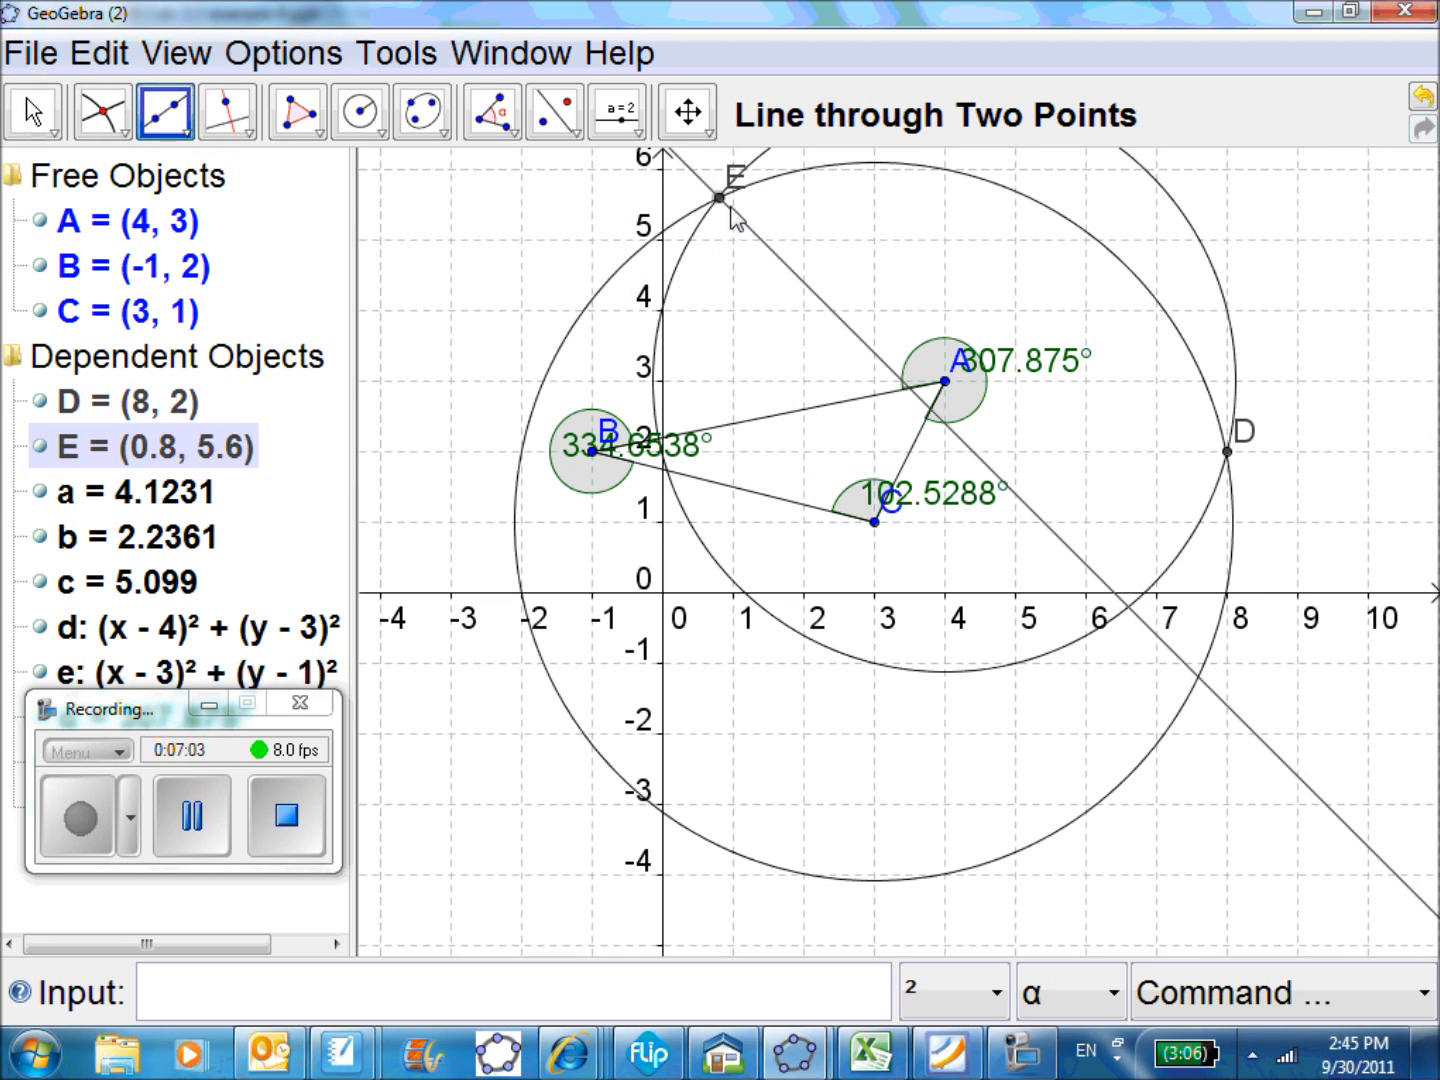
{"action": "left_click", "coordinate": [1227, 451]}
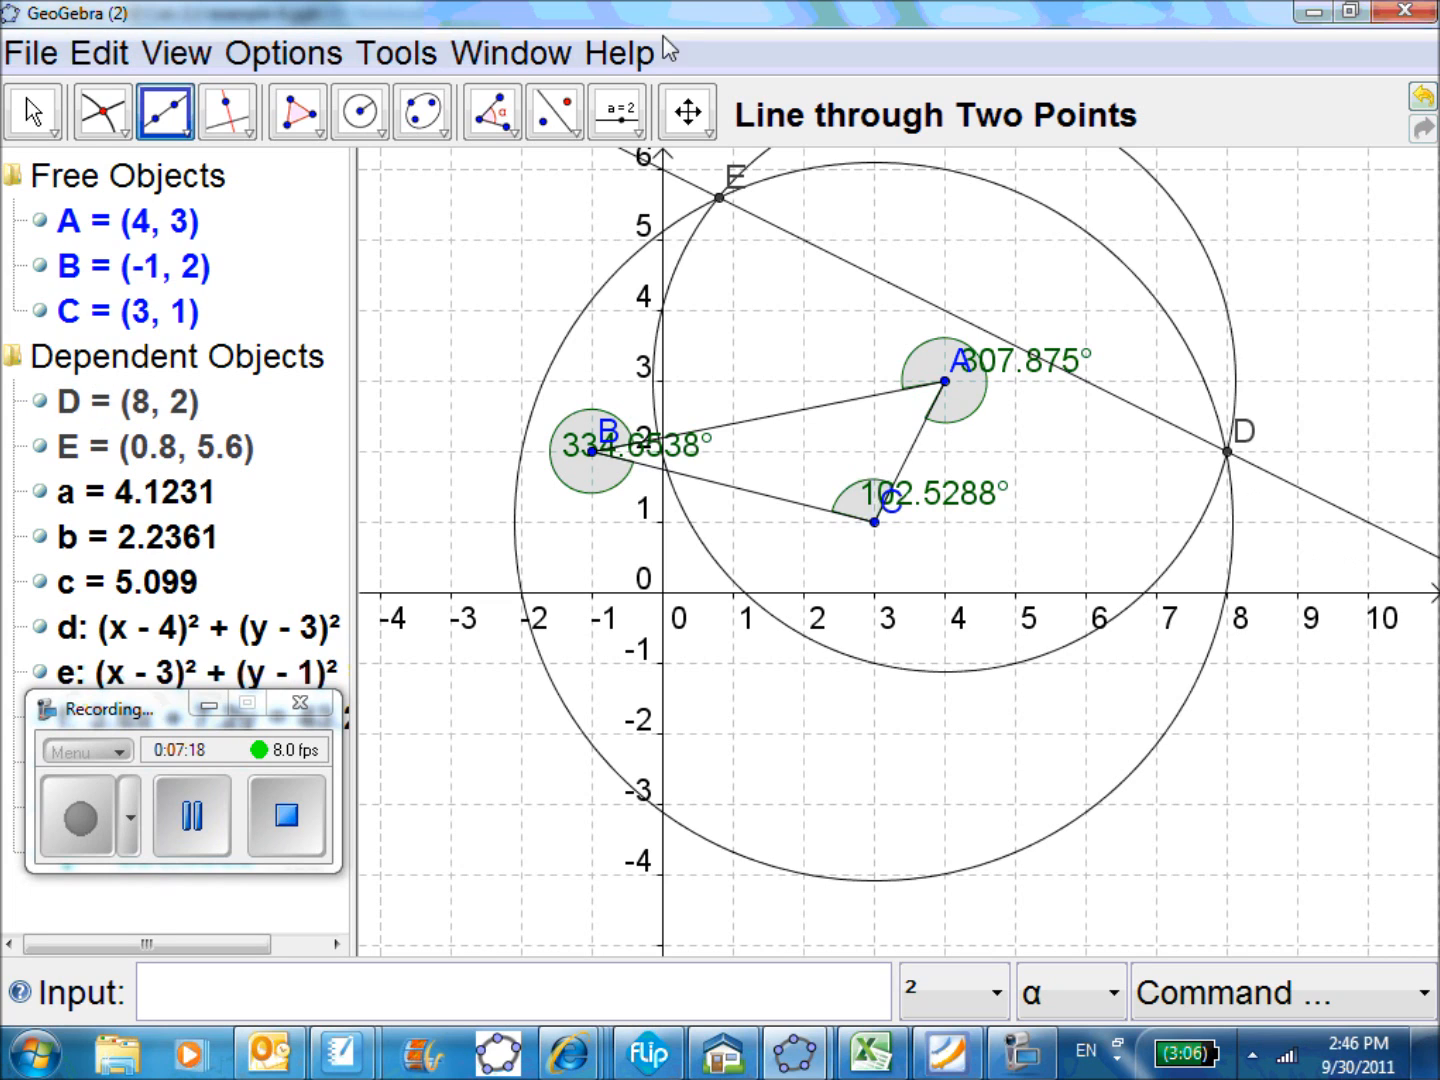
{"action": "left_click_drag", "start_coordinate": [176, 725], "coordinate": [512, 800]}
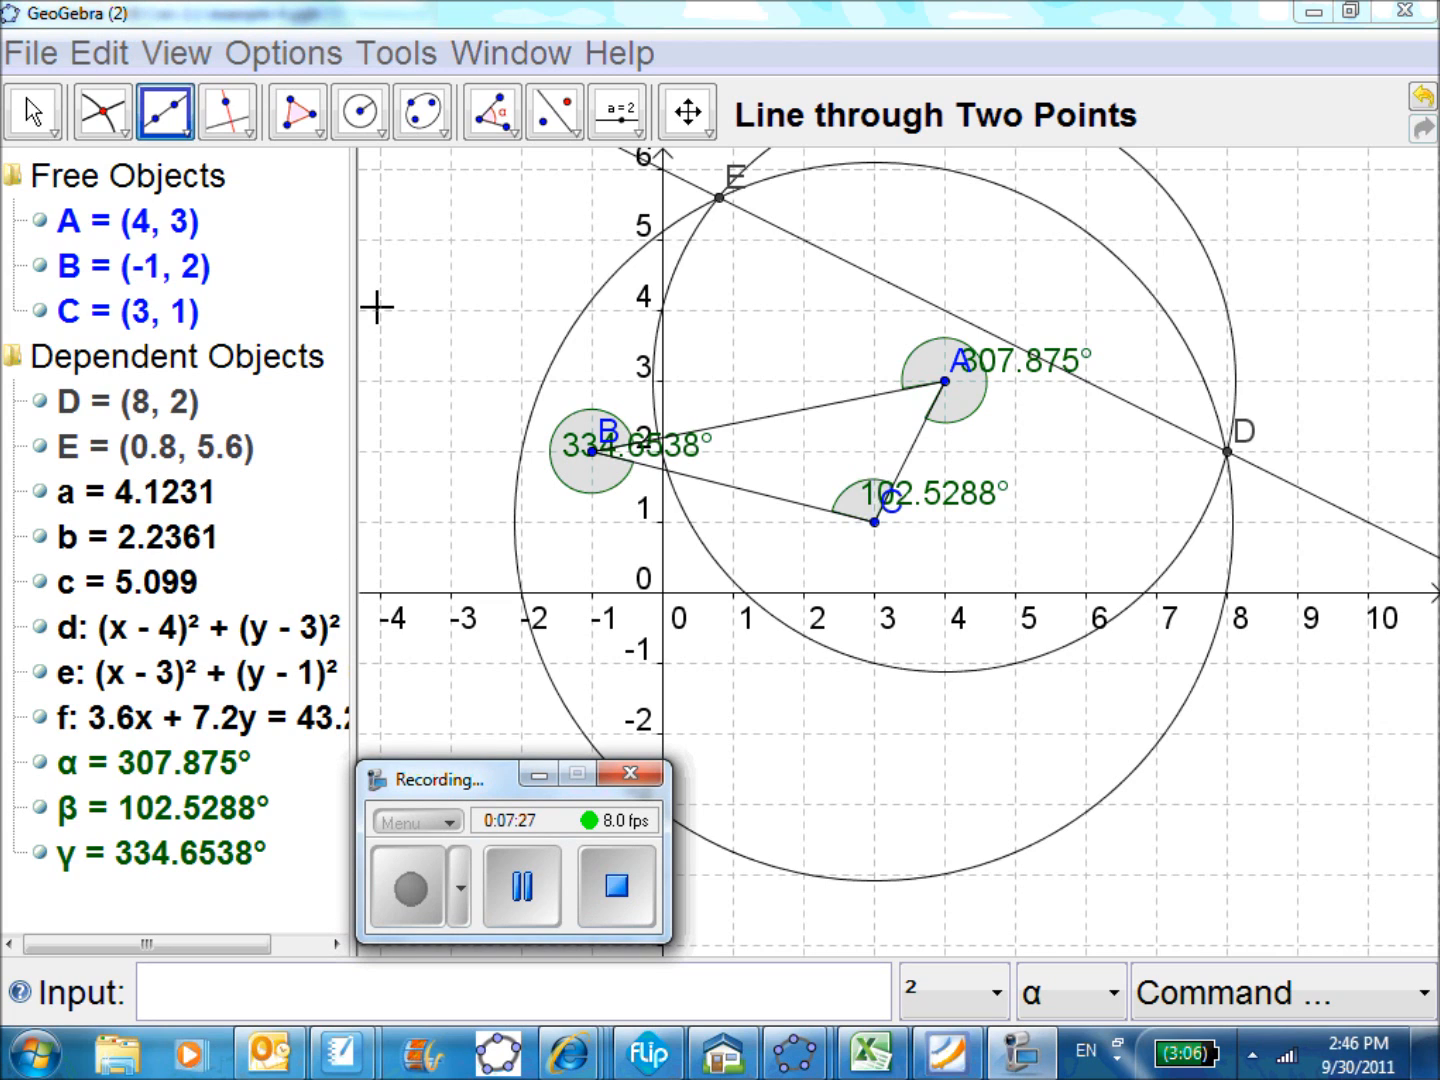
Widen the algebra list to show the full equations, and draw a circle centred at B with radius b
{"action": "left_click_drag", "start_coordinate": [358, 274], "coordinate": [464, 277]}
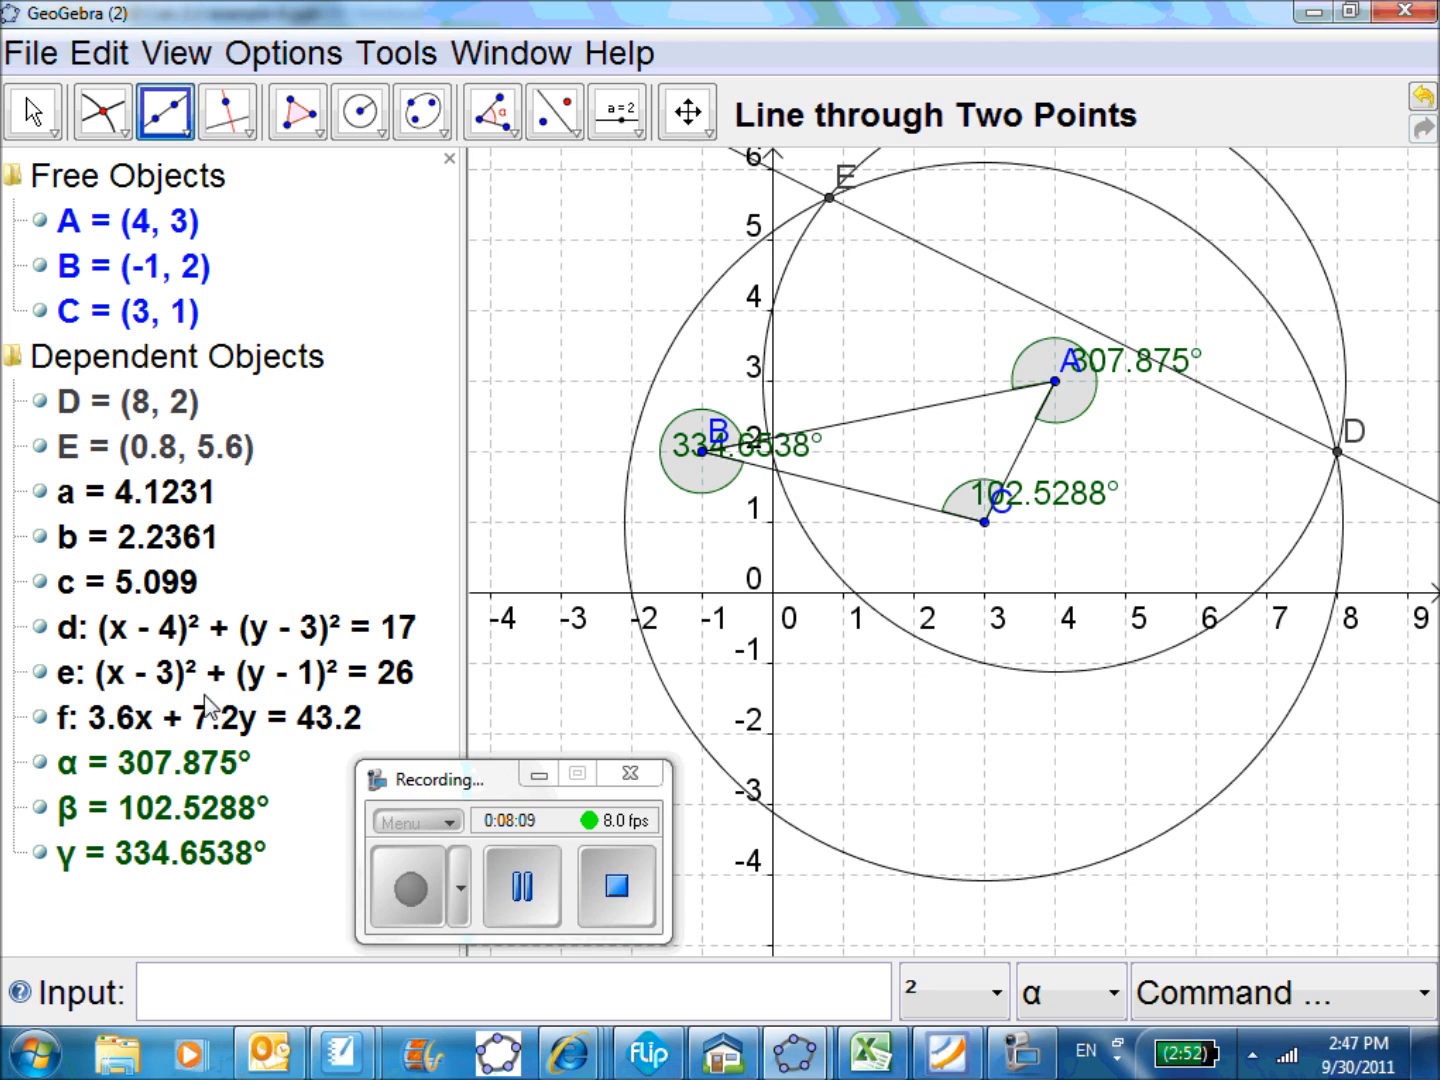
{"action": "left_click", "coordinate": [995, 510]}
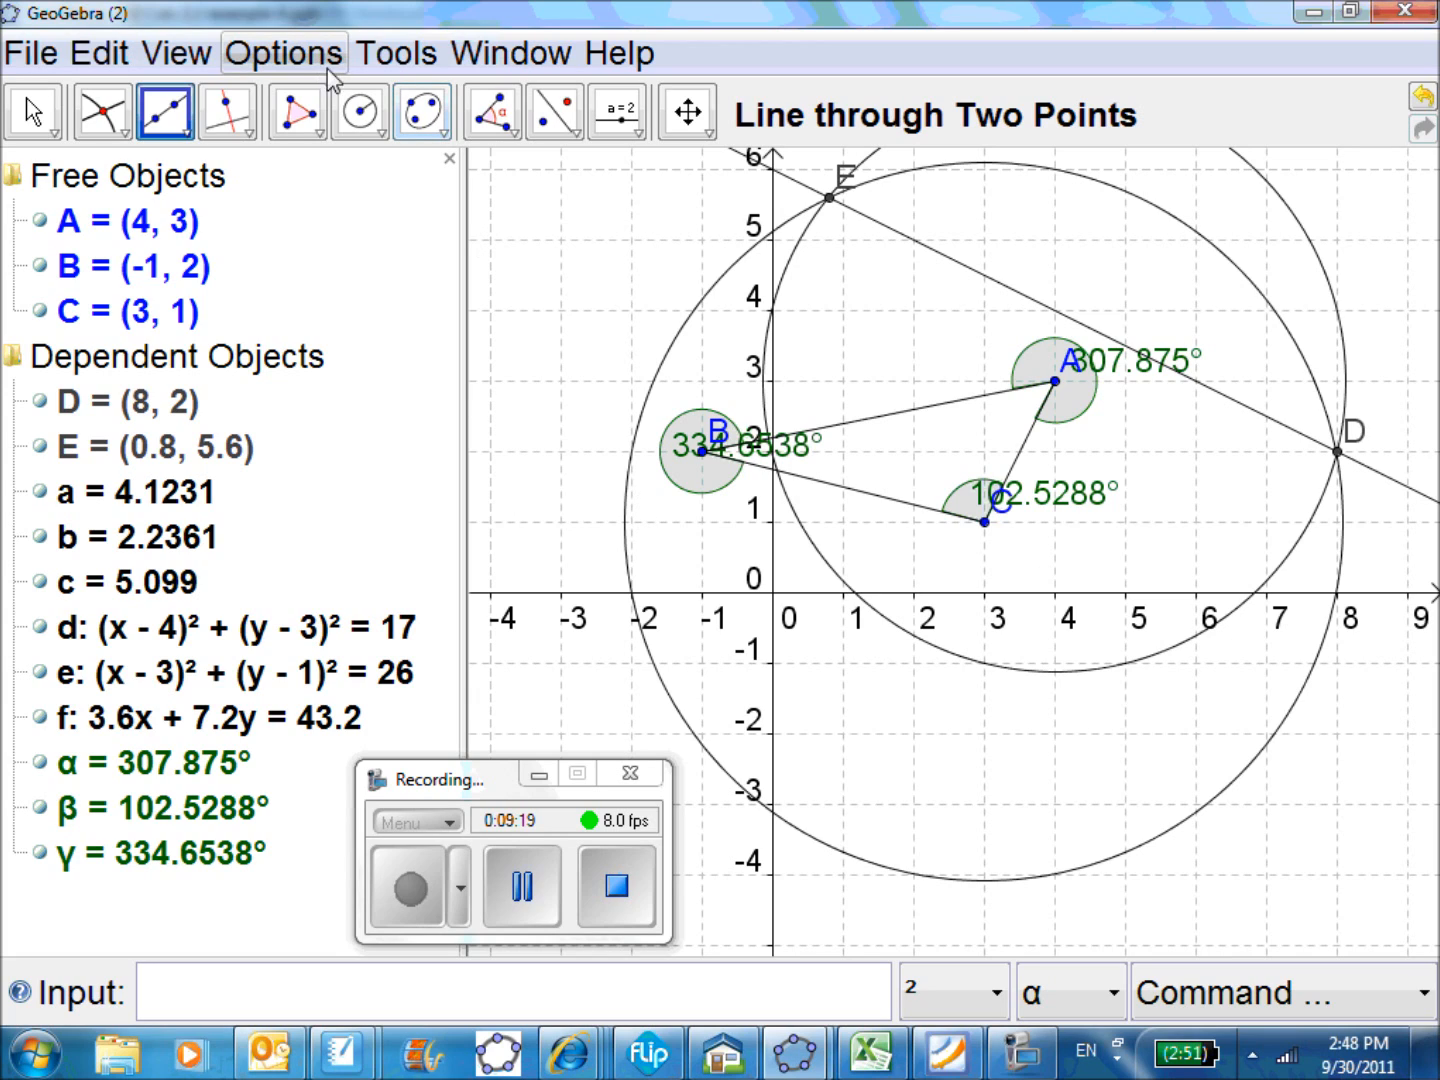
{"action": "left_click", "coordinate": [368, 114]}
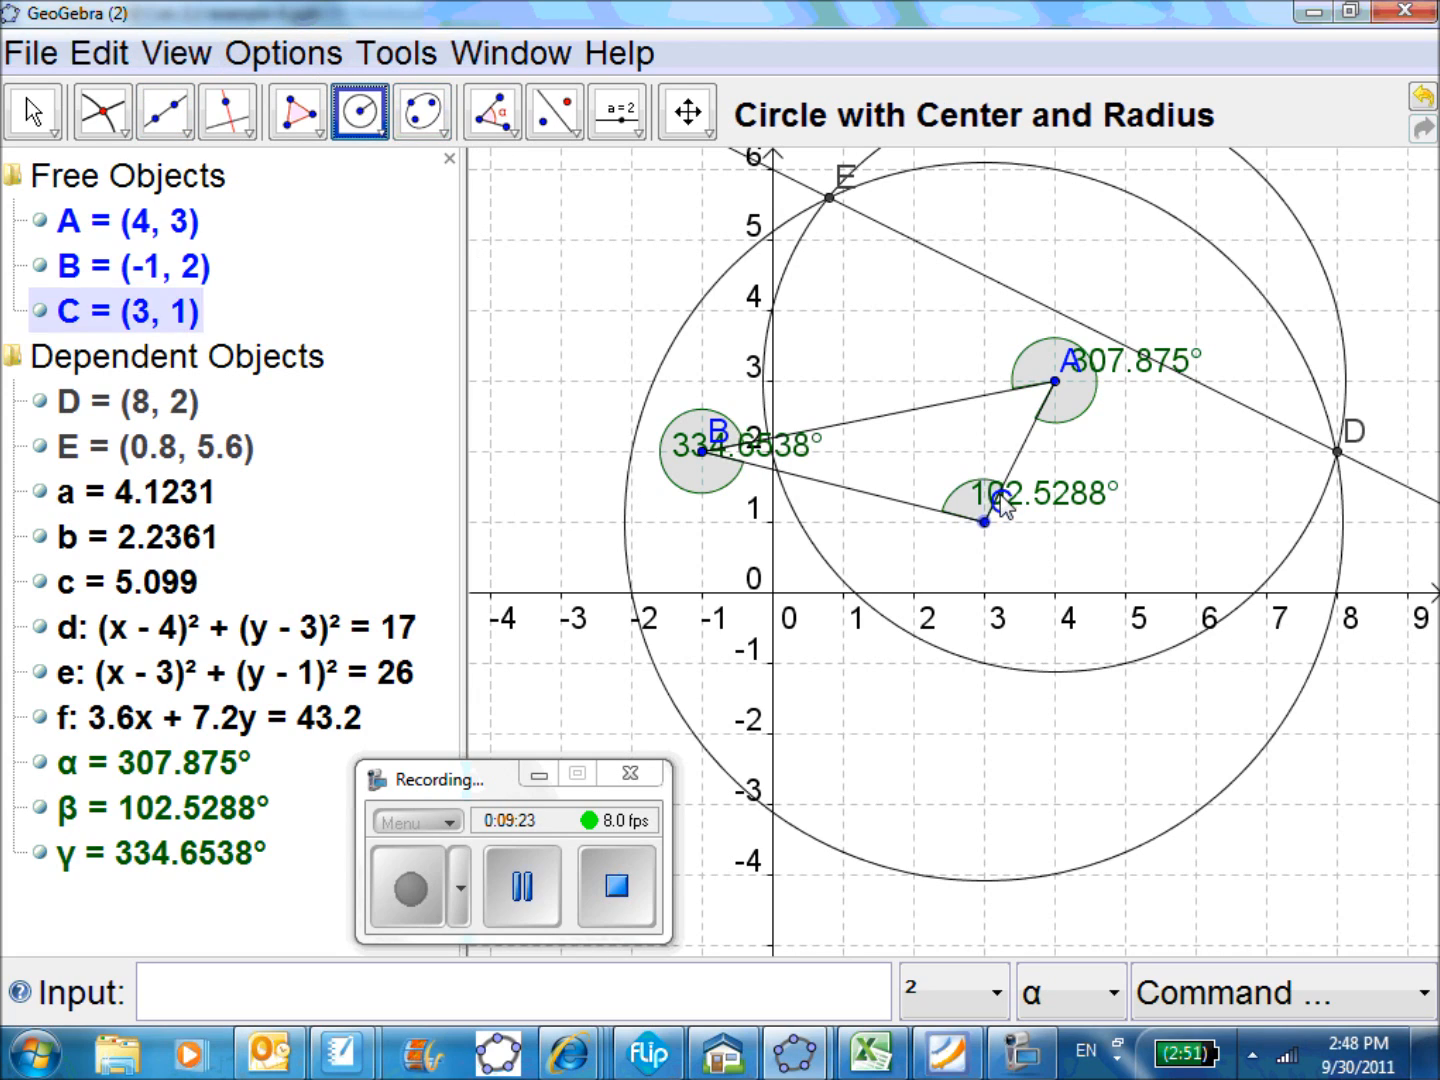
{"action": "left_click", "coordinate": [703, 452]}
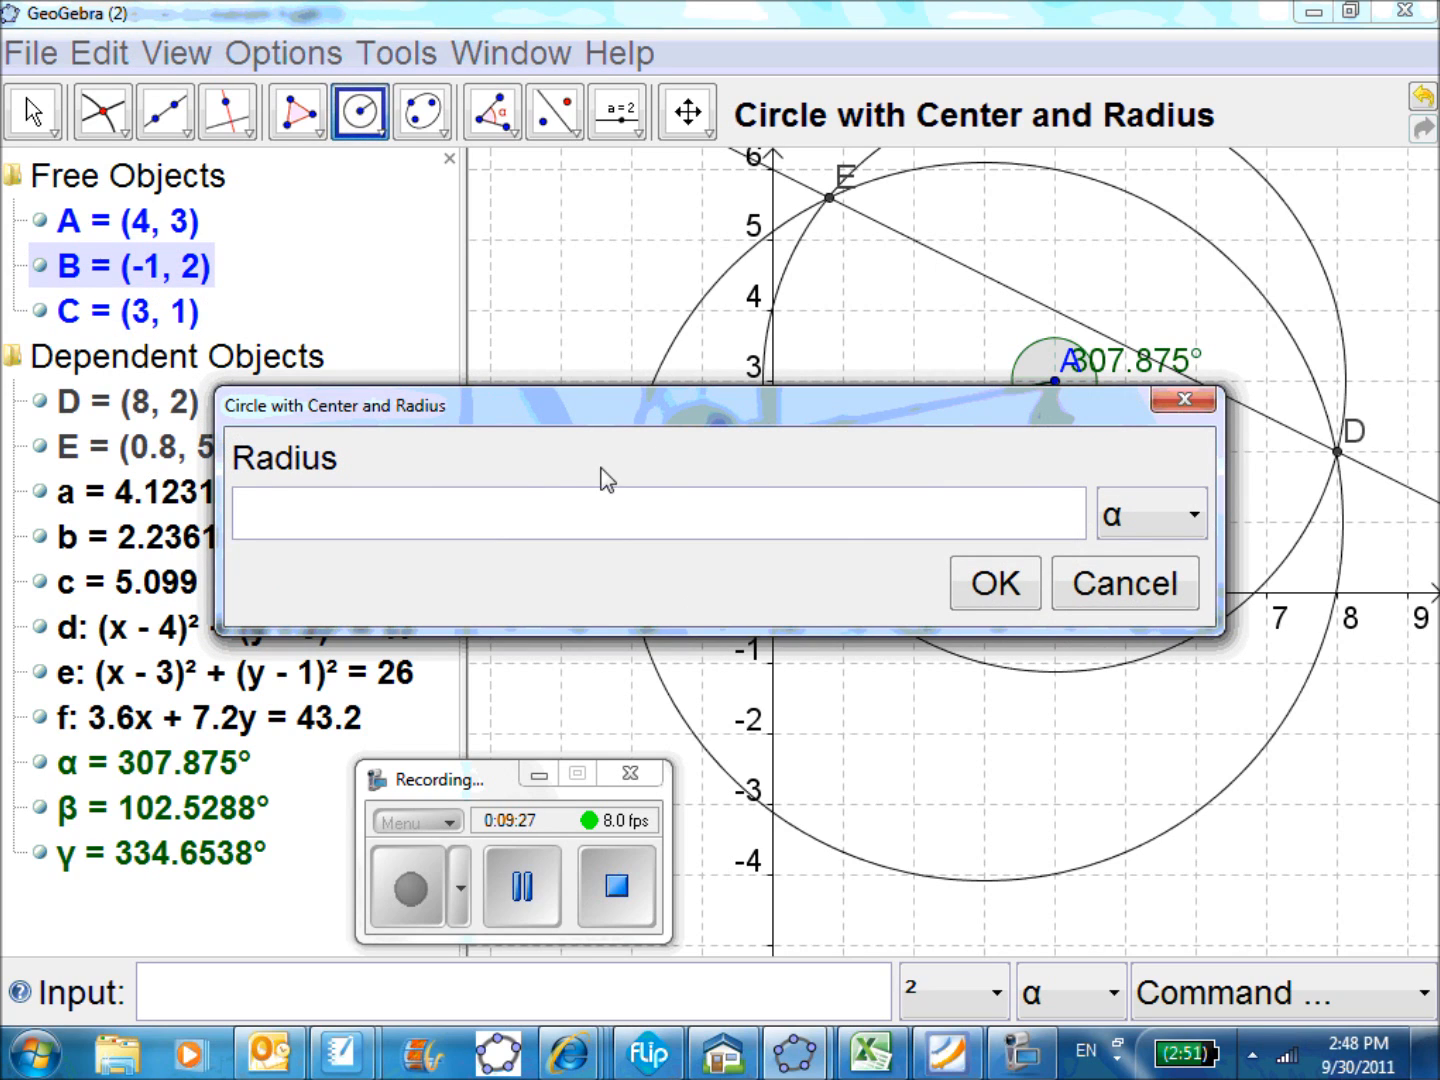
{"action": "type", "text": "b"}
{"action": "left_click", "coordinate": [995, 583]}
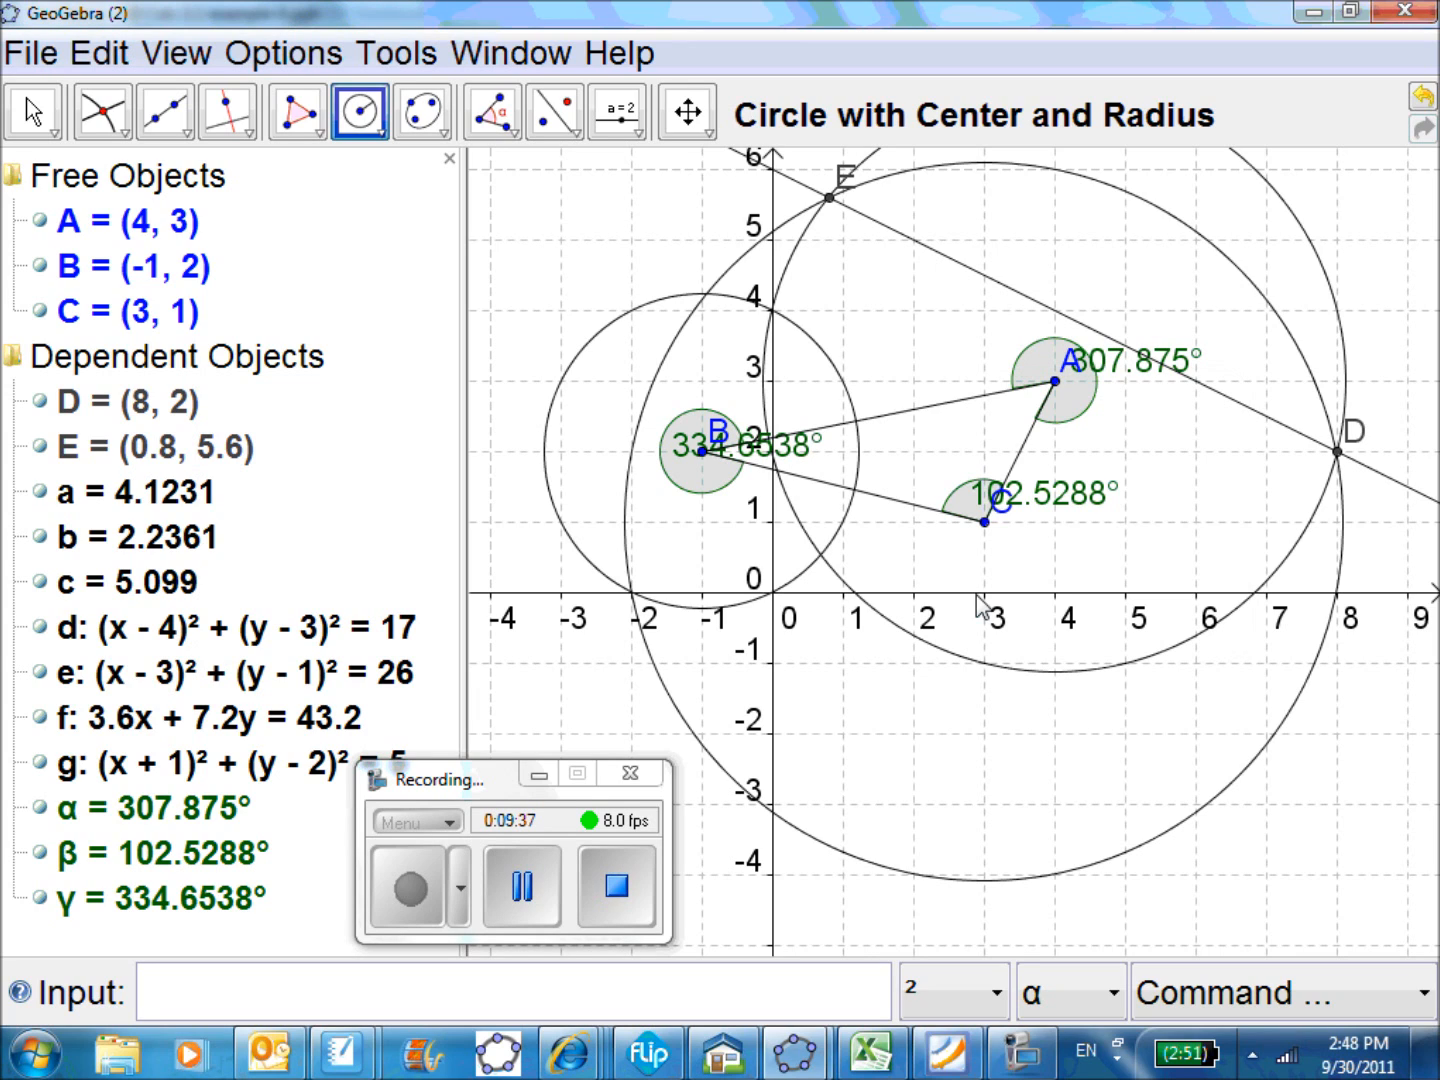
Create the intersection points of the circles centred at B and C with Intersect Two Objects
{"action": "left_click", "coordinate": [104, 112]}
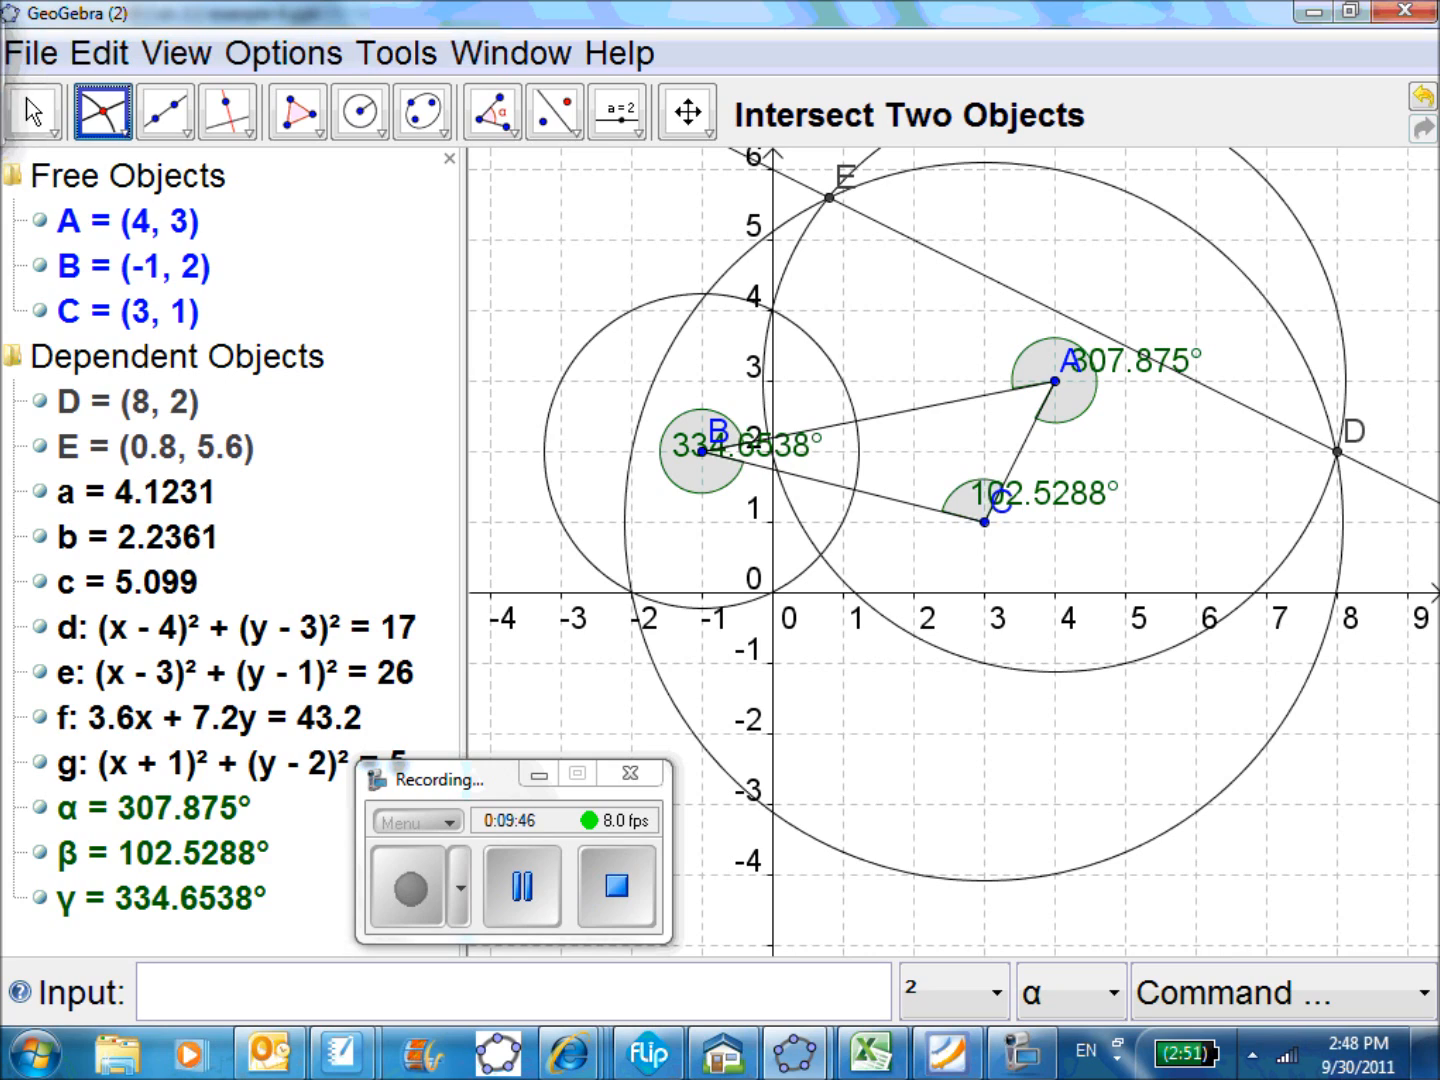
{"action": "left_click", "coordinate": [848, 401]}
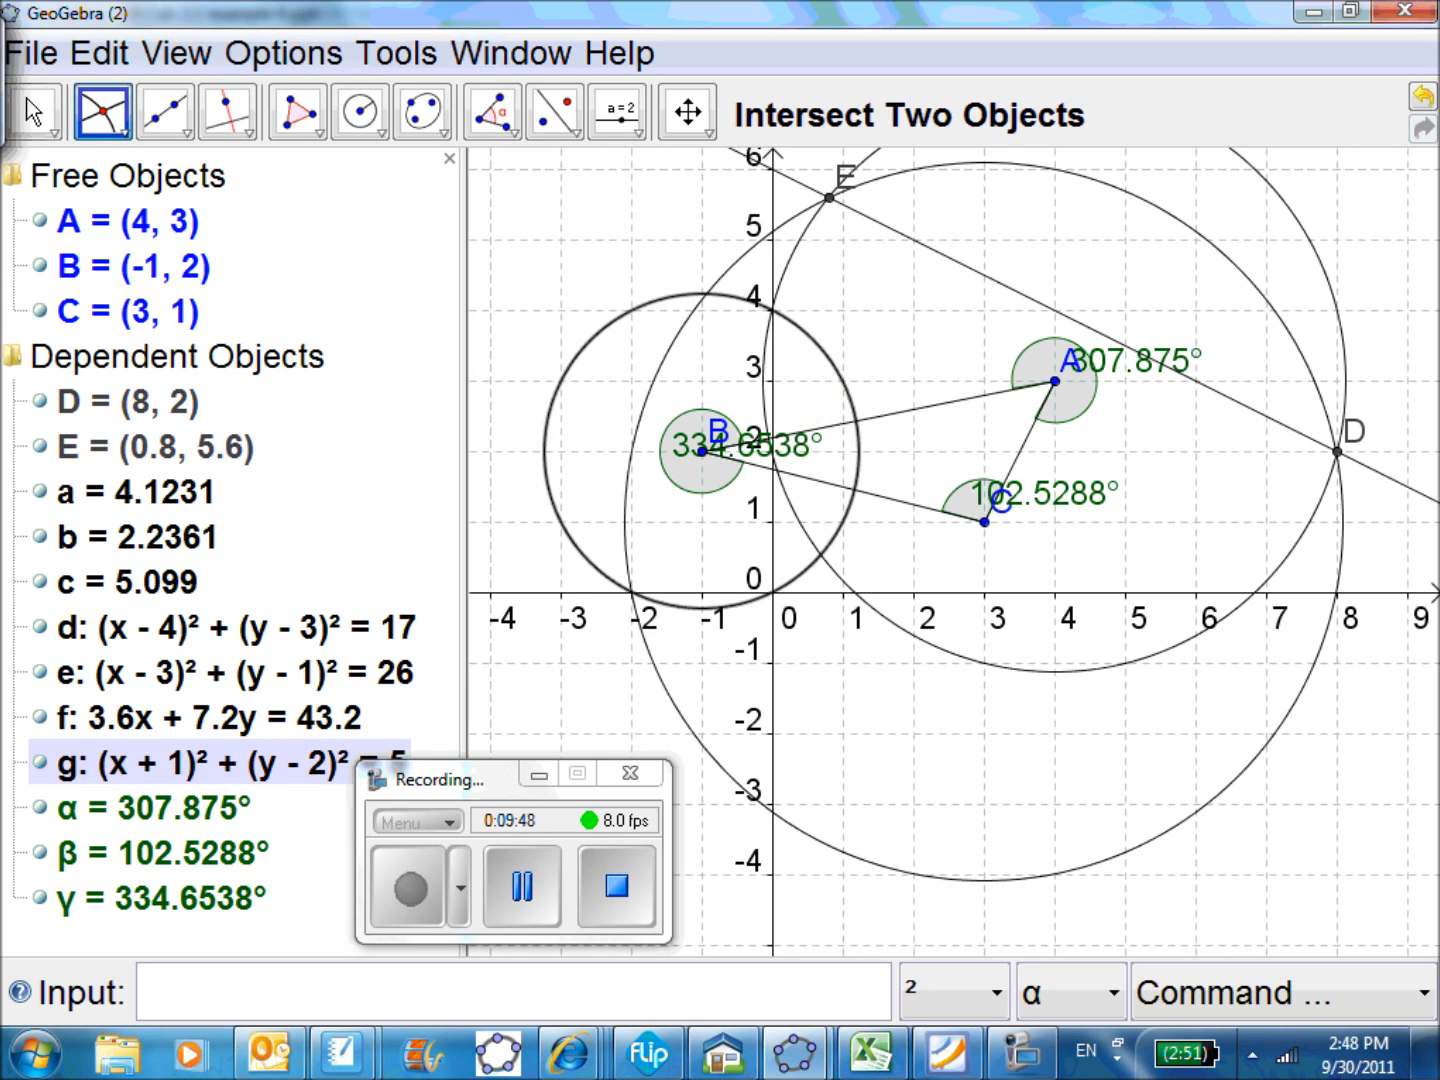
{"action": "left_click", "coordinate": [670, 346]}
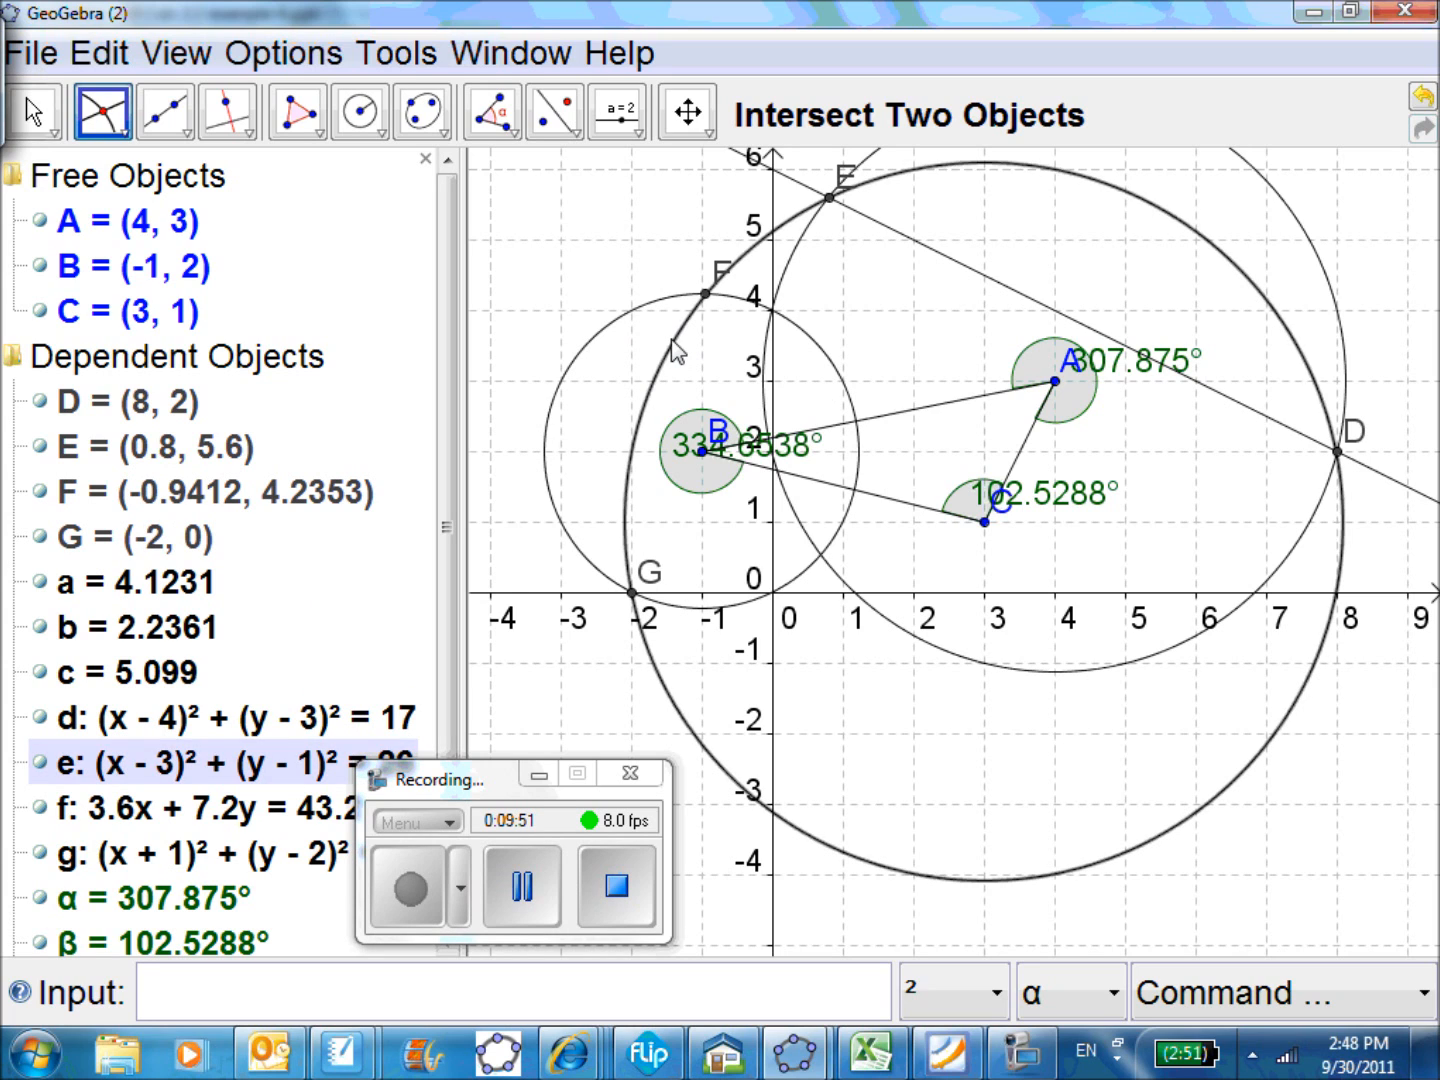
Draw a line through points F and G, where the circles centred at B and C intersect
{"action": "left_click", "coordinate": [183, 134]}
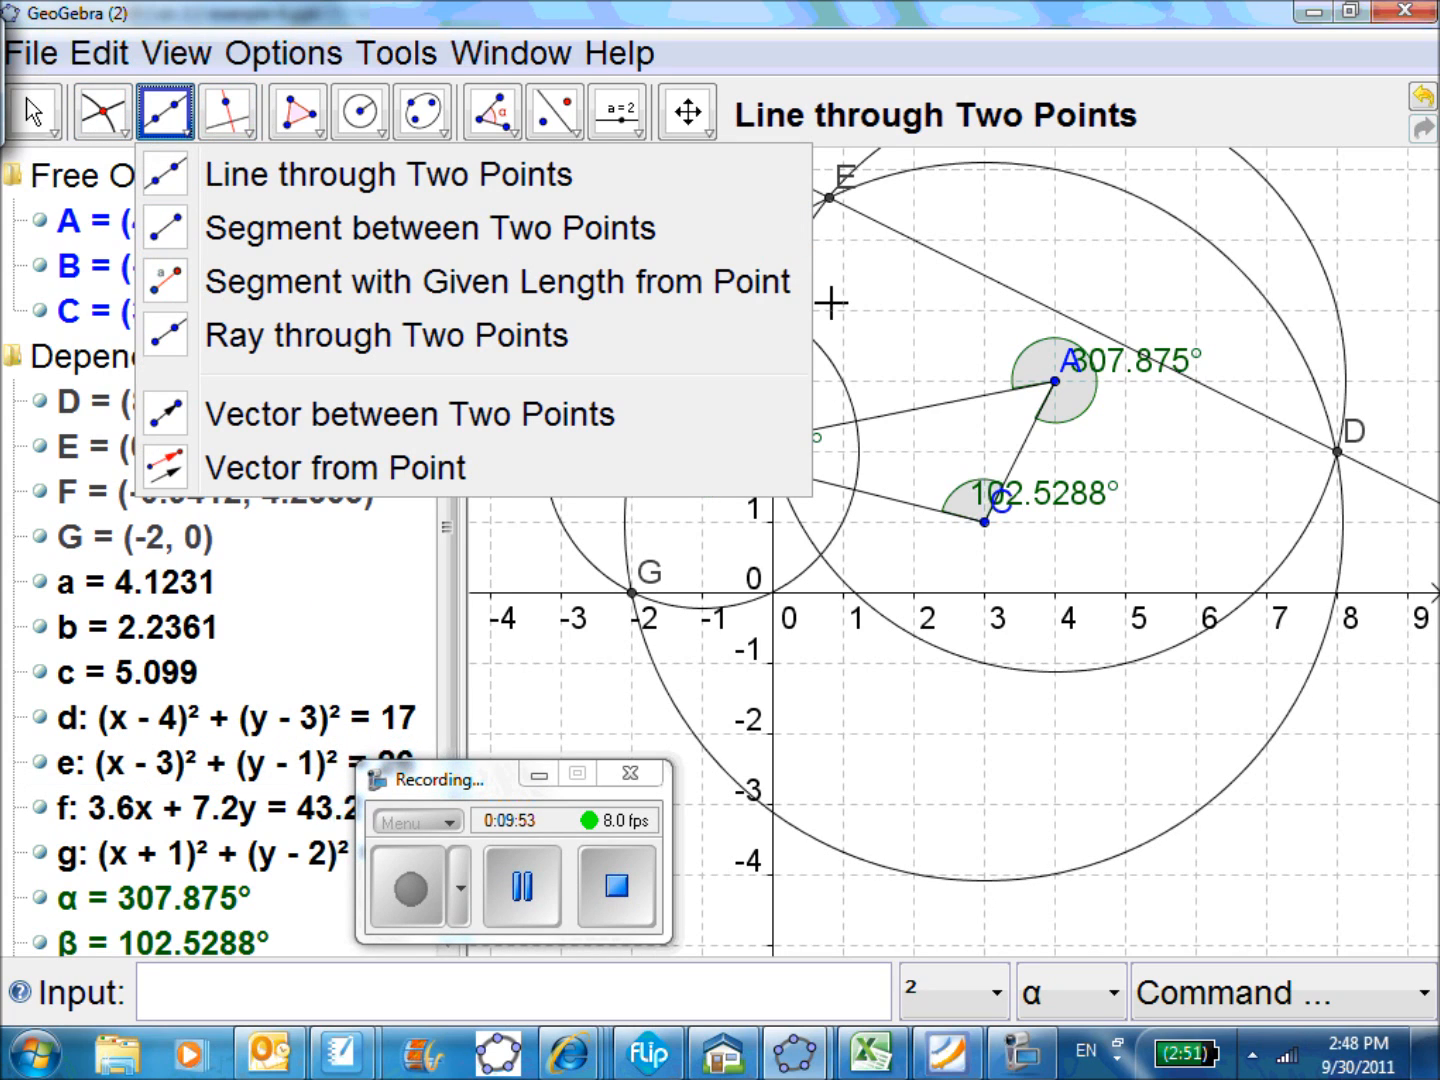
{"action": "left_click", "coordinate": [162, 115]}
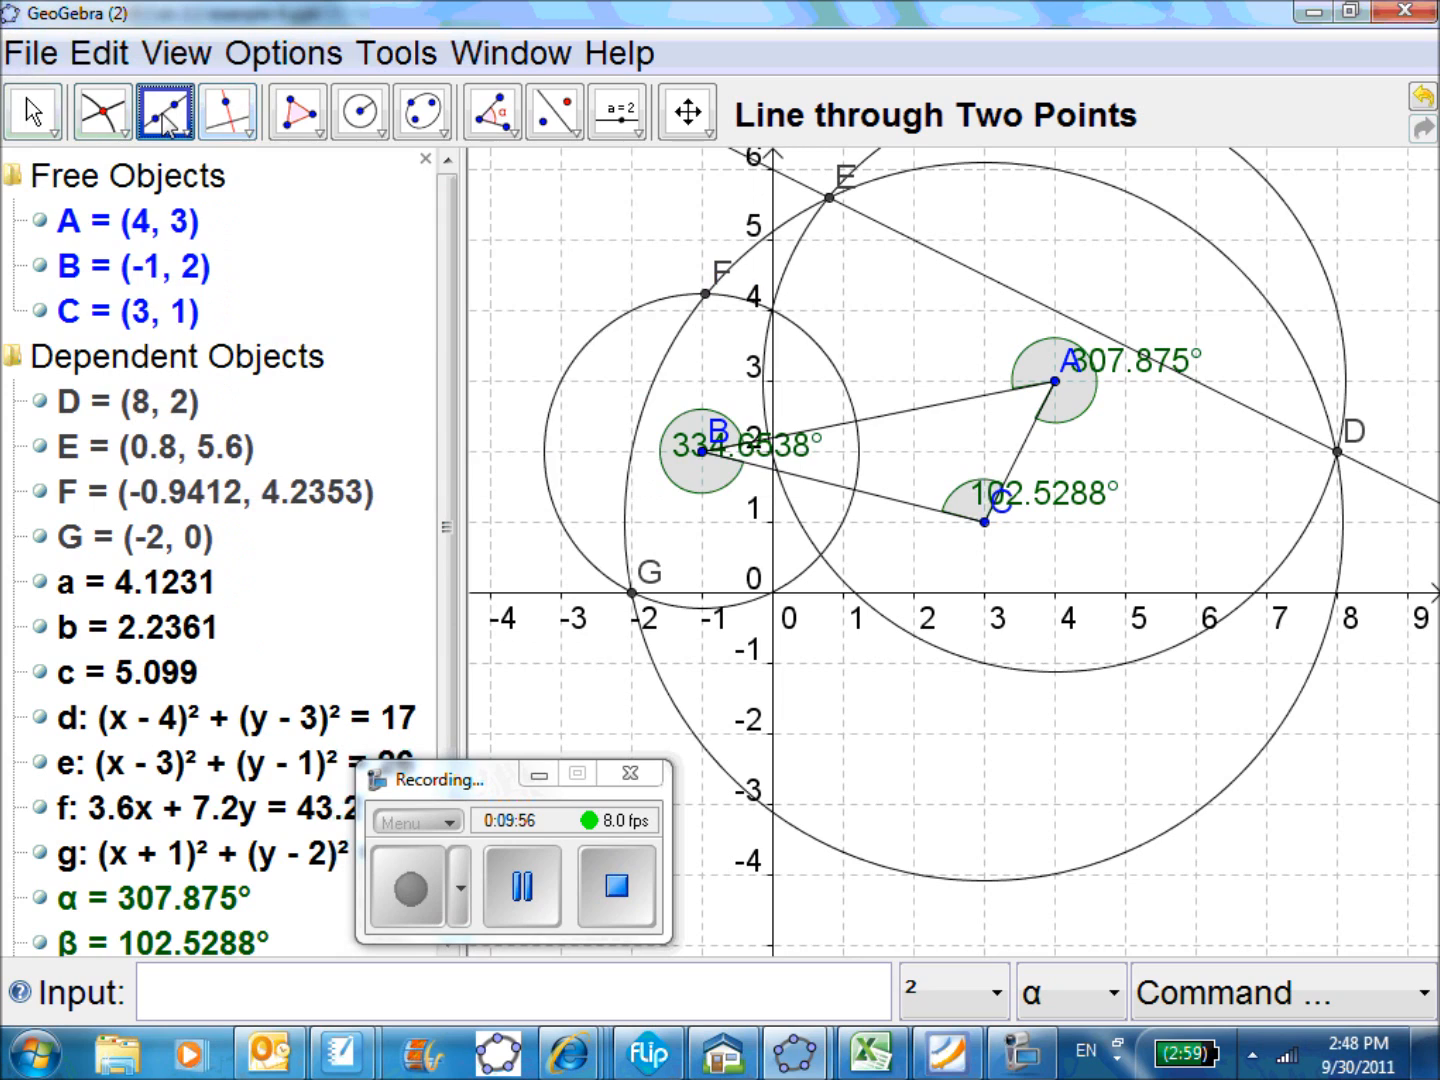
{"action": "left_click", "coordinate": [705, 295]}
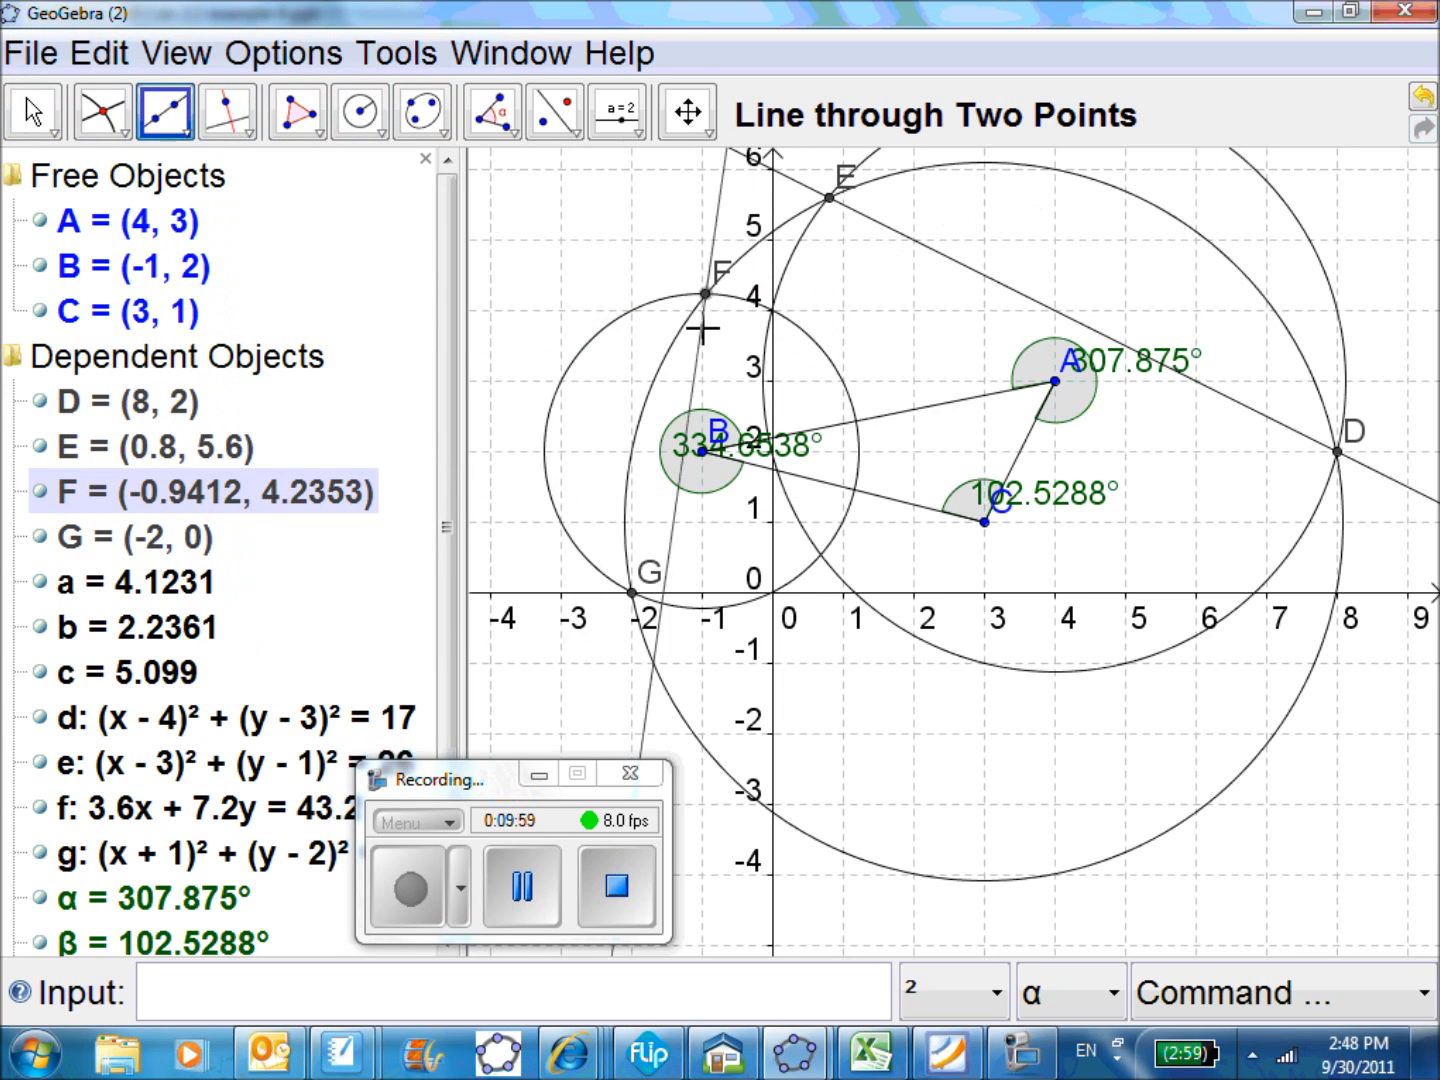
{"action": "left_click", "coordinate": [632, 593]}
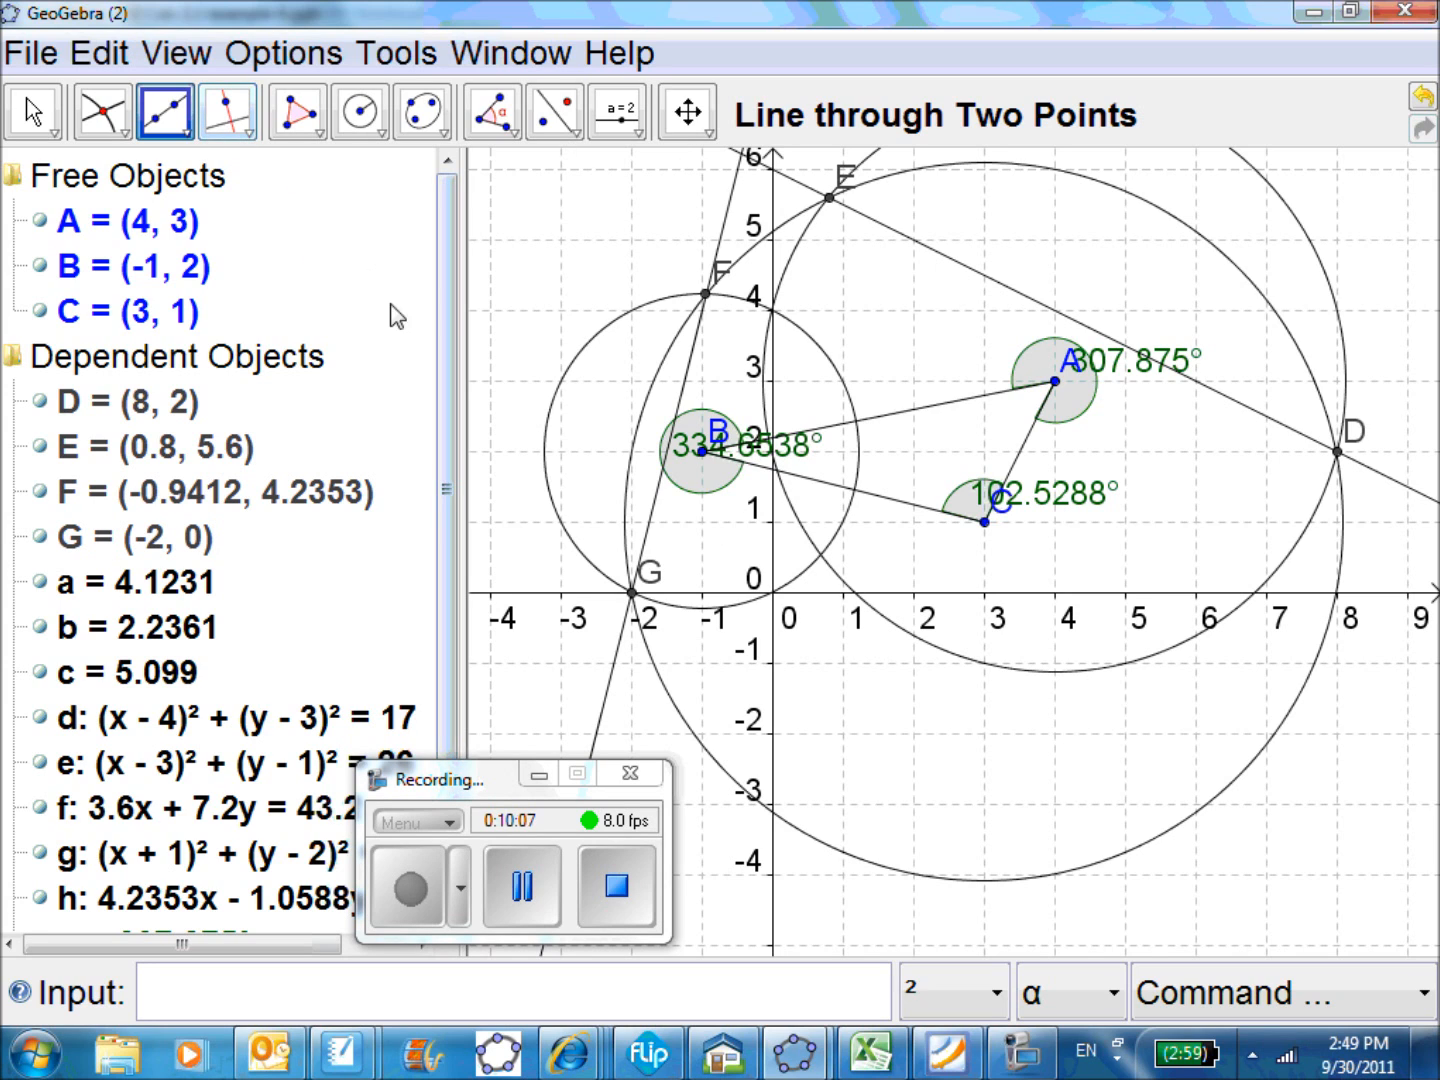
Create the intersection point of line FG and line DE with Intersect Two Objects
{"action": "left_click_drag", "start_coordinate": [509, 804], "coordinate": [1113, 850]}
{"action": "left_click", "coordinate": [445, 706]}
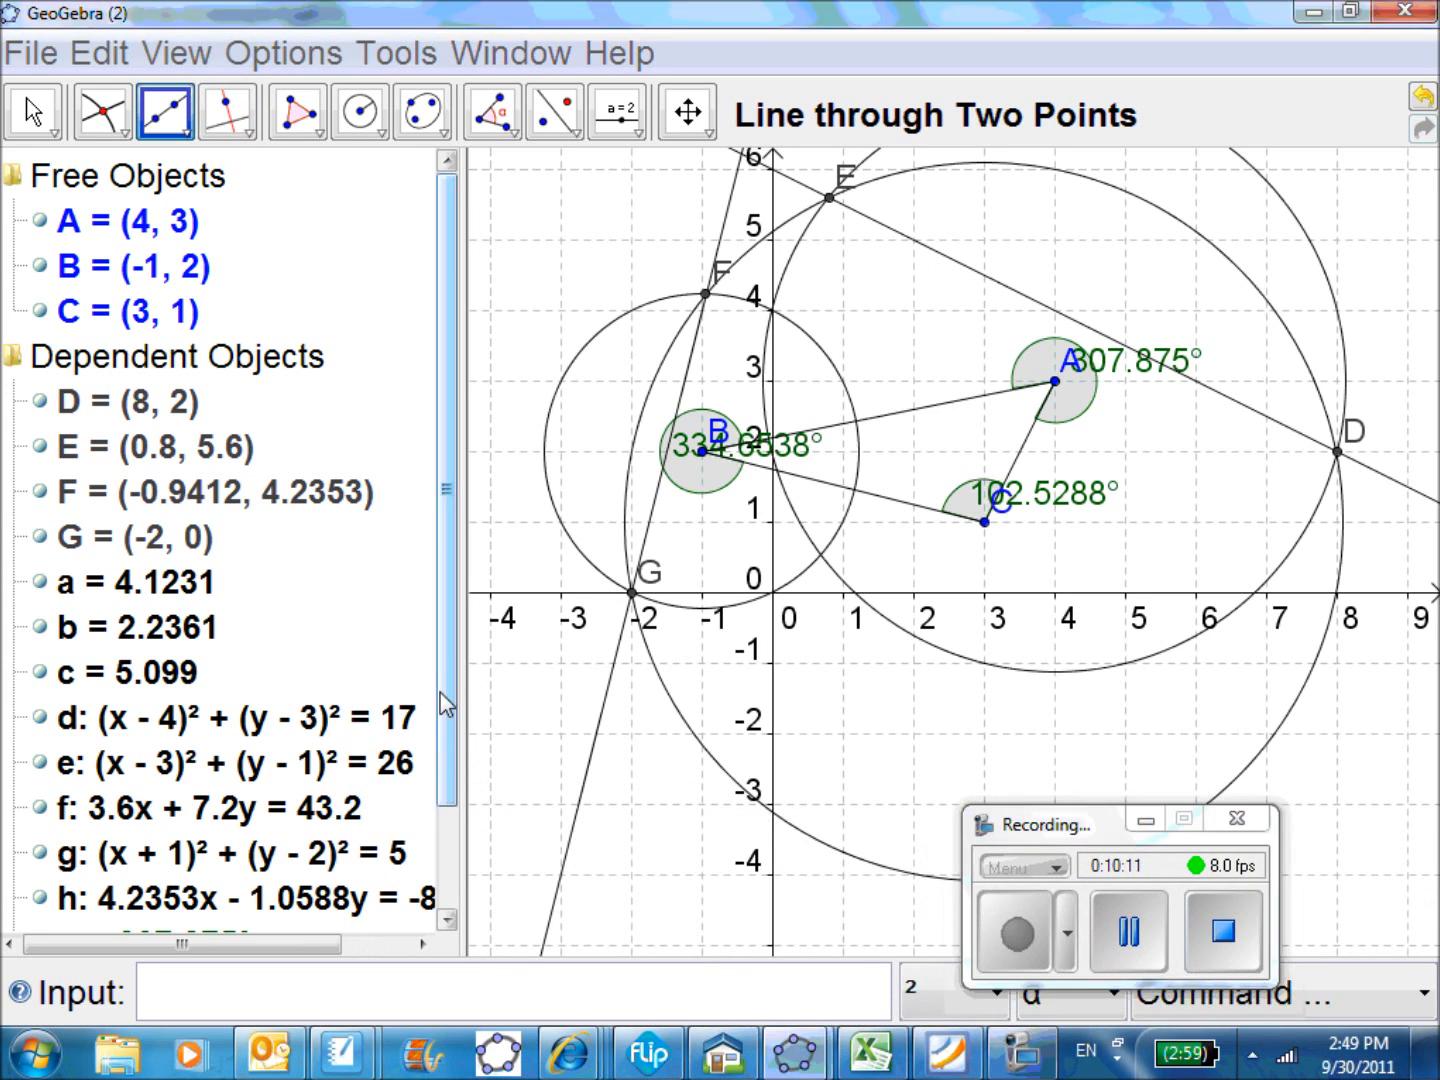
{"action": "left_click_drag", "start_coordinate": [445, 706], "coordinate": [386, 851]}
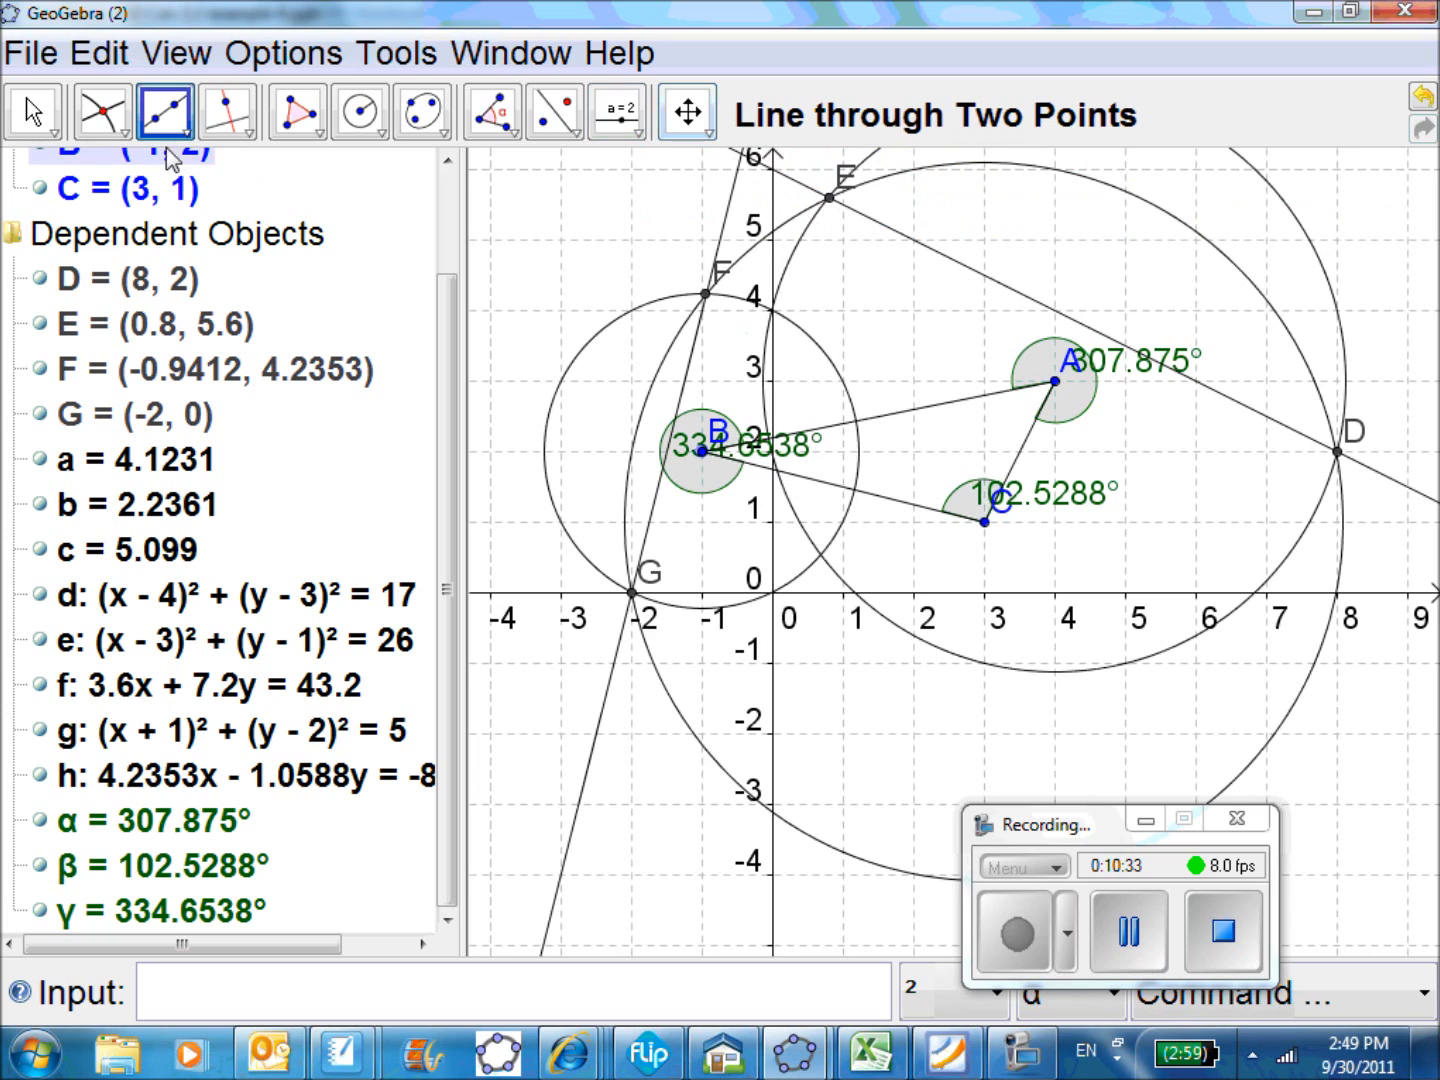
{"action": "left_click", "coordinate": [104, 111]}
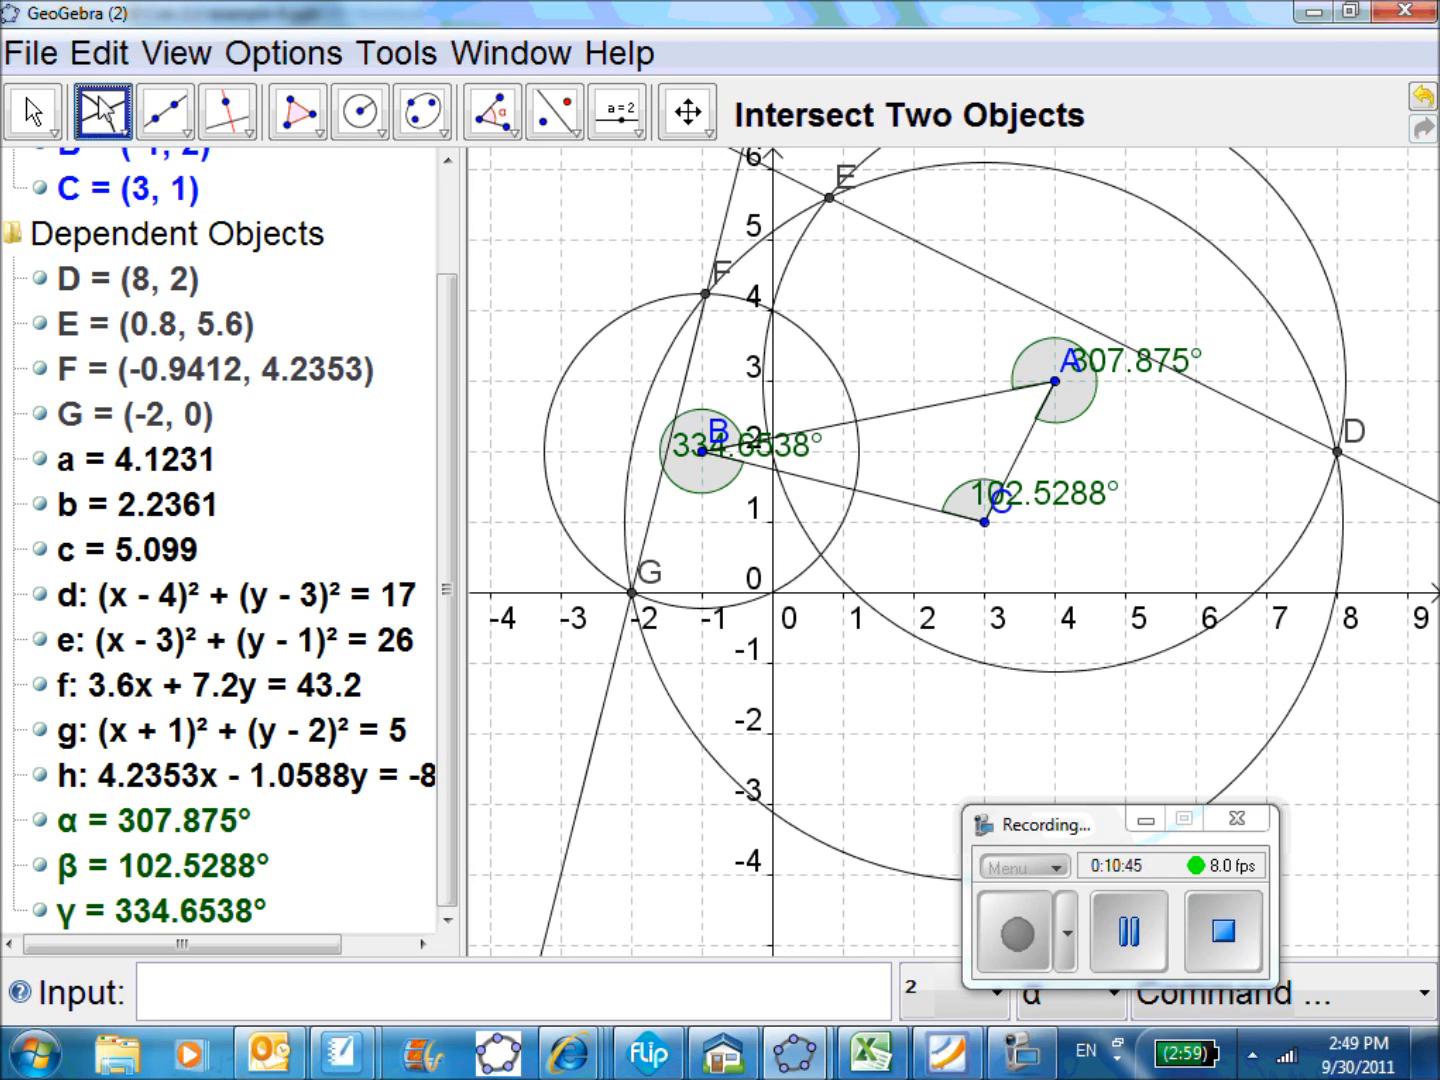
{"action": "left_click", "coordinate": [724, 205]}
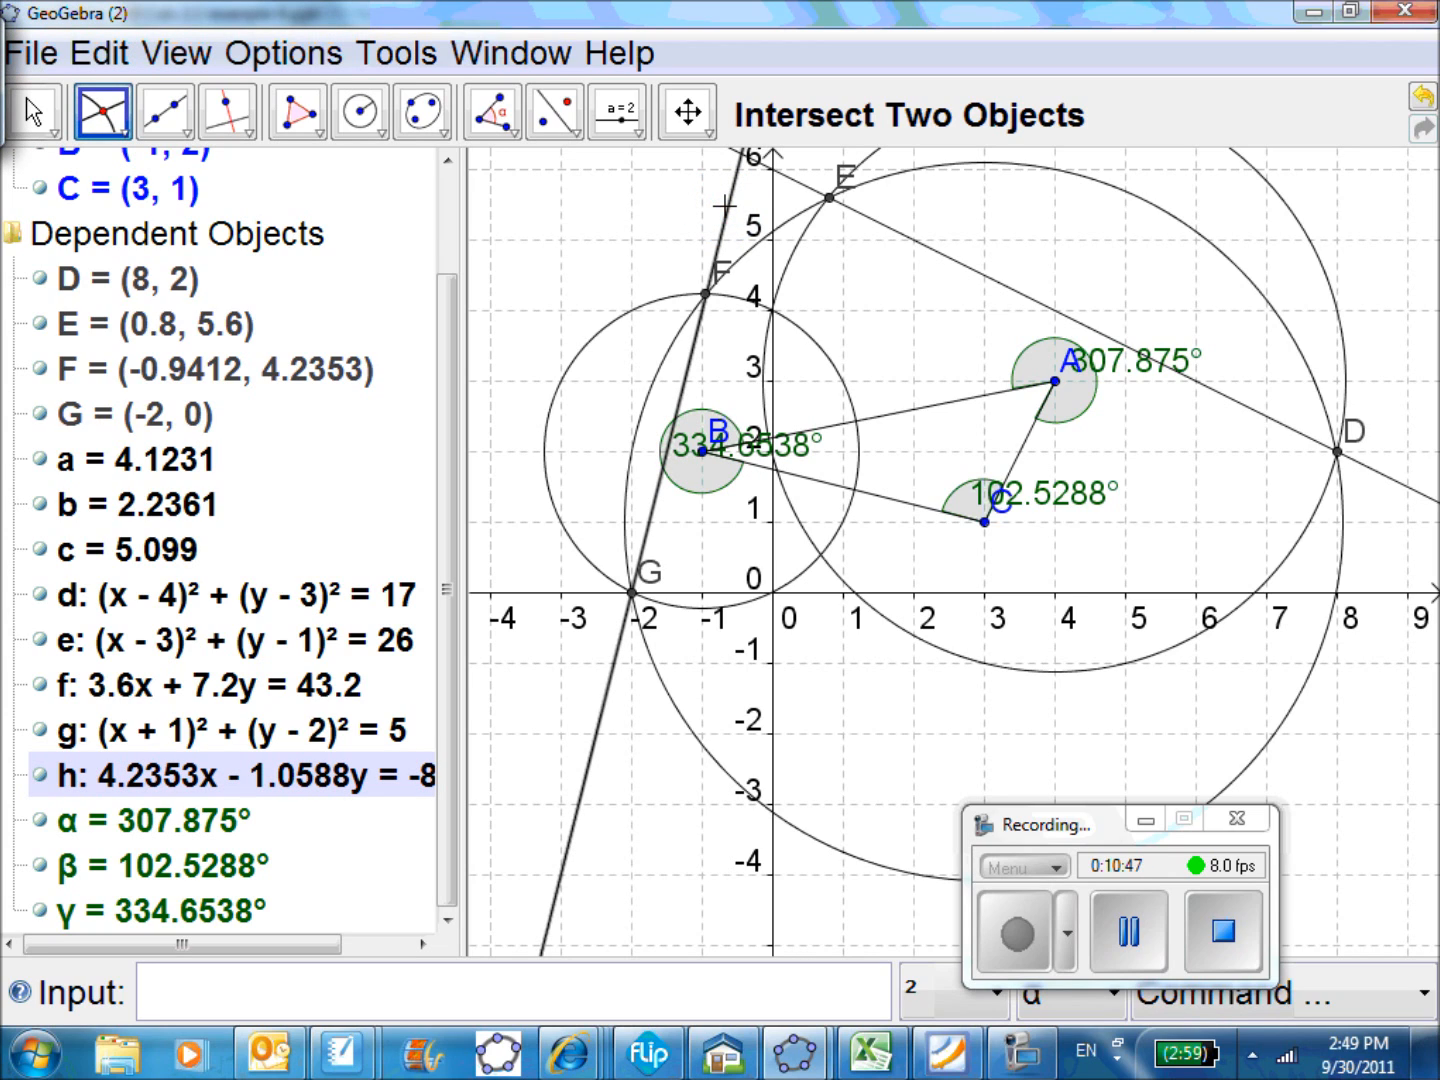
{"action": "left_click", "coordinate": [1390, 473]}
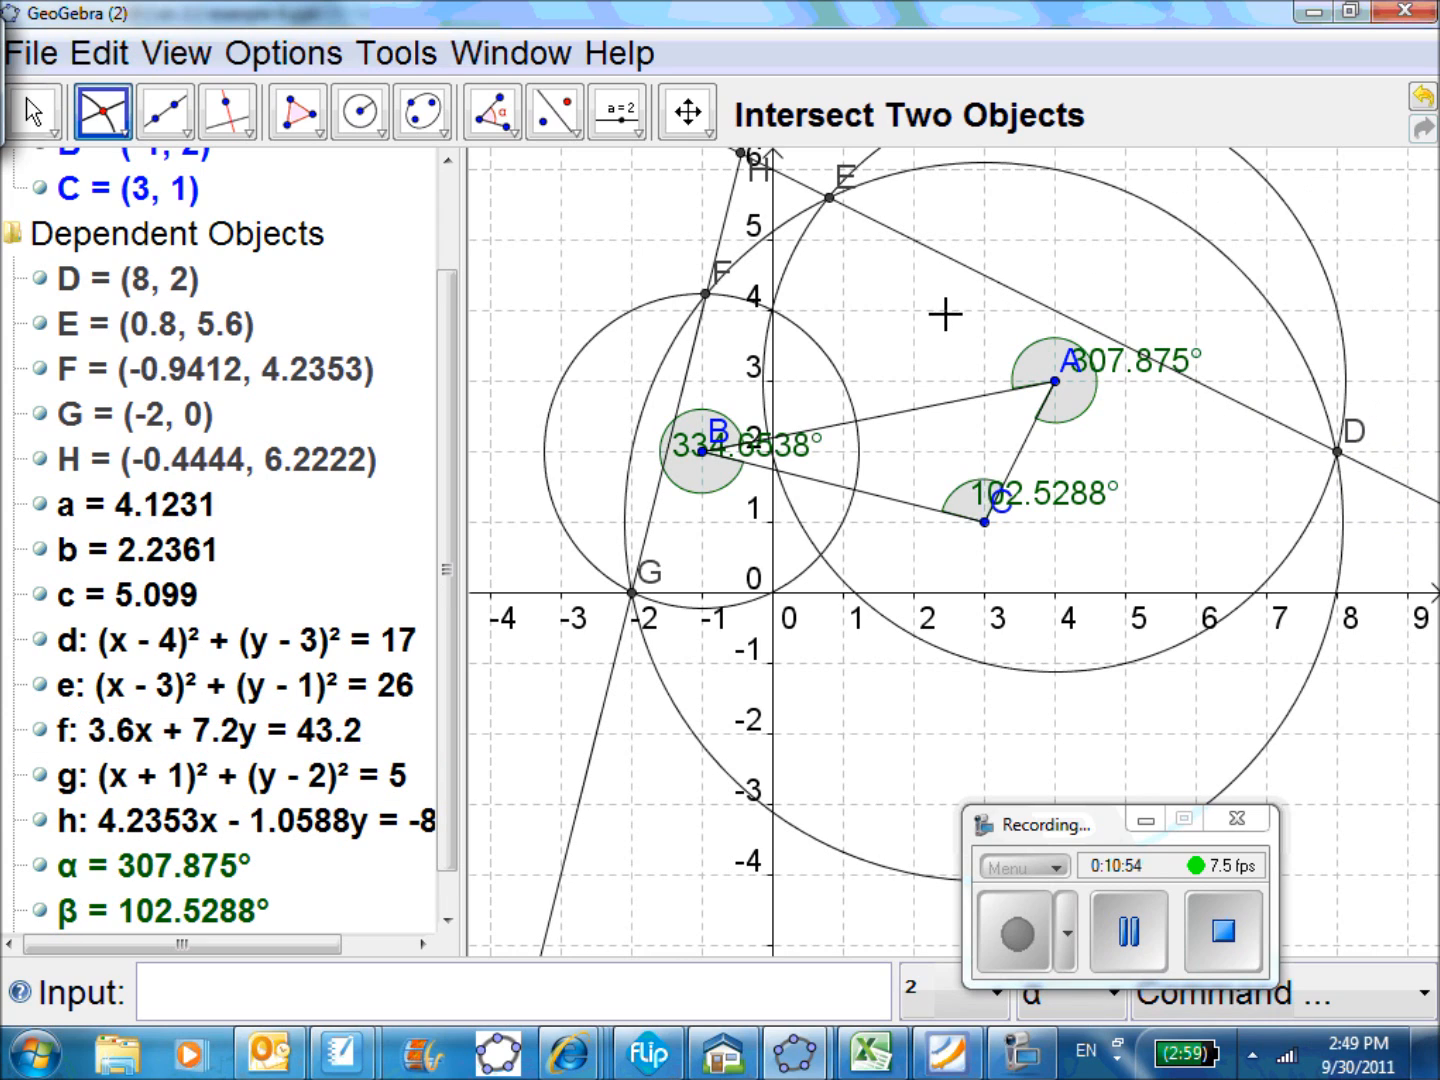
Bring intersection point H fully into the graphics view and widen the algebra list to read its coordinates and the line equations
{"action": "left_click", "coordinate": [689, 115]}
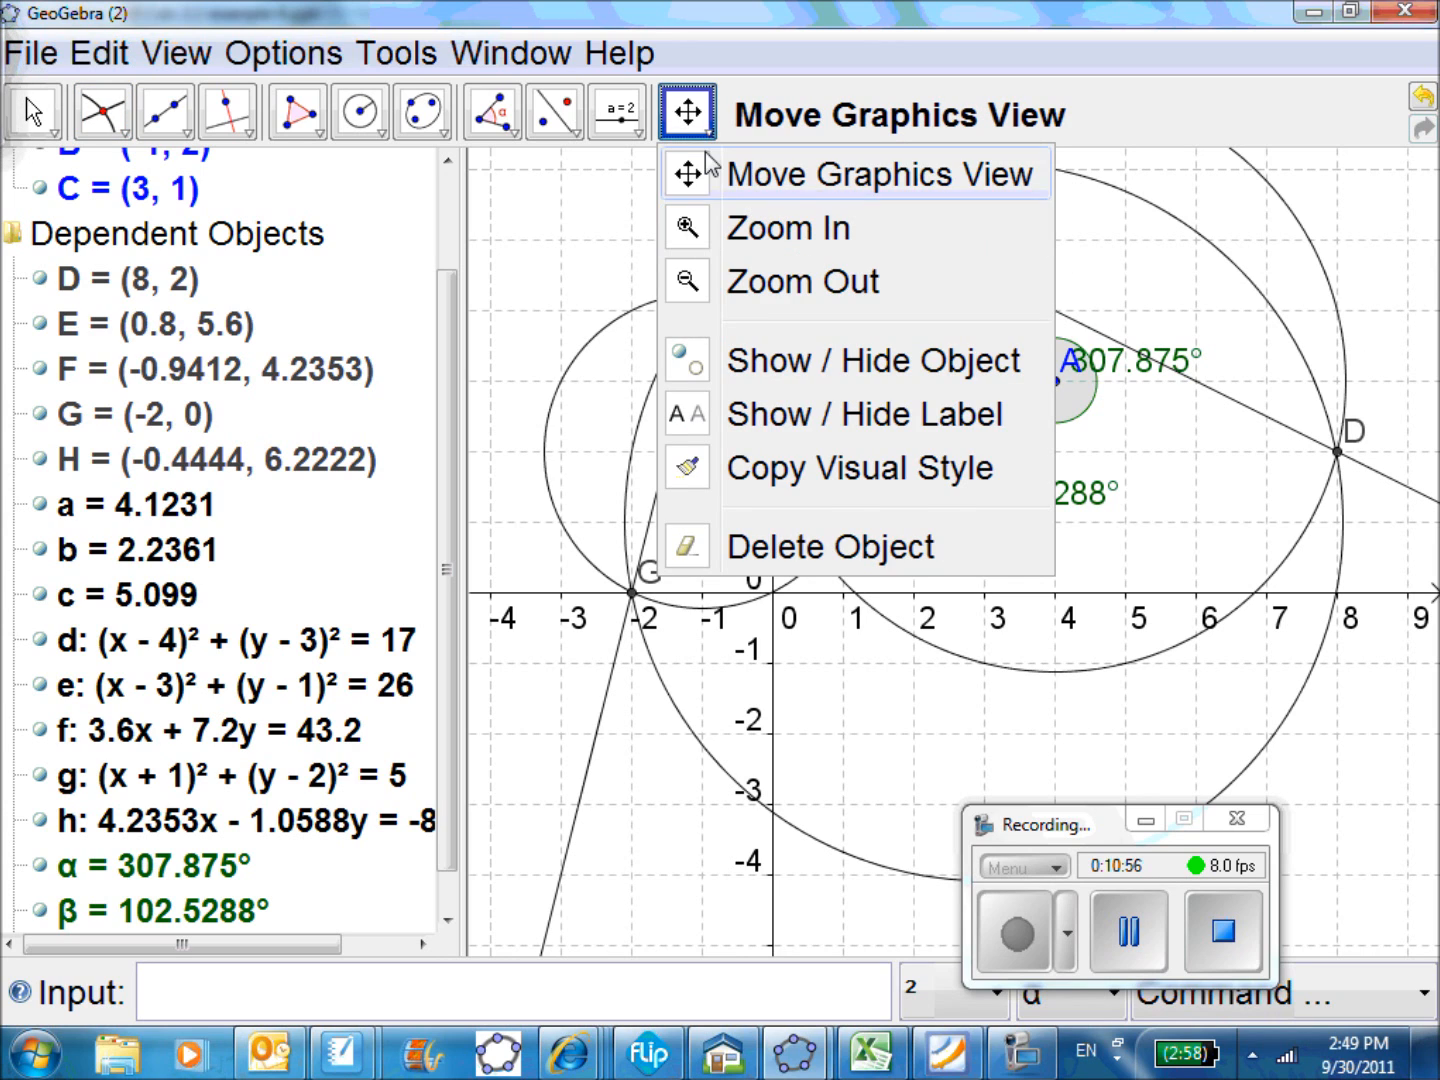
{"action": "left_click", "coordinate": [688, 112]}
{"action": "left_click_drag", "start_coordinate": [880, 301], "coordinate": [932, 403]}
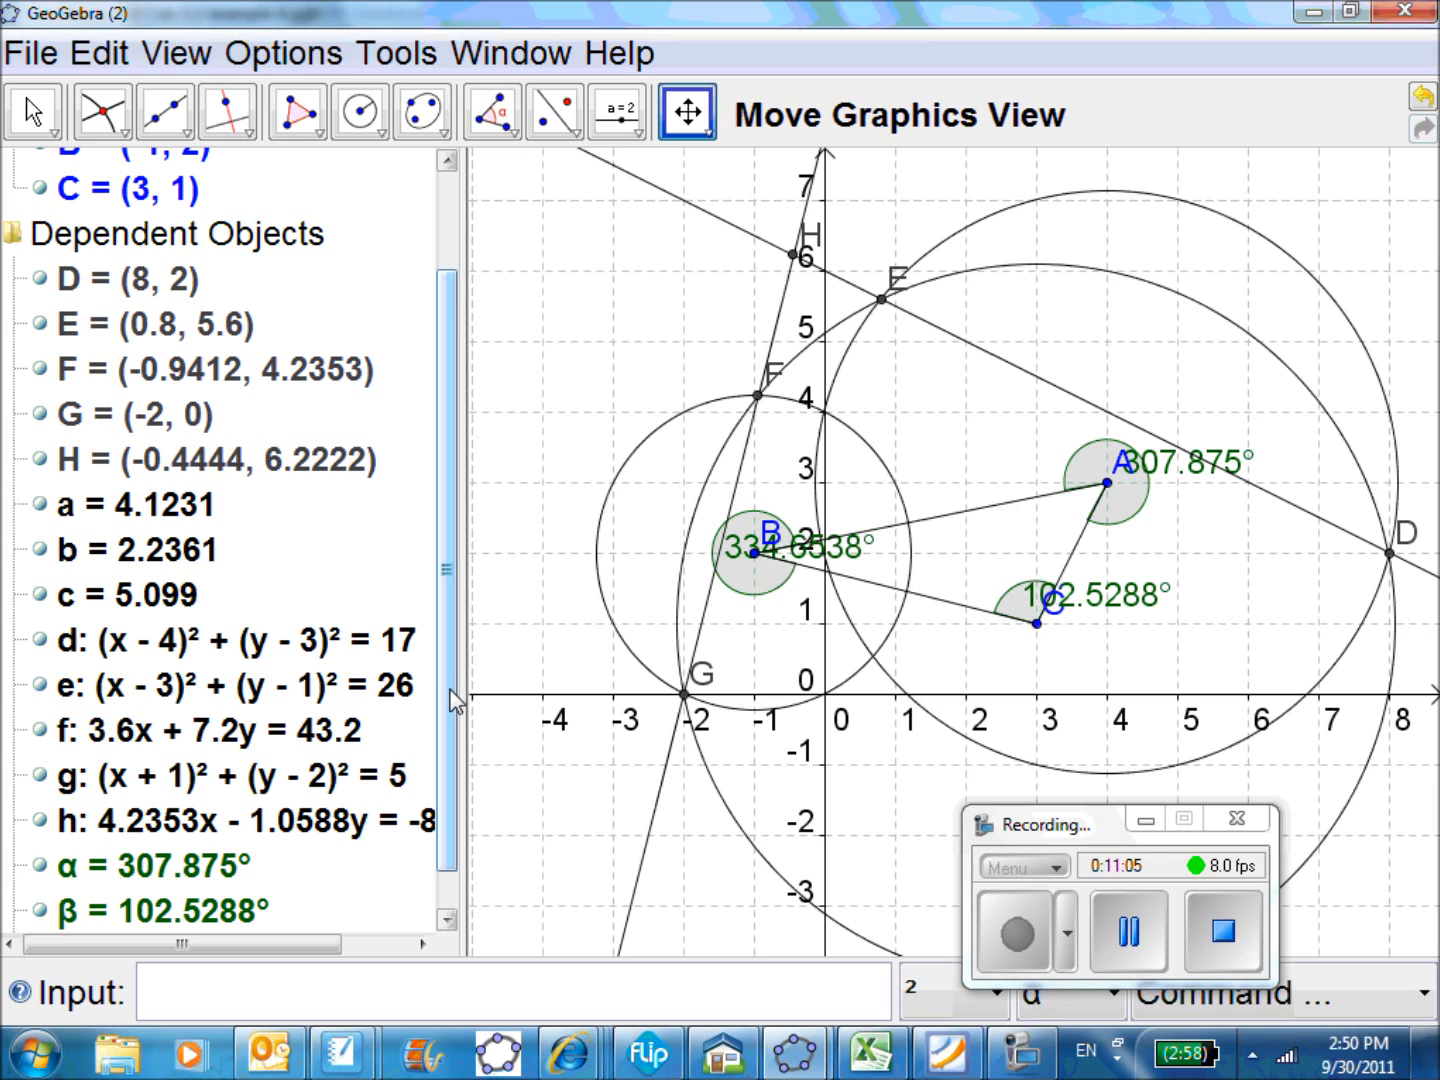
{"action": "left_click_drag", "start_coordinate": [450, 692], "coordinate": [460, 812]}
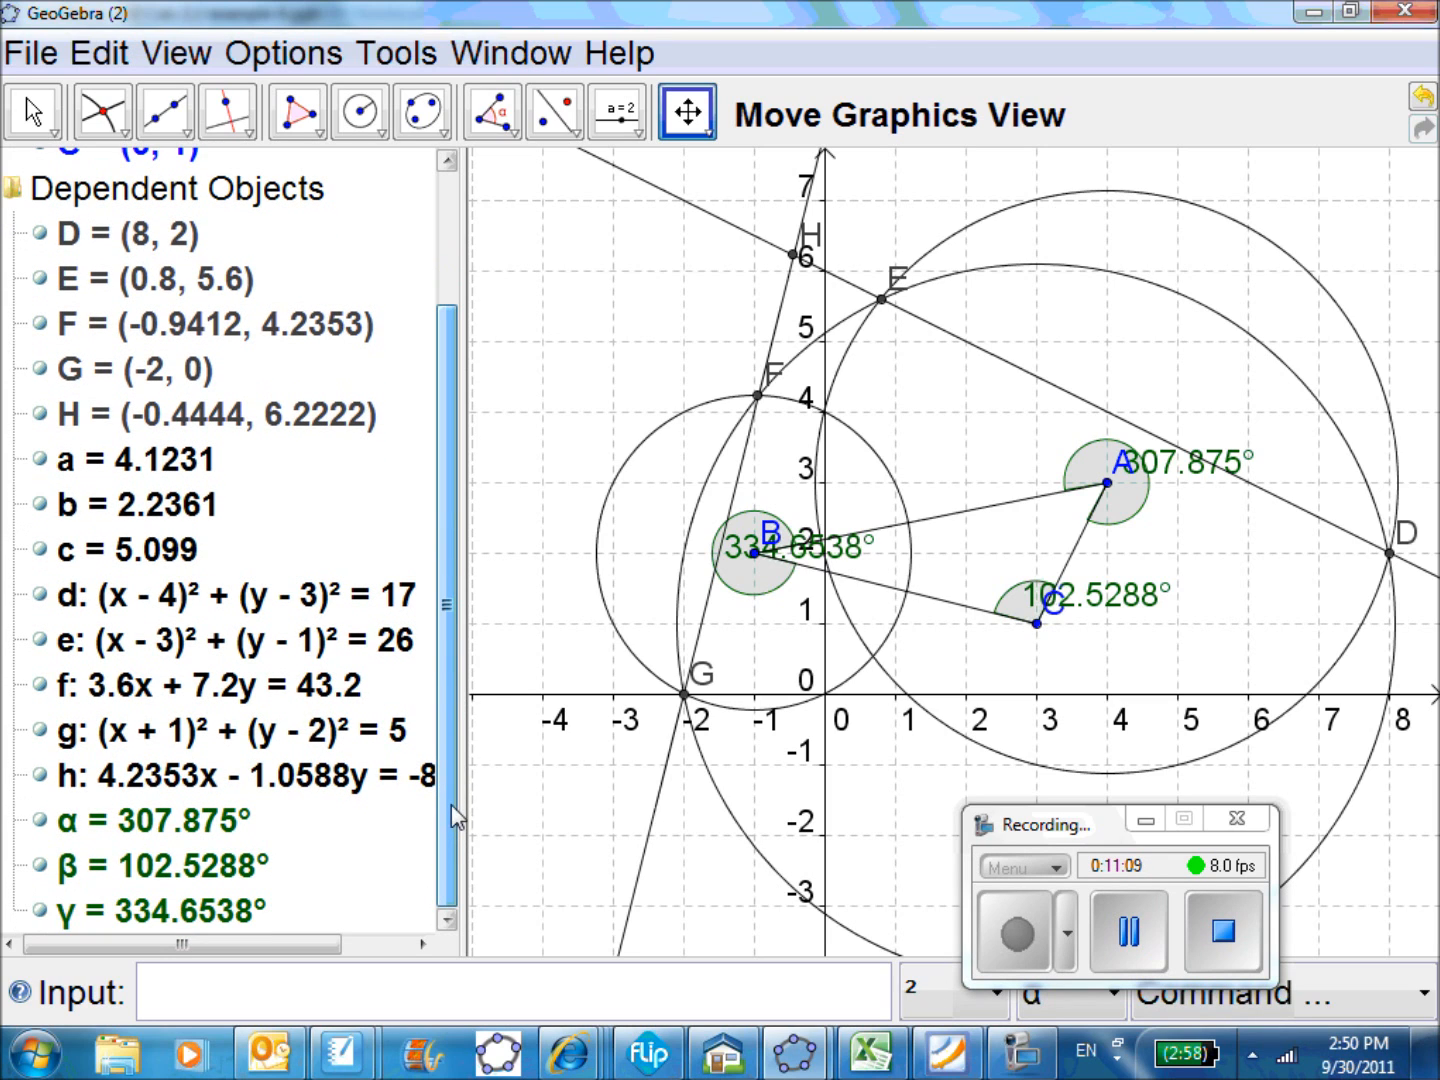
{"action": "left_click_drag", "start_coordinate": [315, 958], "coordinate": [392, 962]}
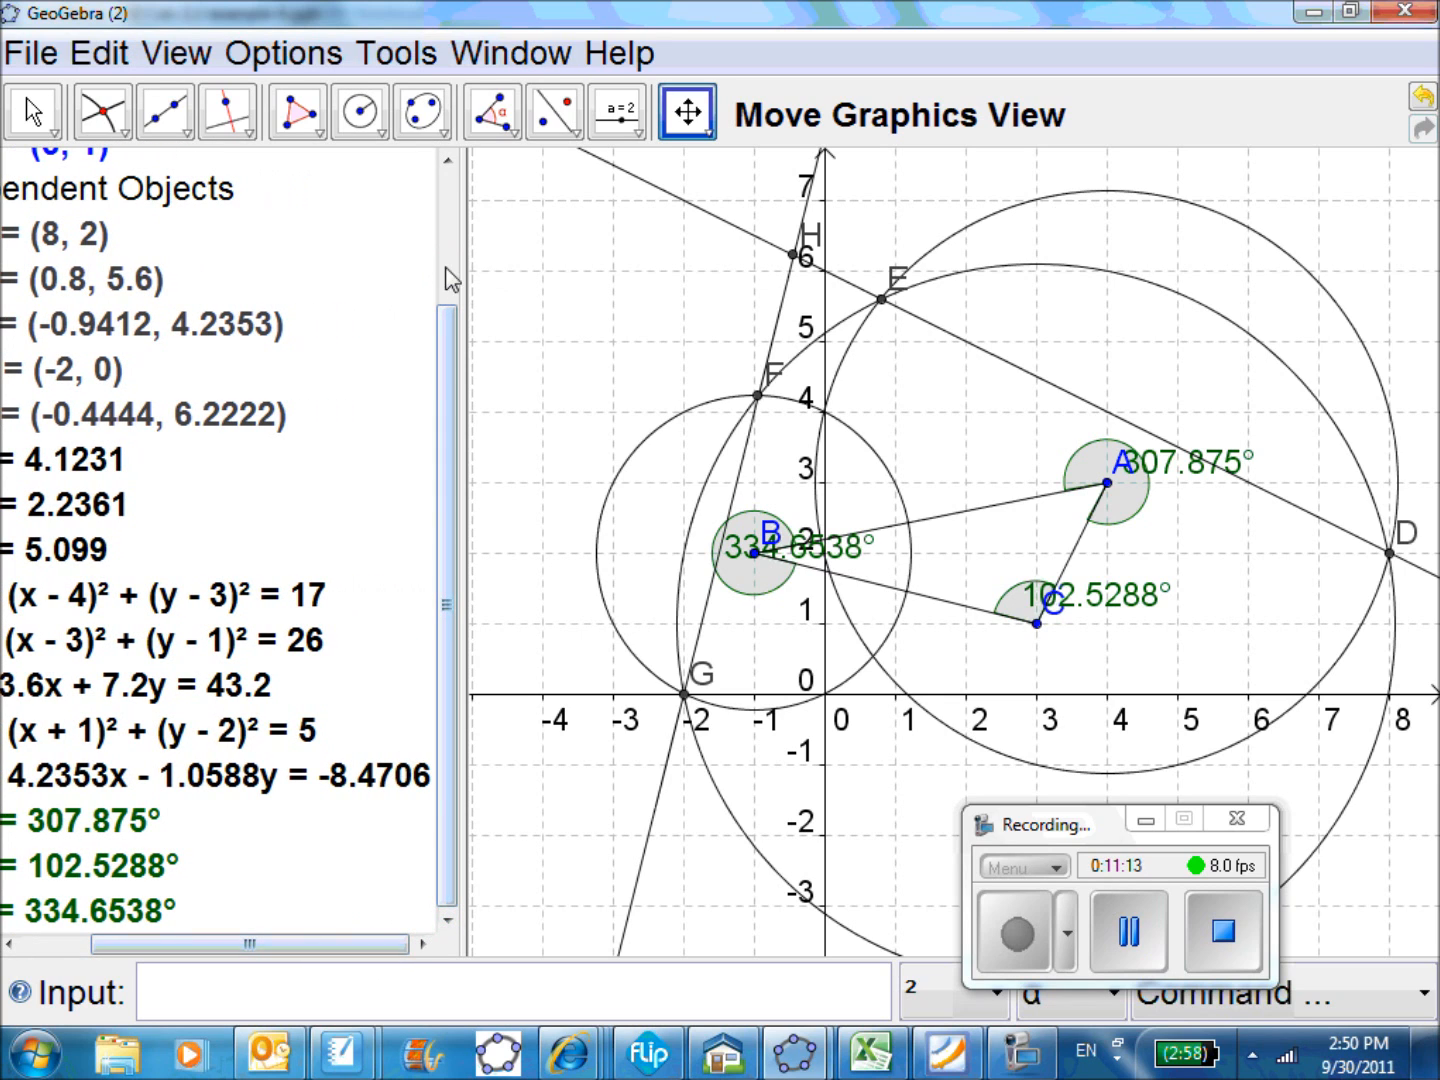
{"action": "left_click_drag", "start_coordinate": [465, 254], "coordinate": [526, 258]}
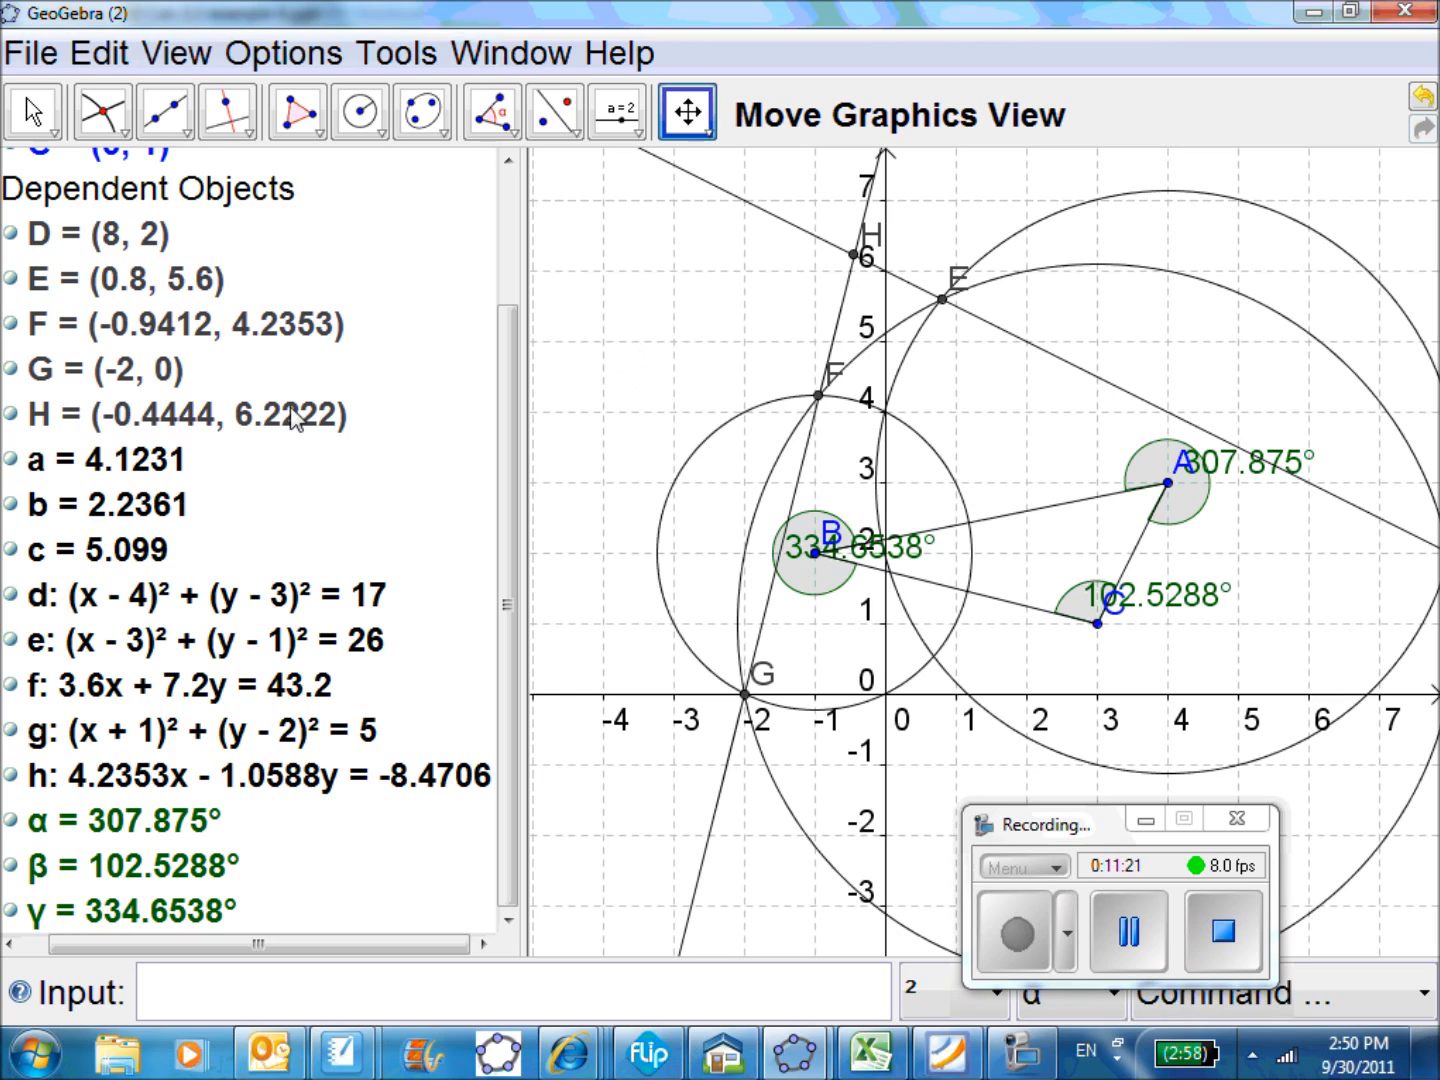
{"action": "mouse_move", "coordinate": [292, 417]}
Create the intersection points of the circles centred at A and B with Intersect Two Objects
{"action": "left_click", "coordinate": [100, 113]}
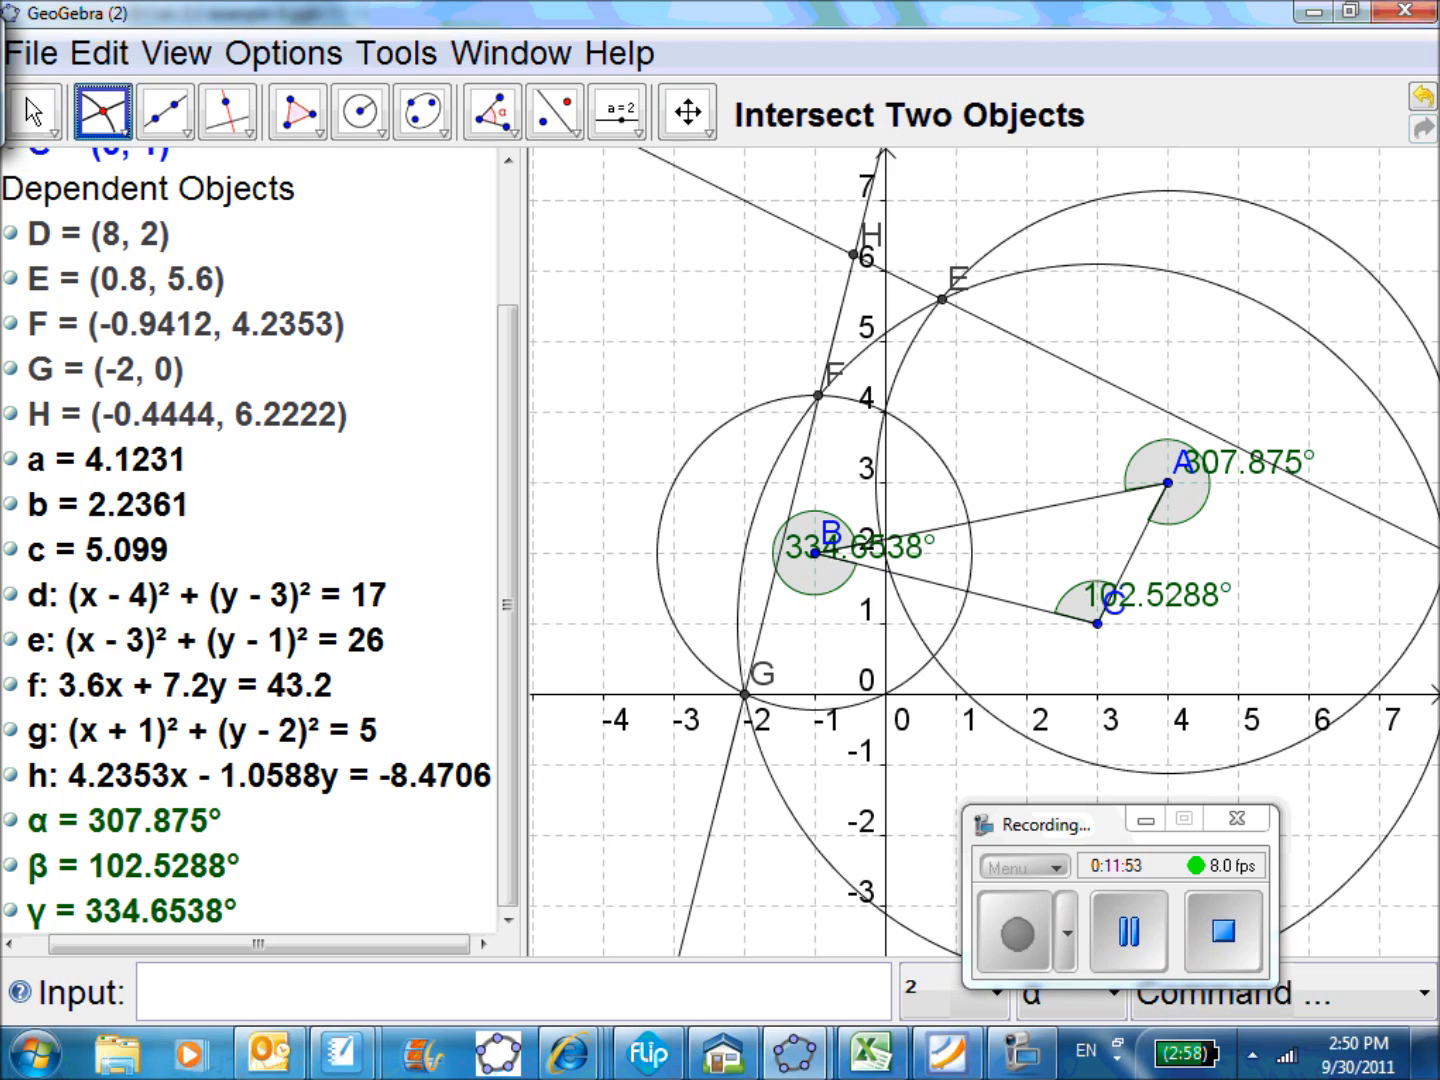
{"action": "left_click", "coordinate": [896, 363]}
{"action": "left_click", "coordinate": [896, 364]}
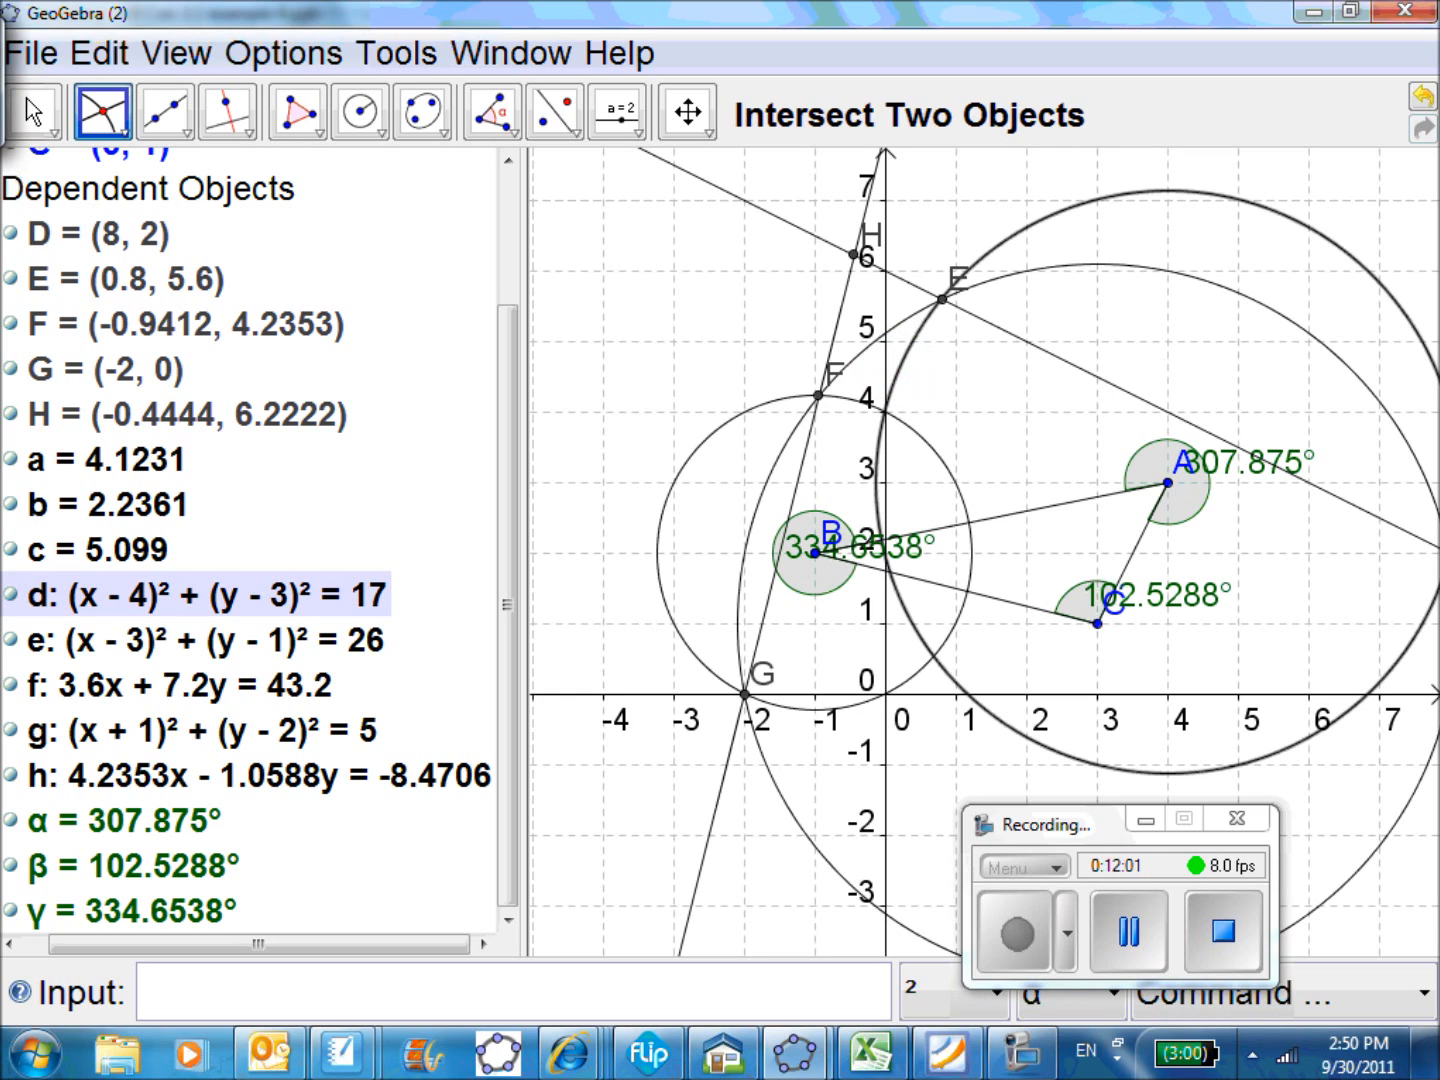
{"action": "left_click", "coordinate": [955, 495]}
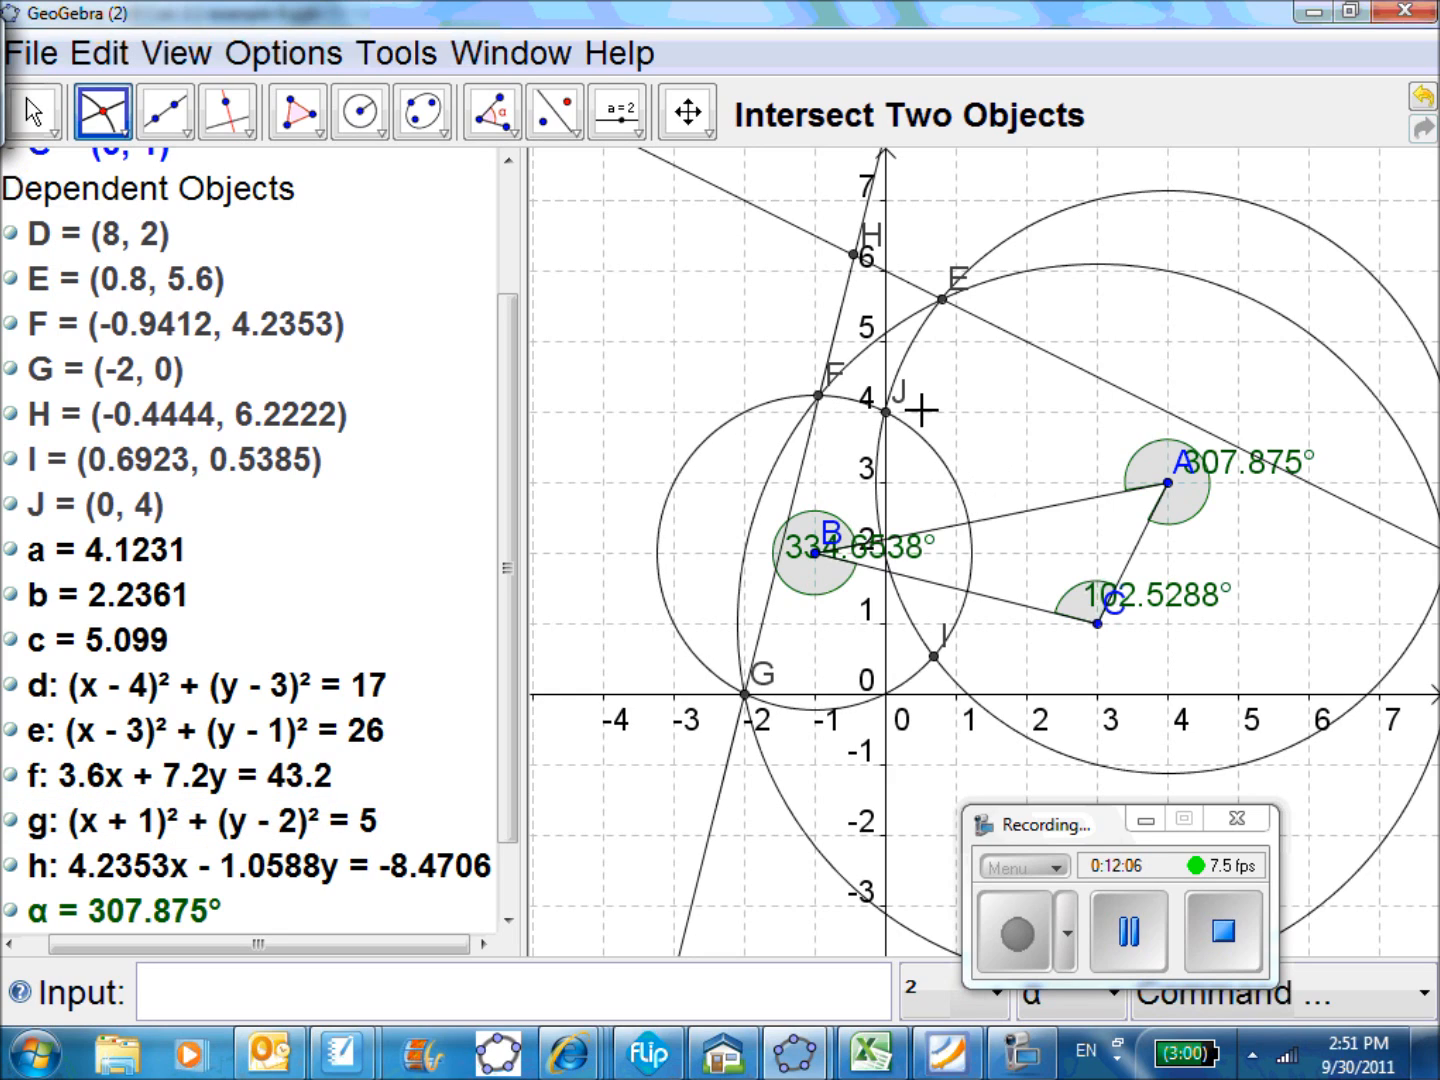
Draw a line through points J and I, where the circles centred at A and B intersect
{"action": "left_click", "coordinate": [167, 110]}
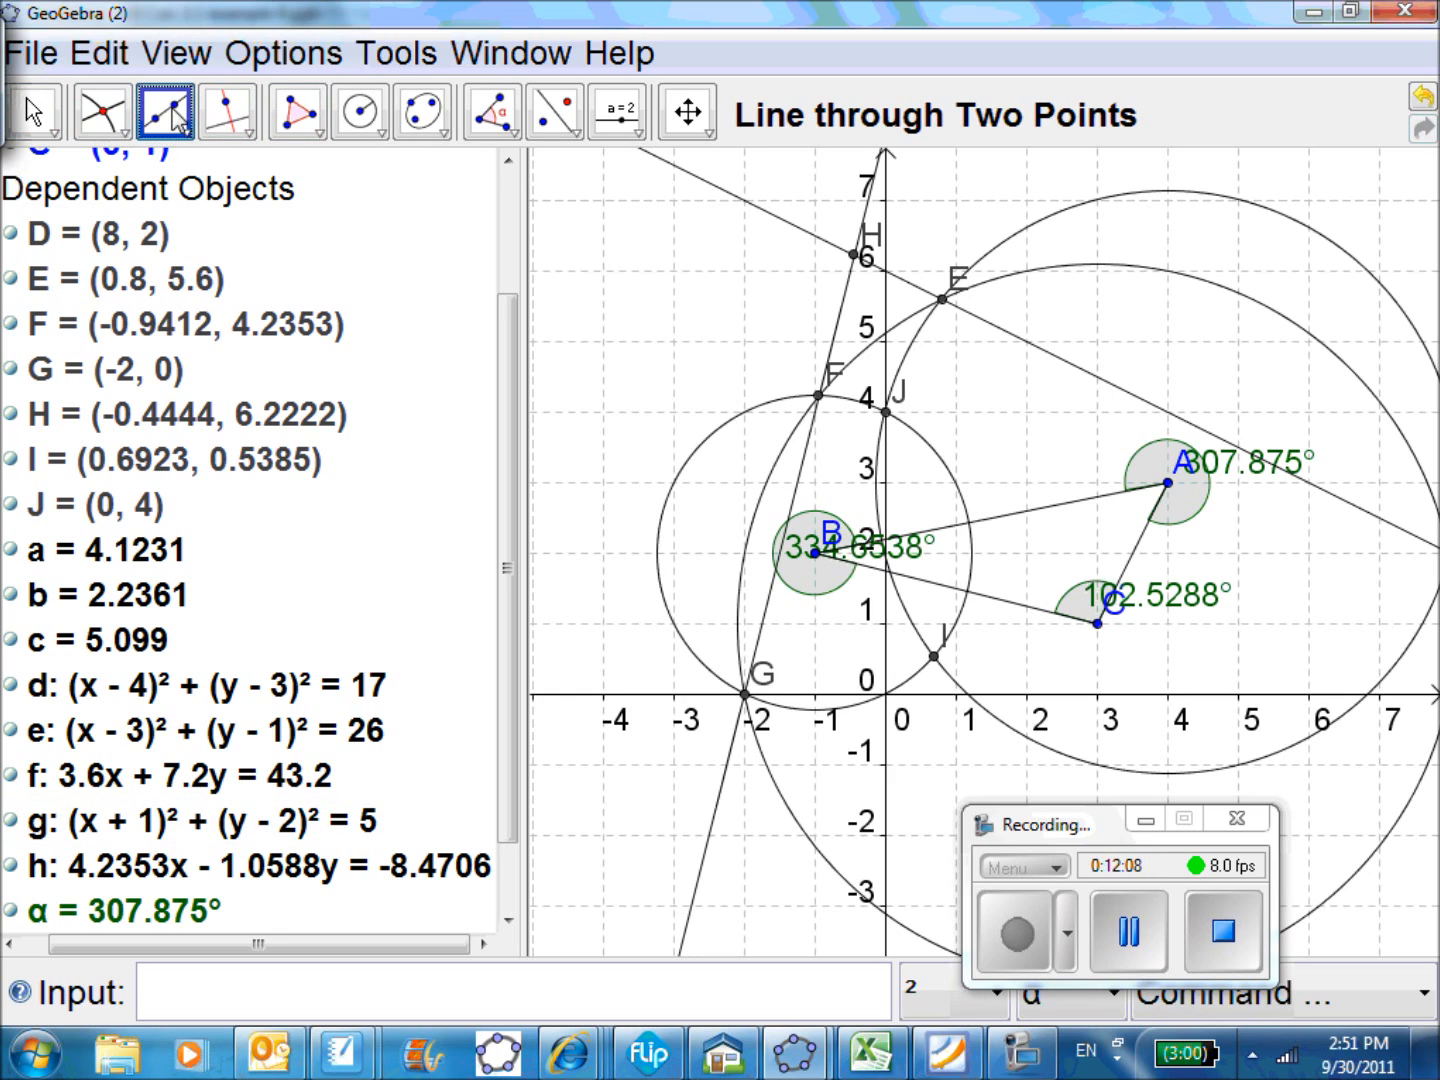
{"action": "left_click", "coordinate": [890, 405]}
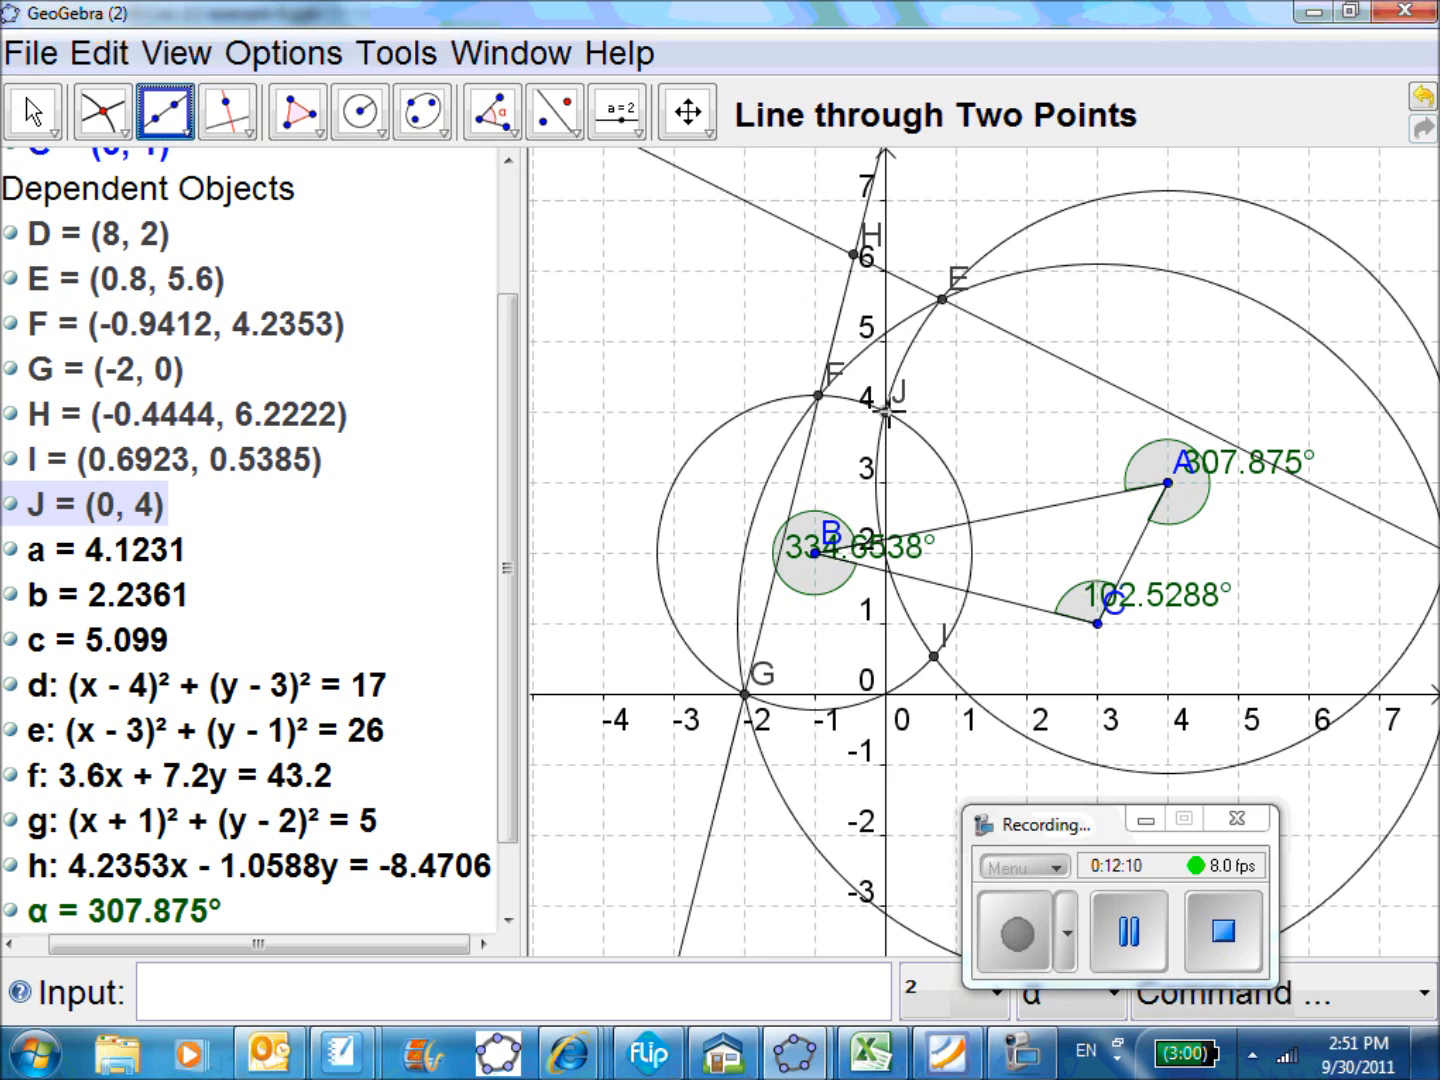
{"action": "left_click", "coordinate": [944, 645]}
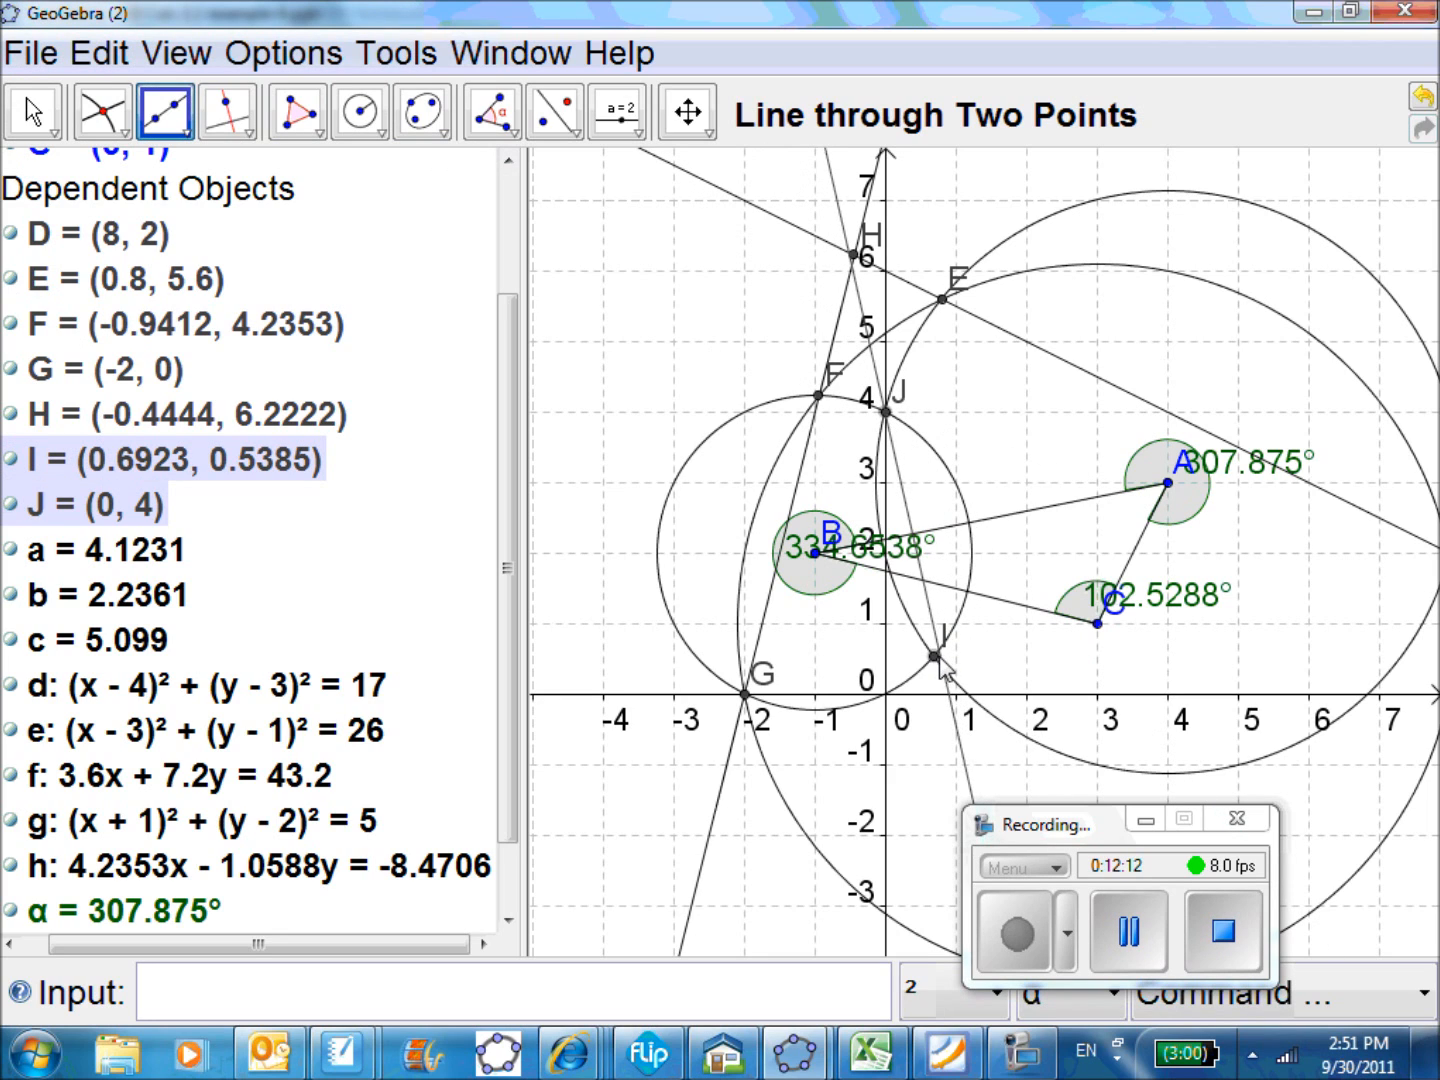
{"action": "left_click", "coordinate": [937, 656]}
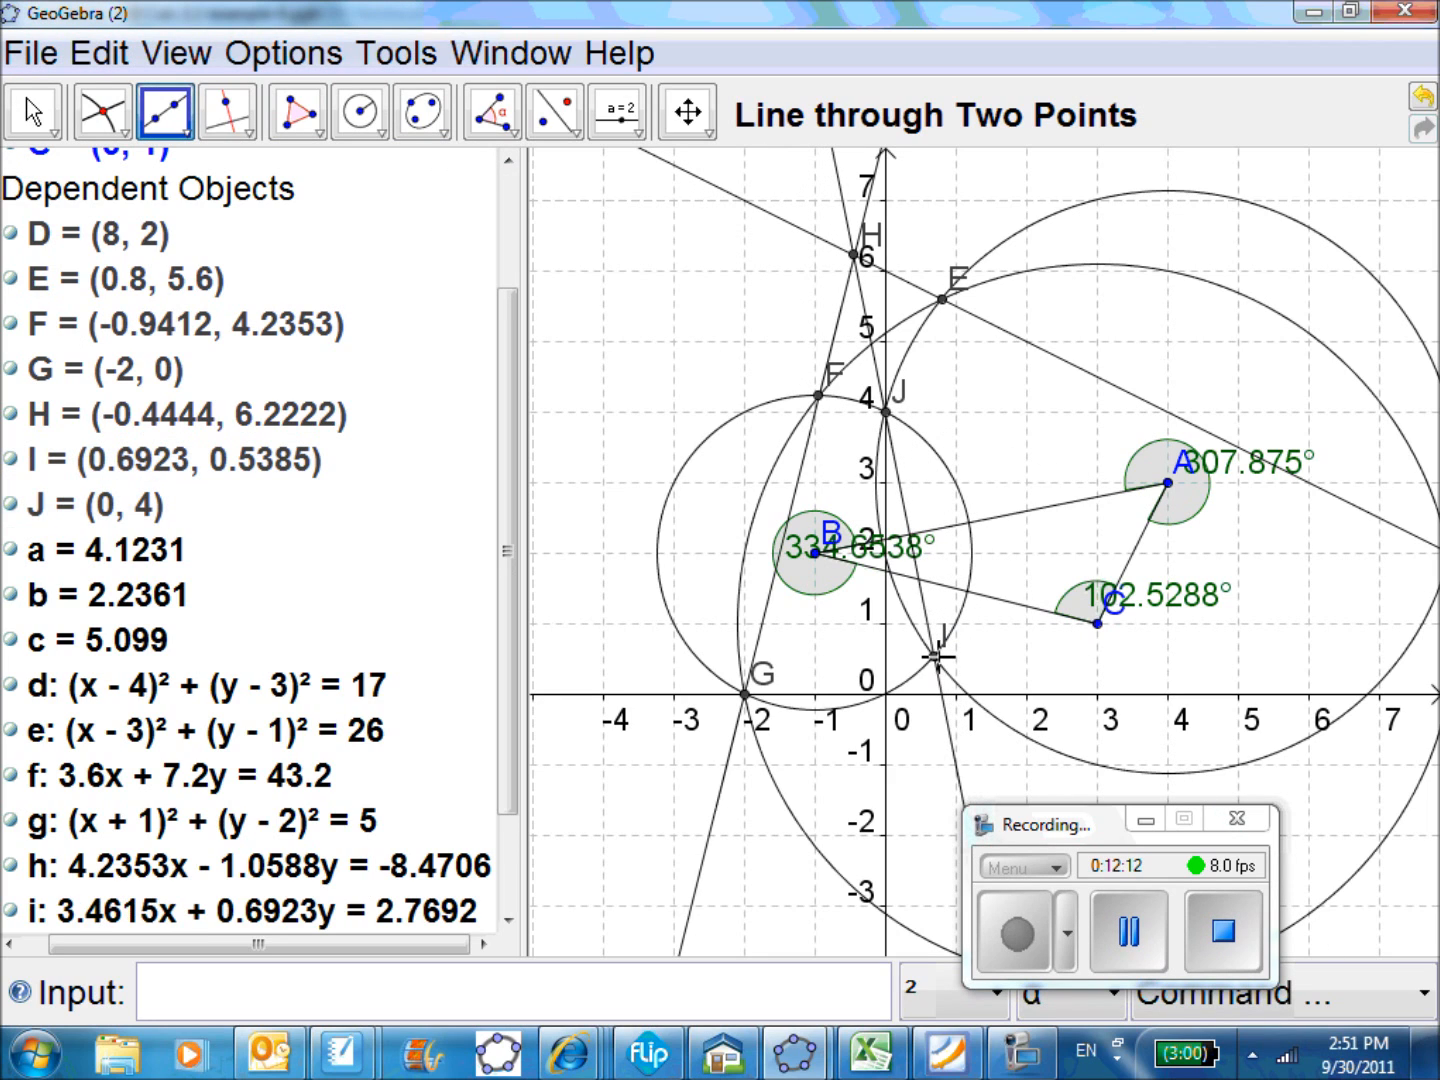
Try moving vertex A of the triangle slightly with the Move tool to test the construction
{"action": "left_click", "coordinate": [35, 115]}
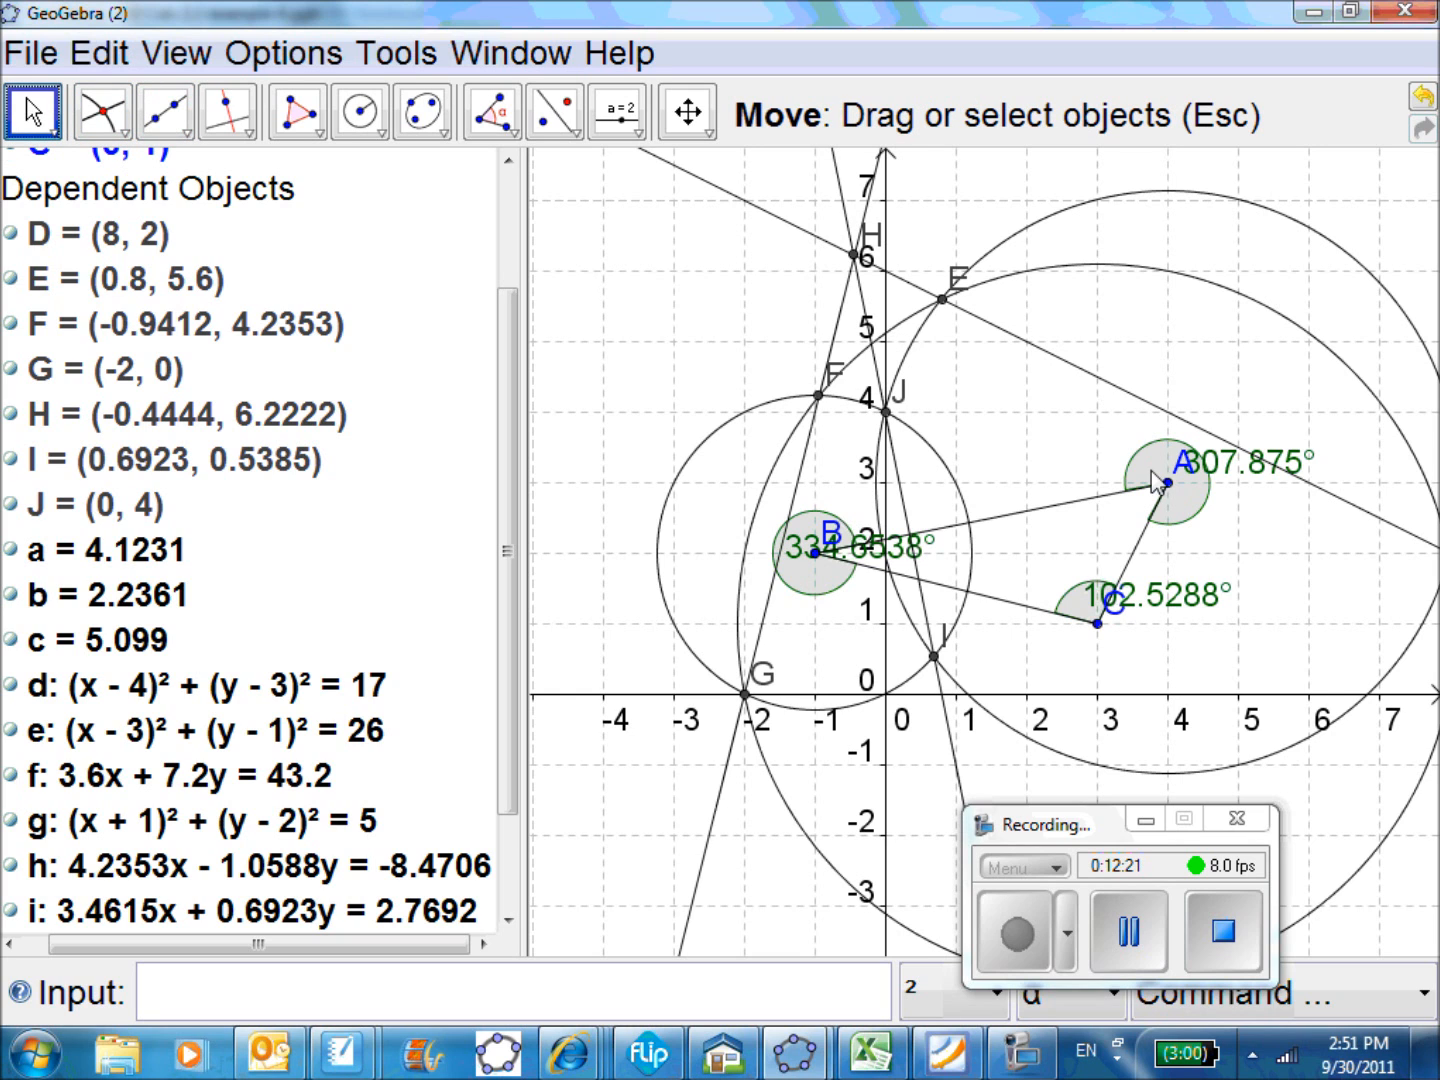
{"action": "left_click_drag", "start_coordinate": [1166, 483], "coordinate": [1196, 490]}
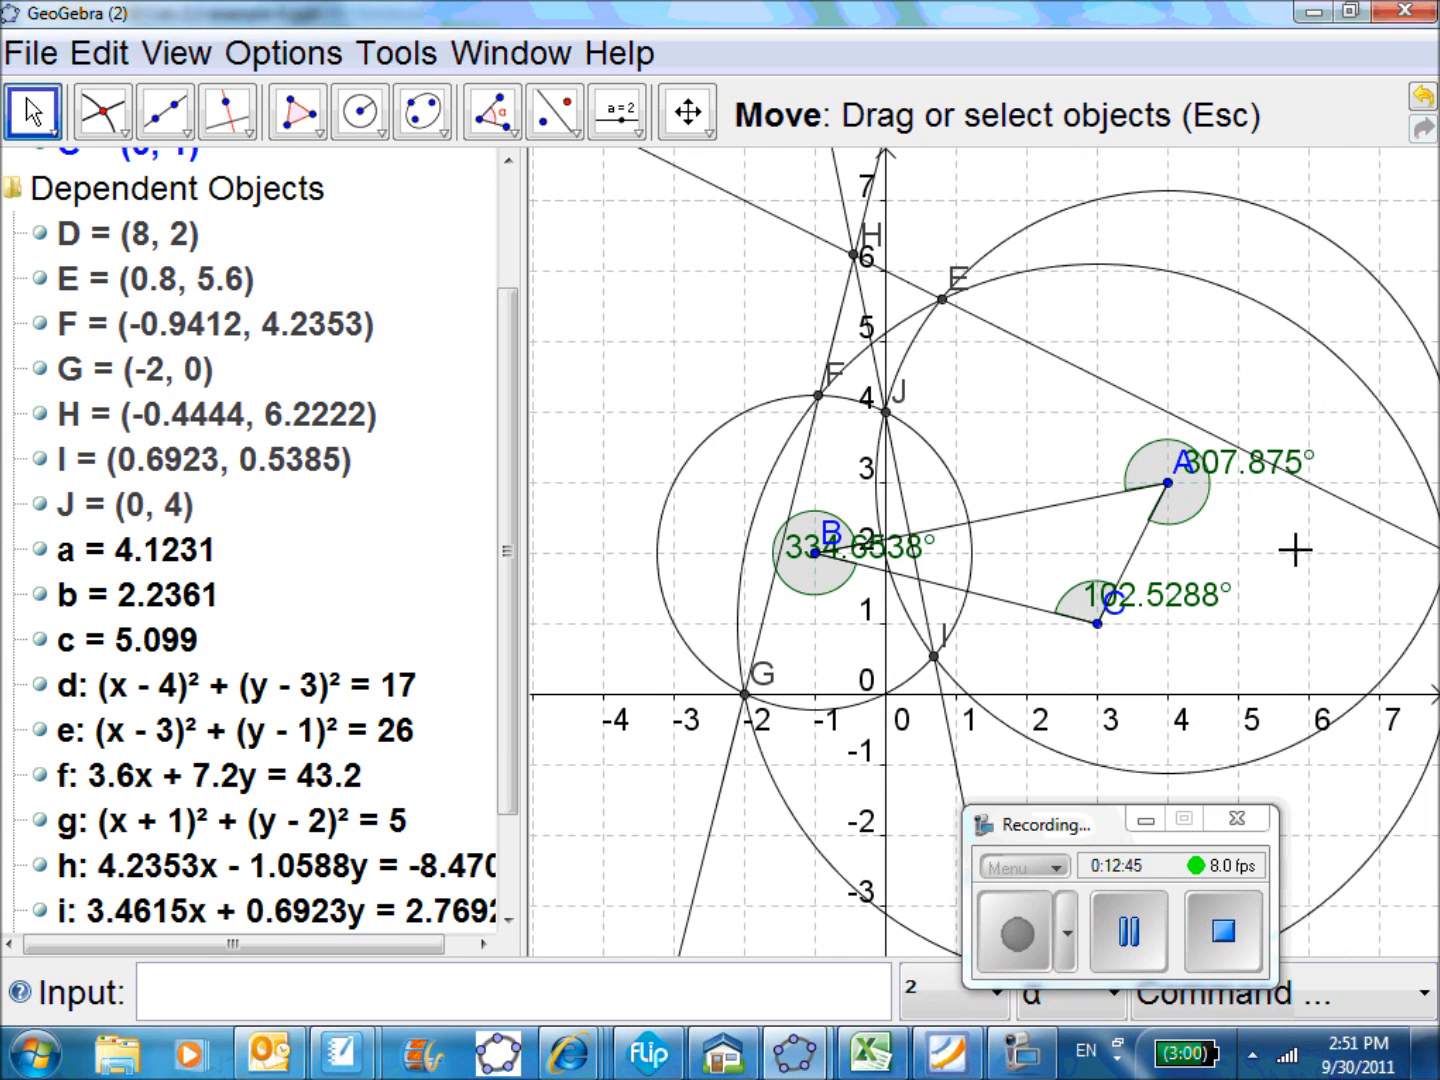